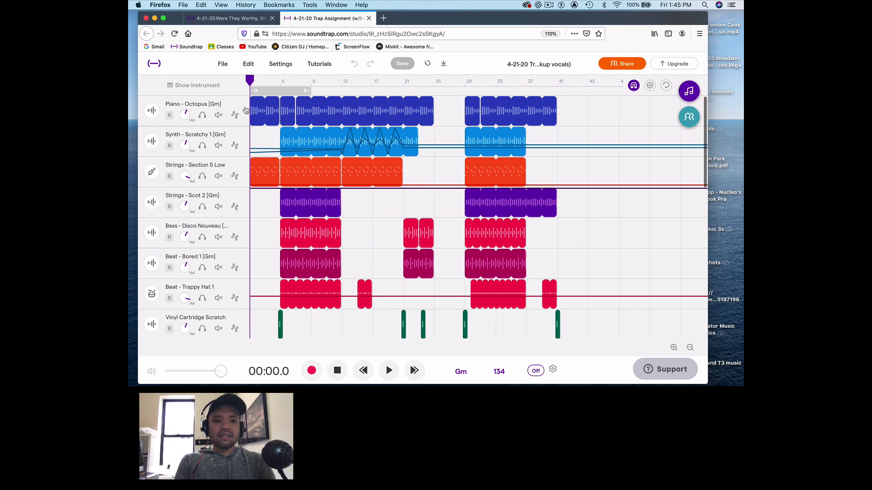
# - Play the song's intro from the beginning up to about bar 5, and replay the same section
pyautogui.moveTo(270, 113)
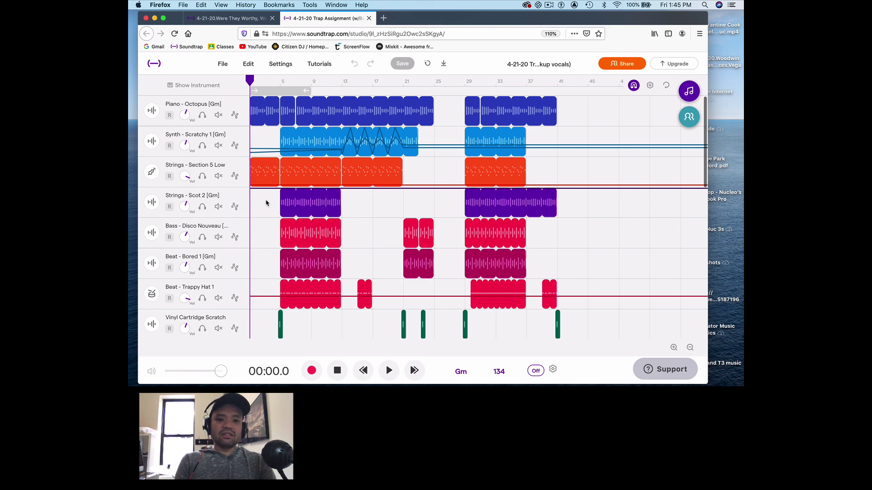
pyautogui.press('space')
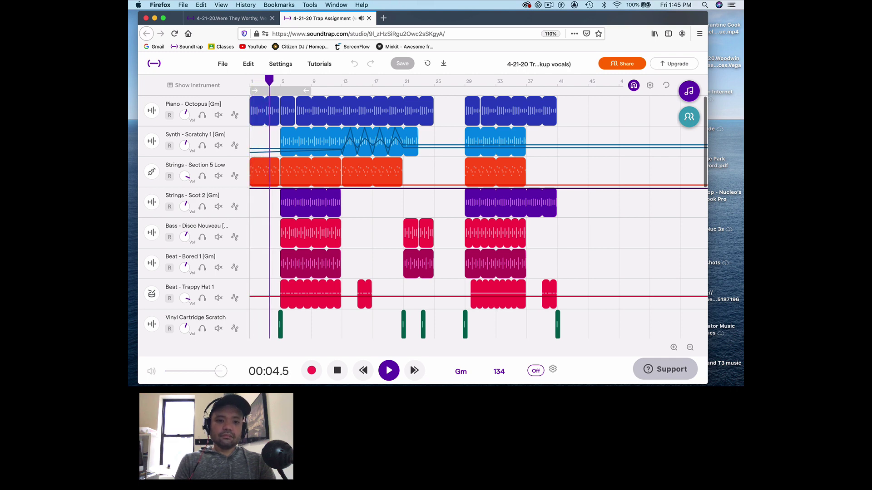
pyautogui.press('space')
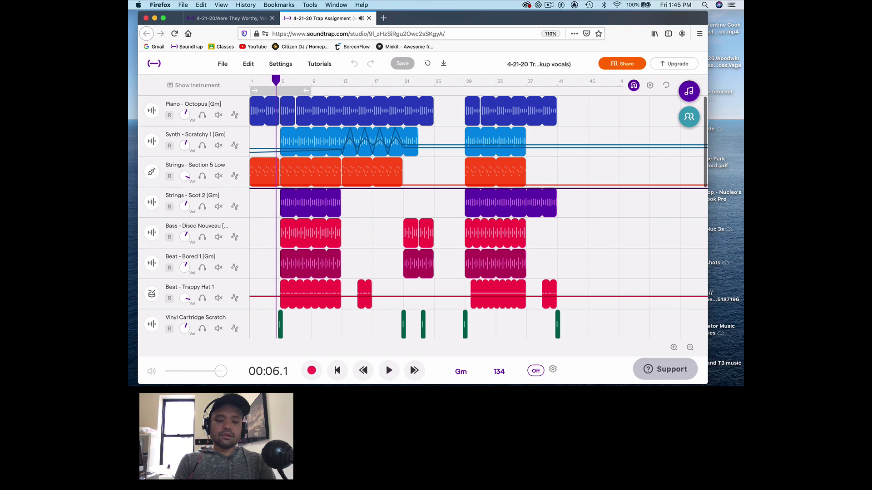
pyautogui.moveTo(275, 81); pyautogui.dragTo(251, 81)
pyautogui.press('space')
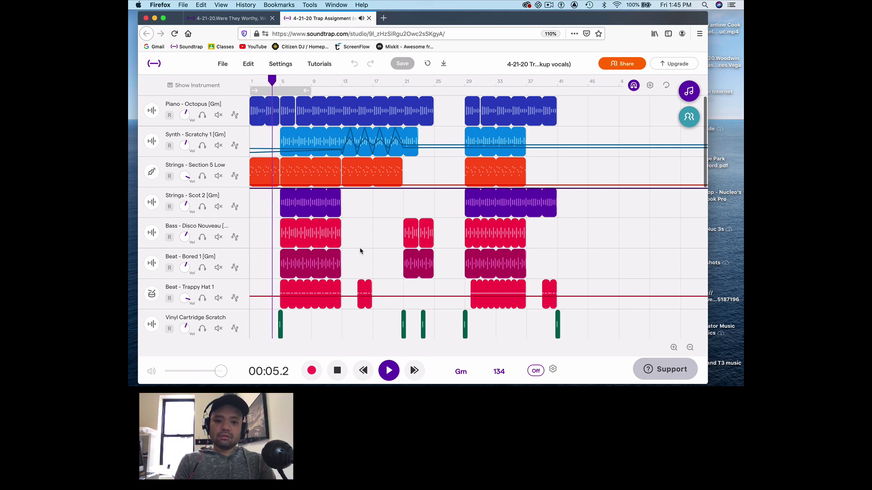
pyautogui.press('space')
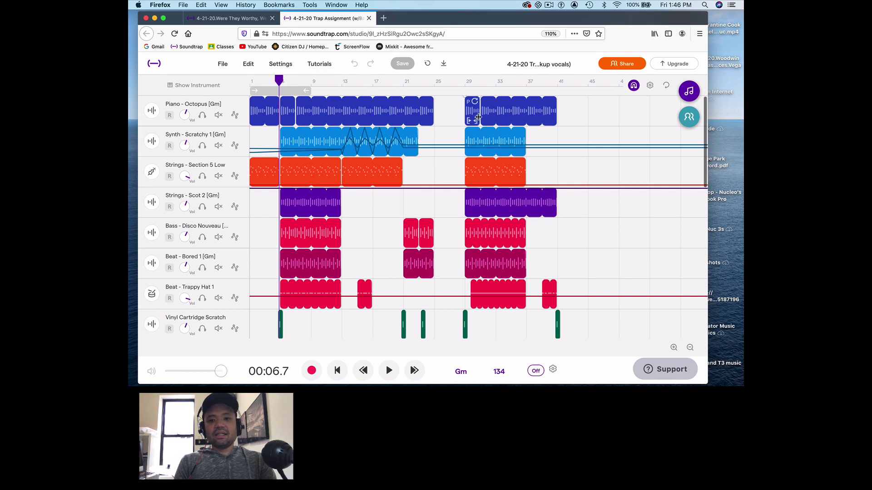
# - Play the song's ending from bar 37 to just past the last regions
pyautogui.moveTo(495, 116)
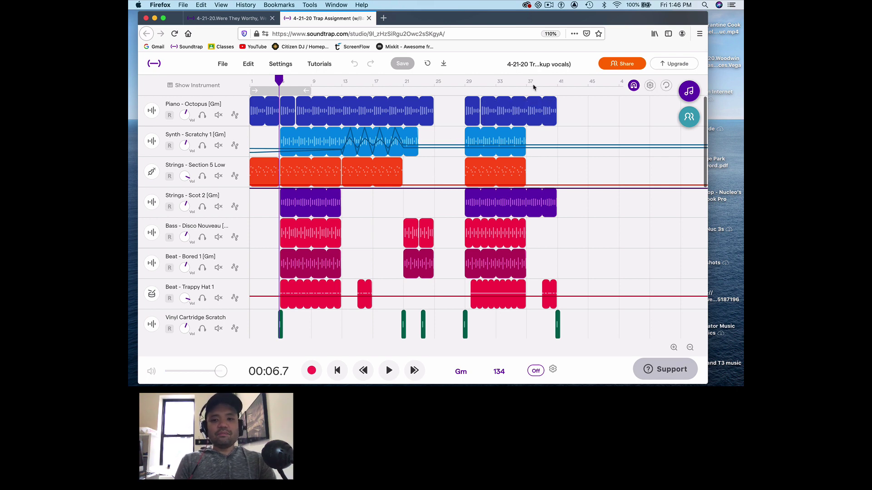
pyautogui.click(547, 84)
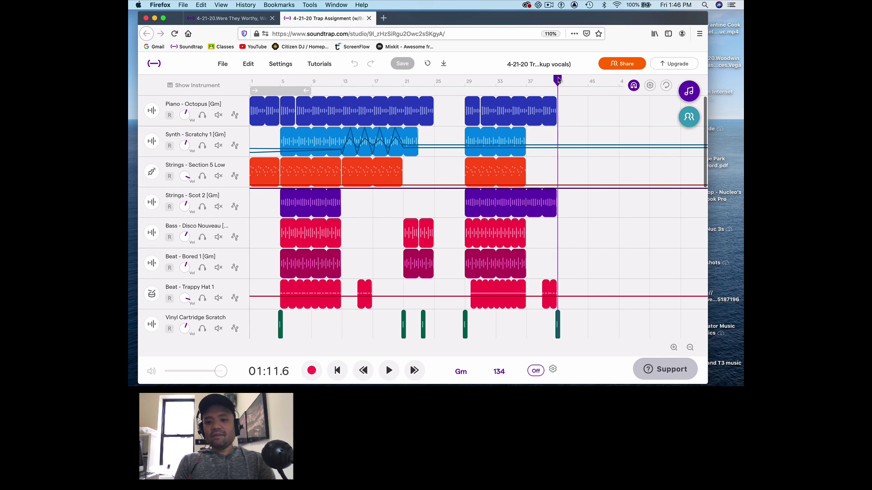
pyautogui.click(540, 80)
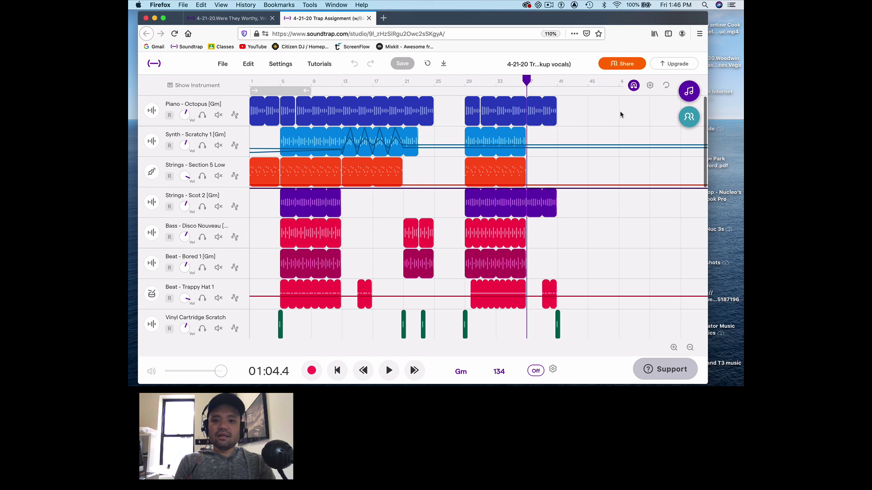
pyautogui.press('space')
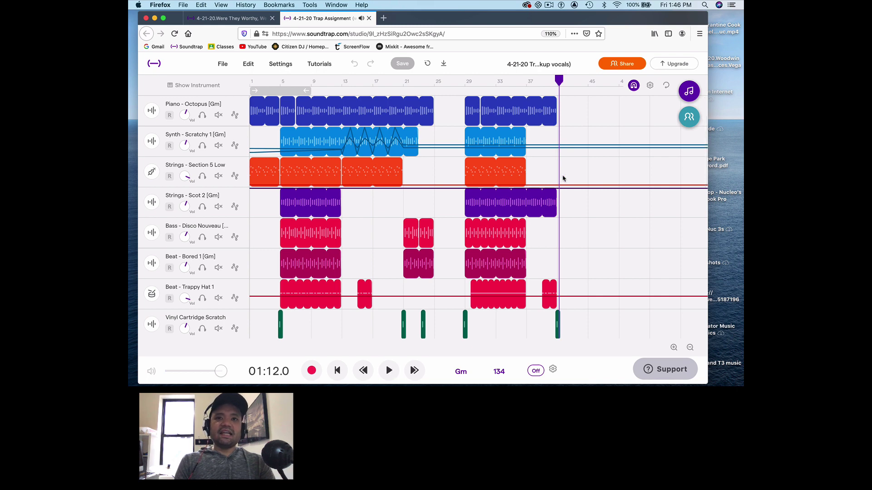
# - Review the full track list, from the loop tracks down through the mic and sound-effect tracks
pyautogui.moveTo(532, 208)
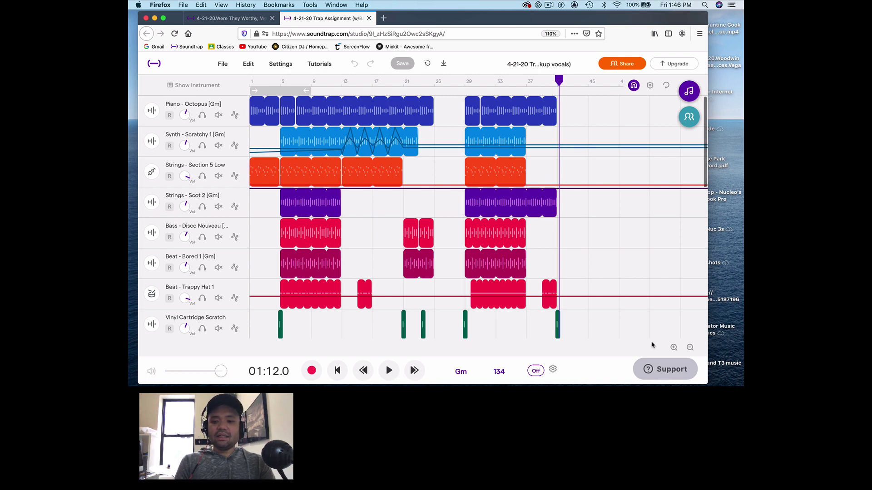
pyautogui.scroll(-2, 704, 193)
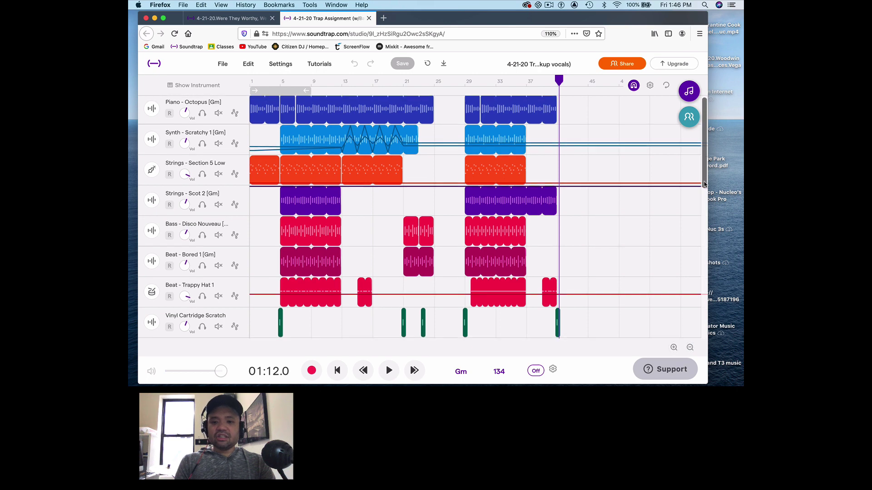
pyautogui.scroll(-3, 704, 193)
pyautogui.scroll(5, 704, 188)
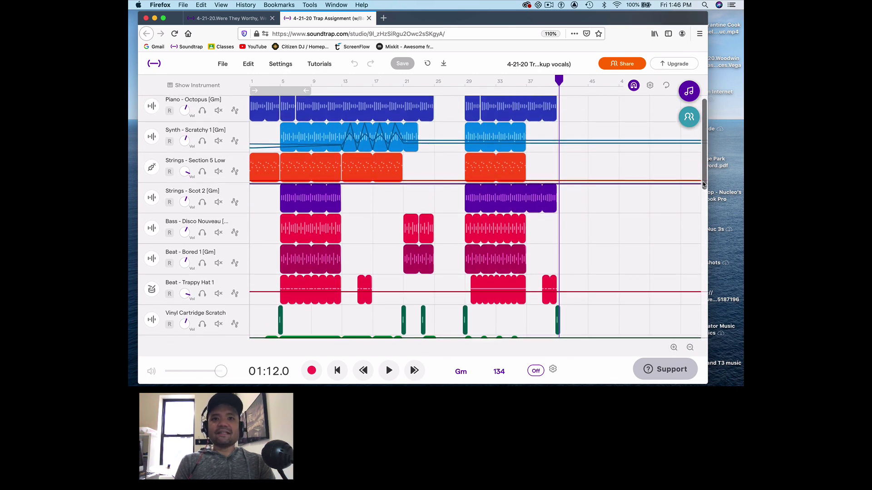
pyautogui.scroll(-5, 704, 185)
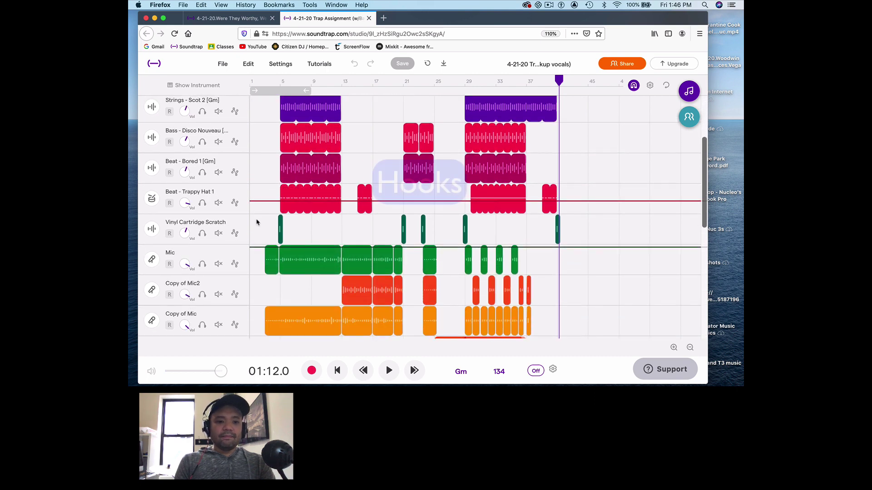
pyautogui.moveTo(295, 188)
pyautogui.scroll(5, 295, 188)
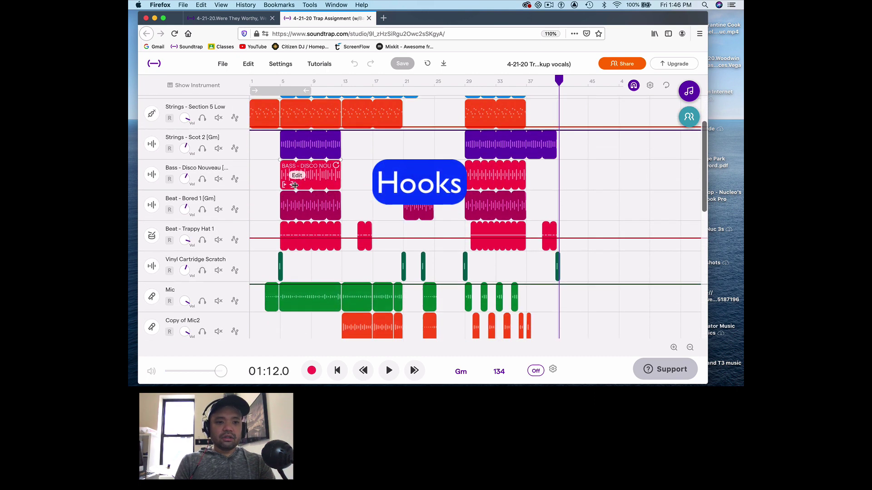
pyautogui.scroll(-5, 296, 188)
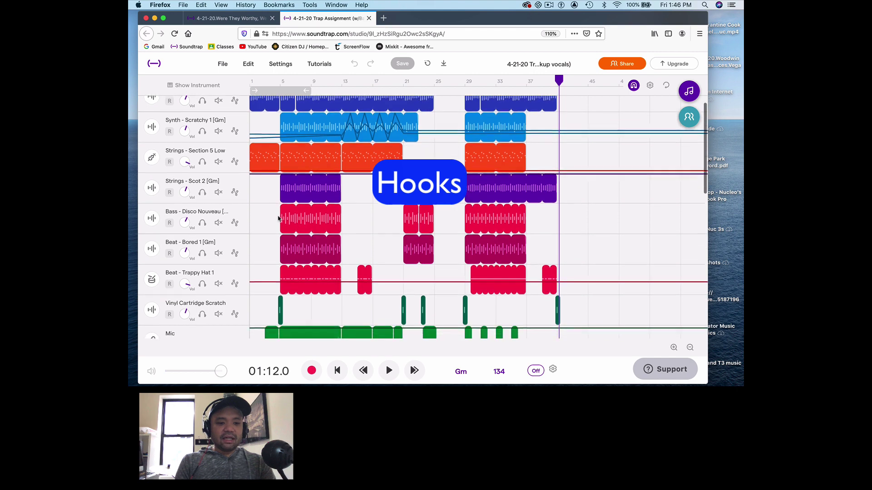
pyautogui.scroll(-5, 279, 218)
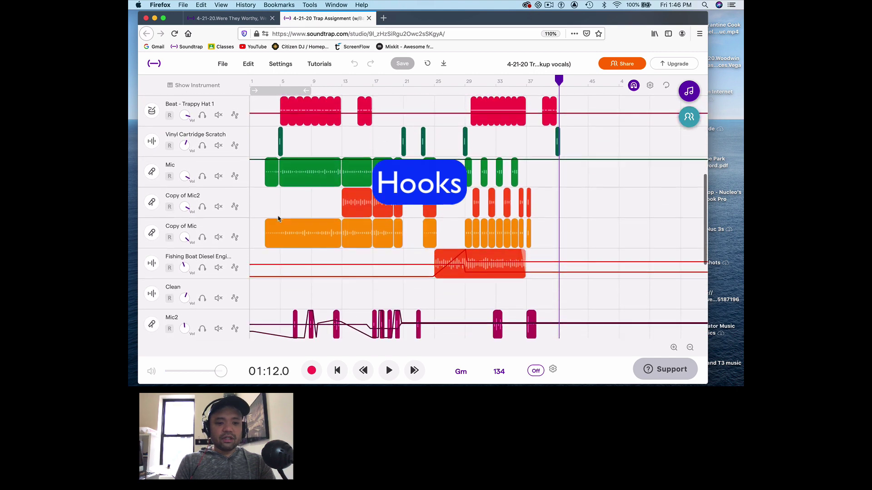
pyautogui.scroll(-3, 279, 218)
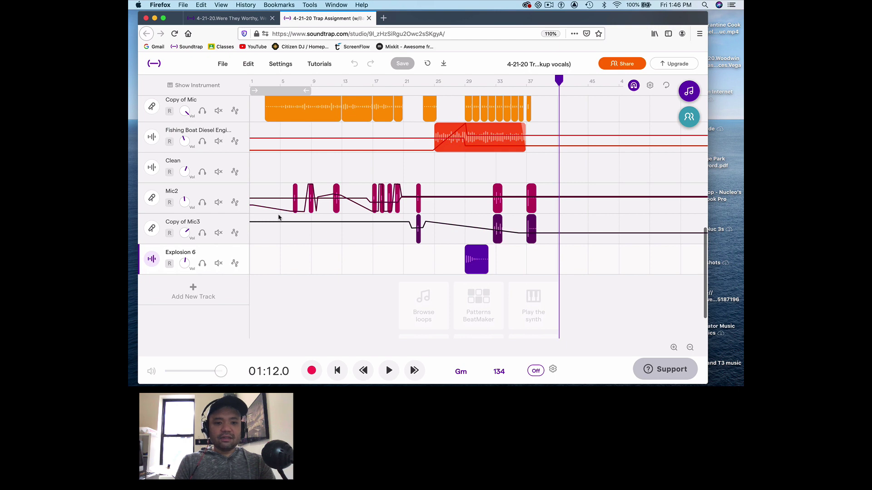
pyautogui.scroll(1, 278, 218)
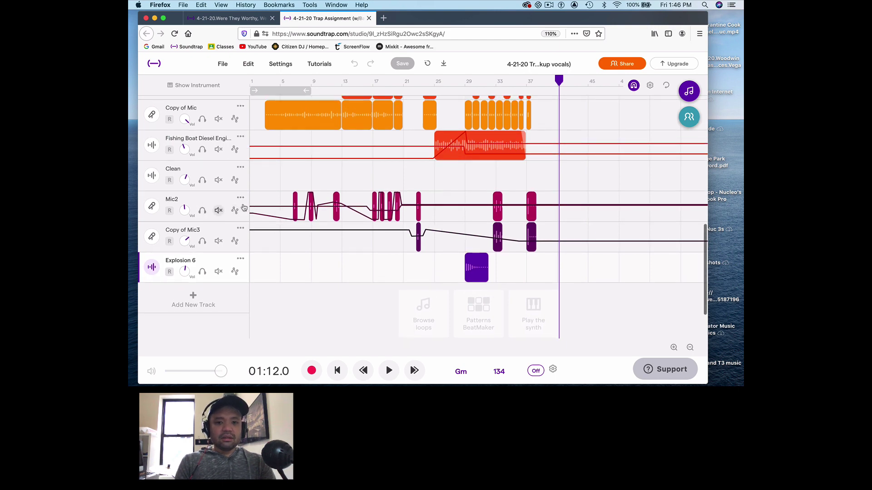
pyautogui.scroll(3, 291, 210)
pyautogui.scroll(2, 290, 210)
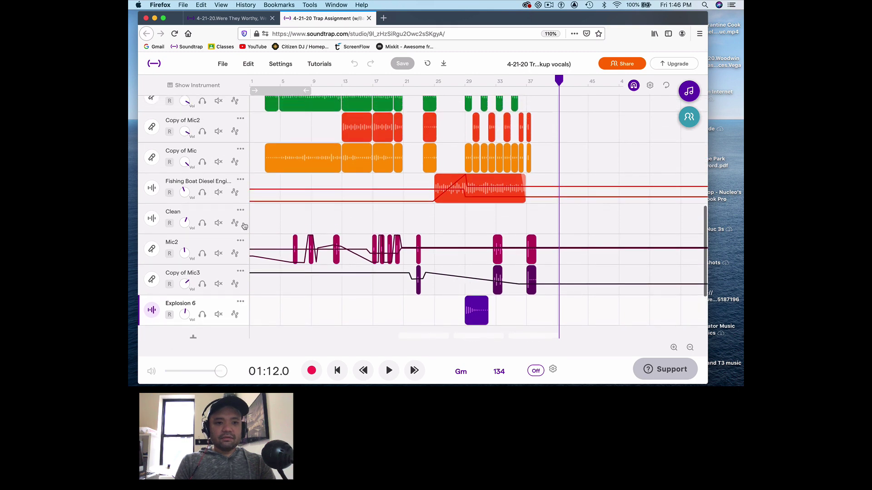
# - Solo the Mic track and turn off snapping for the timeline
pyautogui.scroll(15, 333, 194)
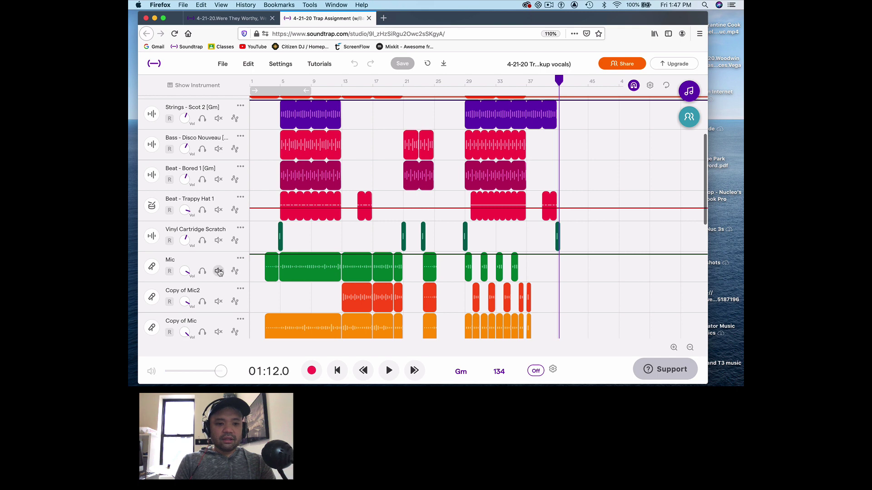
pyautogui.click(202, 272)
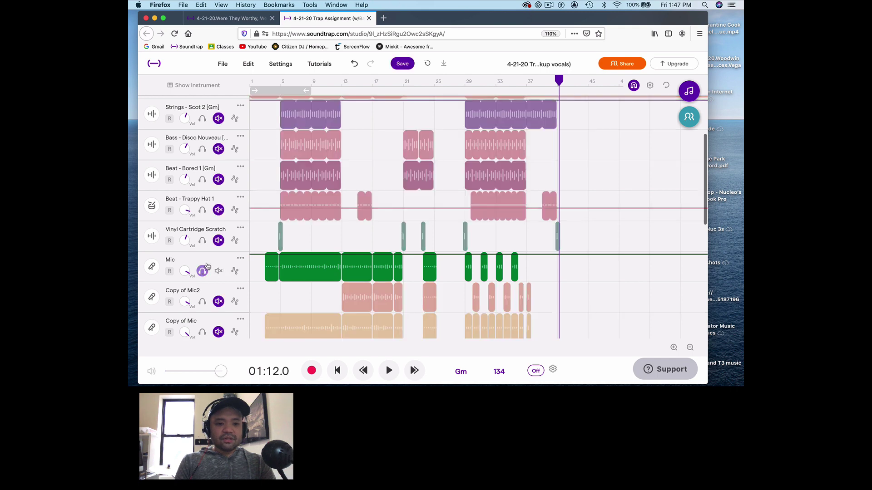
pyautogui.click(273, 83)
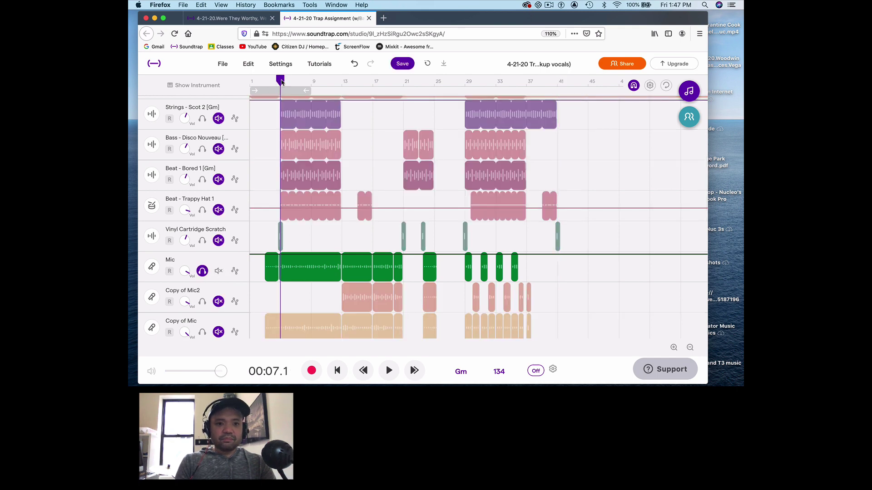
pyautogui.click(262, 86)
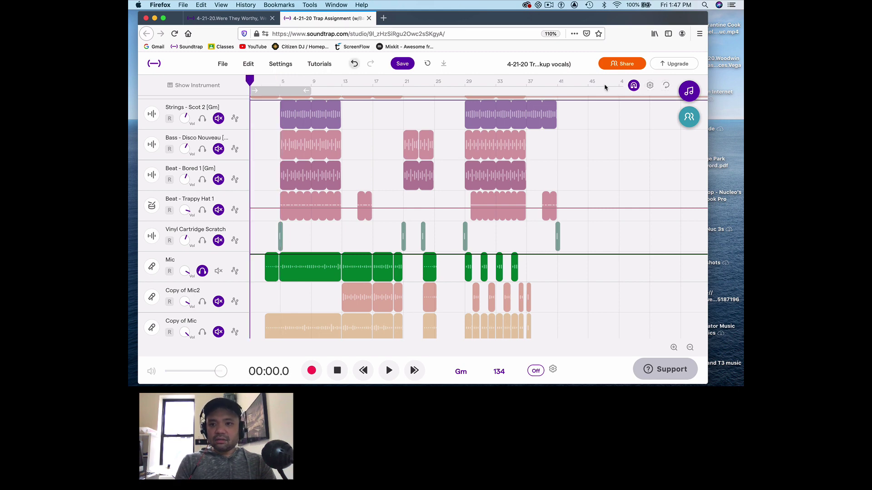
pyautogui.click(634, 86)
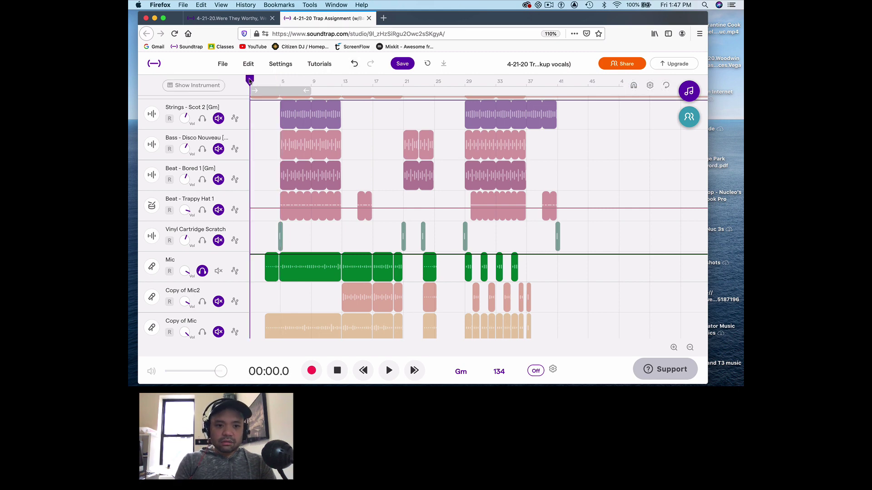
# - Play the soloed Mic track's first region from about 3.1 seconds and stop at its end
pyautogui.moveTo(250, 82); pyautogui.dragTo(265, 82)
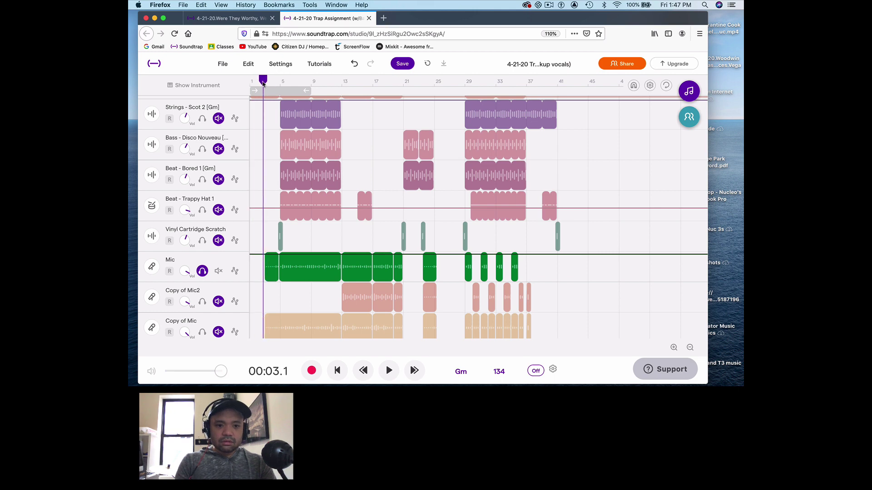
pyautogui.press('space')
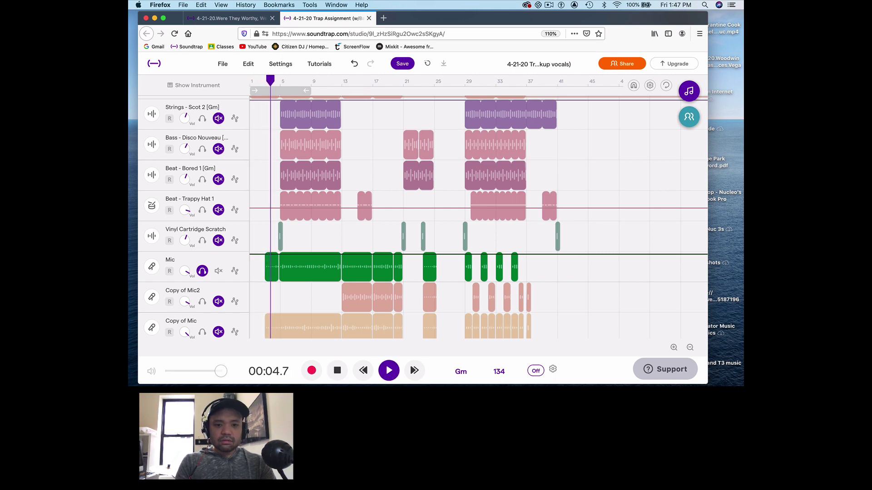
pyautogui.press('space')
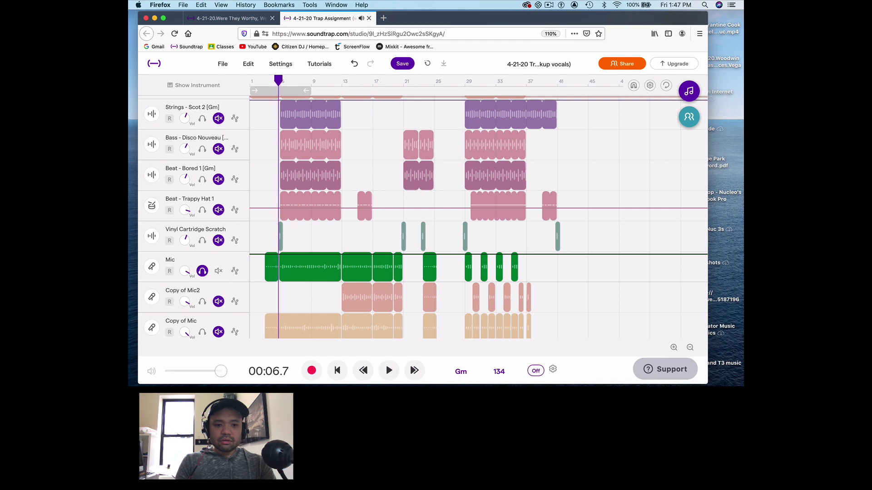
# - Add Copy of Mic to the solo and play the opening vocal region of both tracks together
pyautogui.click(202, 332)
pyautogui.moveTo(279, 80); pyautogui.dragTo(264, 82)
pyautogui.press('space')
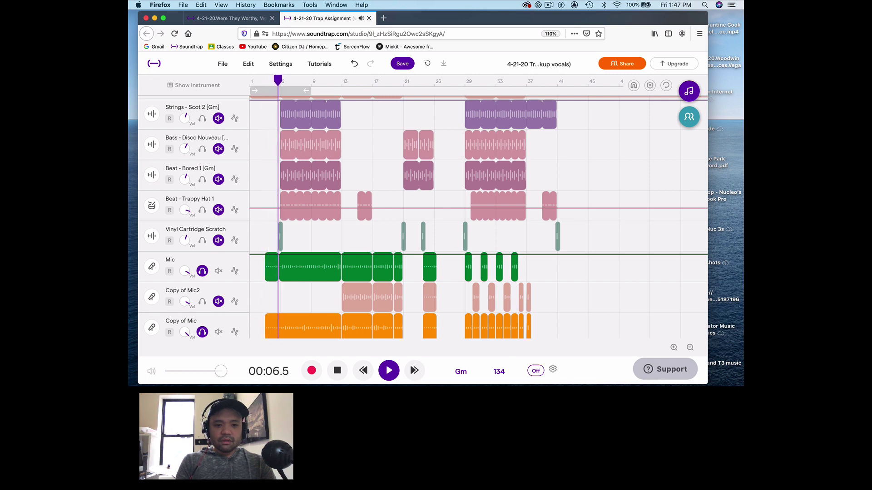
pyautogui.press('space')
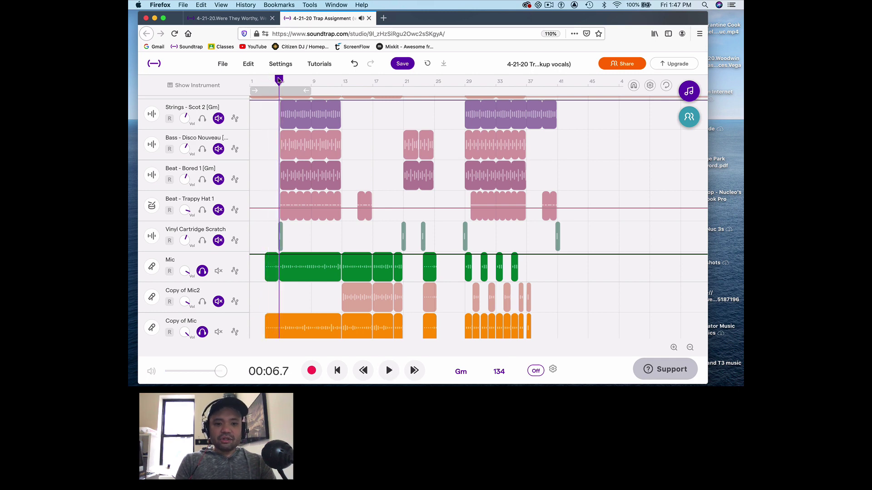
# - Play the two soloed mic tracks from bar 5 to about bar 9
pyautogui.moveTo(278, 81); pyautogui.dragTo(281, 80)
pyautogui.press('space')
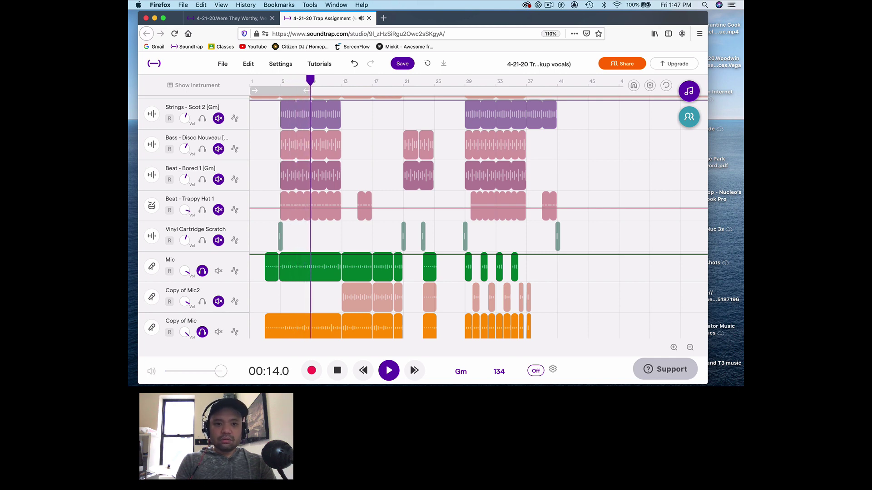
pyautogui.press('space')
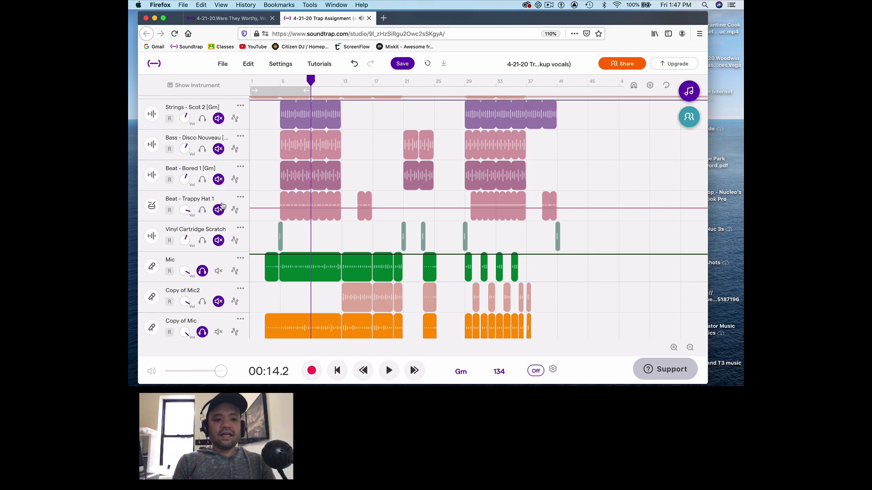
# - Turn off solo on the Mic and Copy of Mic tracks and return the playhead to the start of the song
pyautogui.click(203, 272)
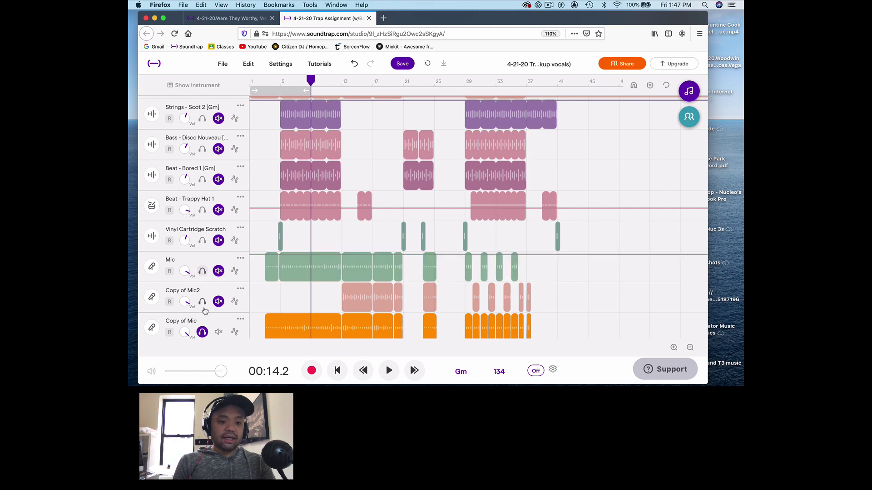
pyautogui.click(203, 332)
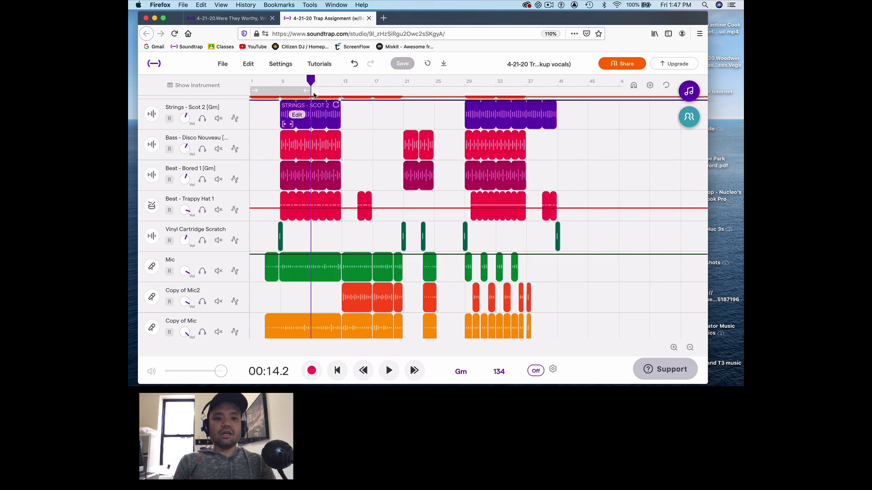
pyautogui.moveTo(311, 81); pyautogui.dragTo(277, 86)
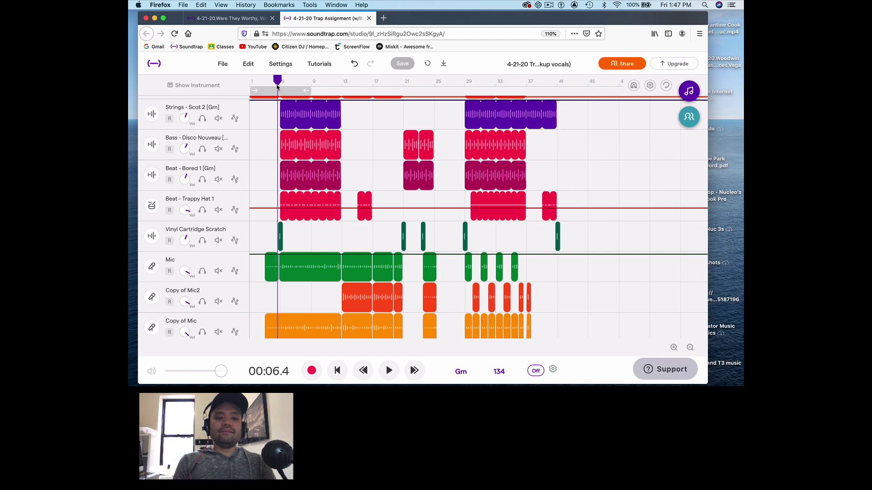
pyautogui.press('Return')
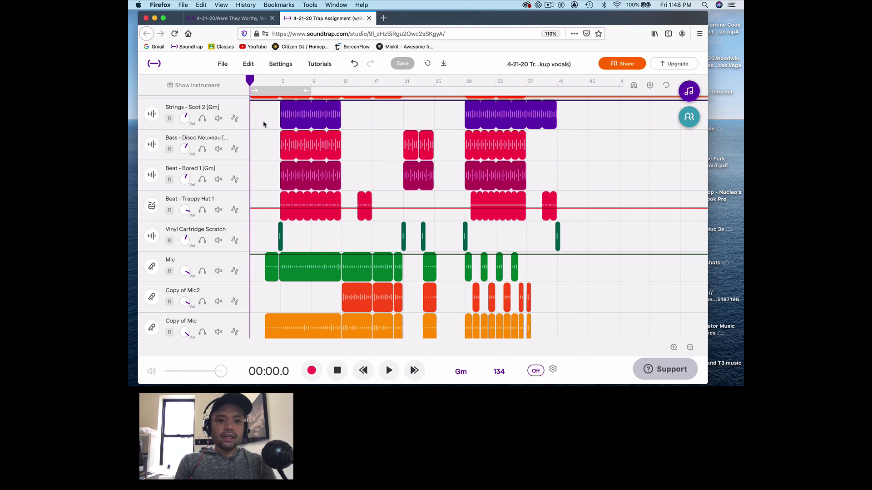
# - Play the full song from the start to about 36 seconds, past the end of the Strings - Section 5 Low regions
pyautogui.scroll(1, 267, 122)
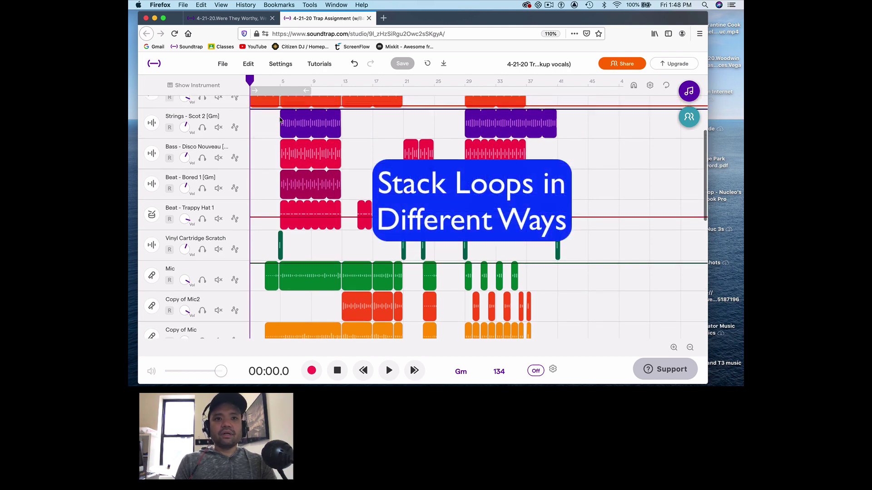
pyautogui.scroll(5, 280, 119)
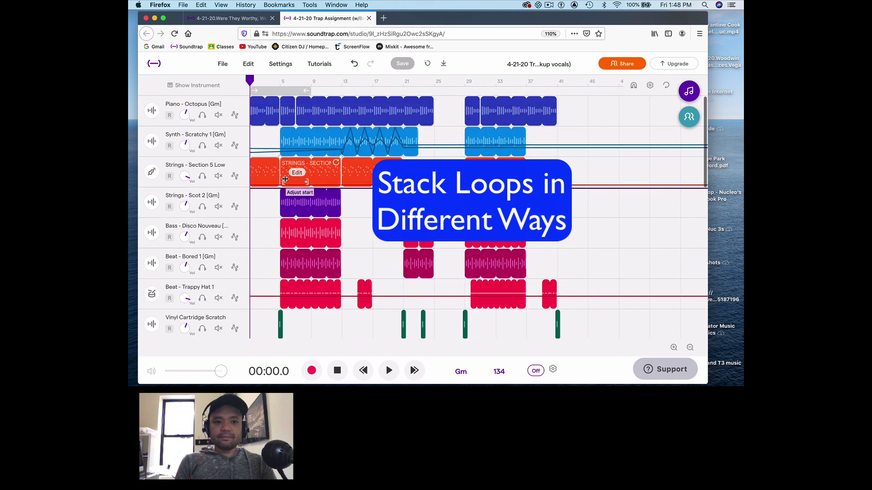
pyautogui.press('space')
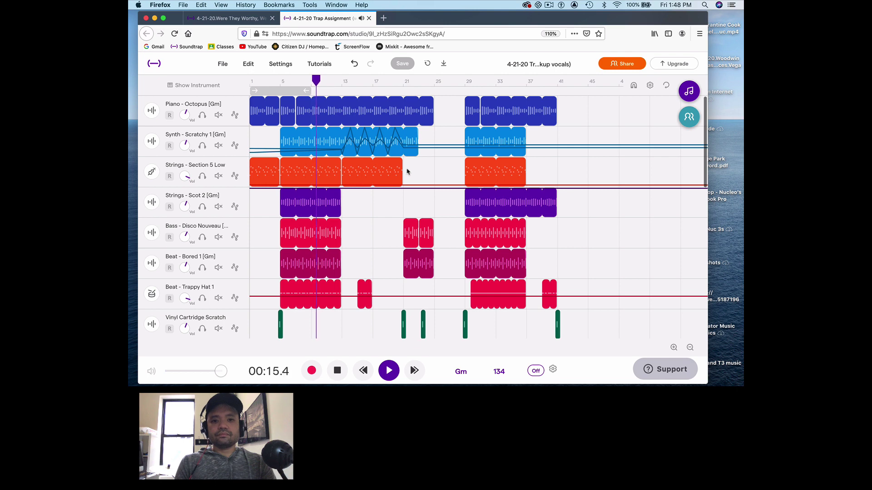
pyautogui.moveTo(403, 171)
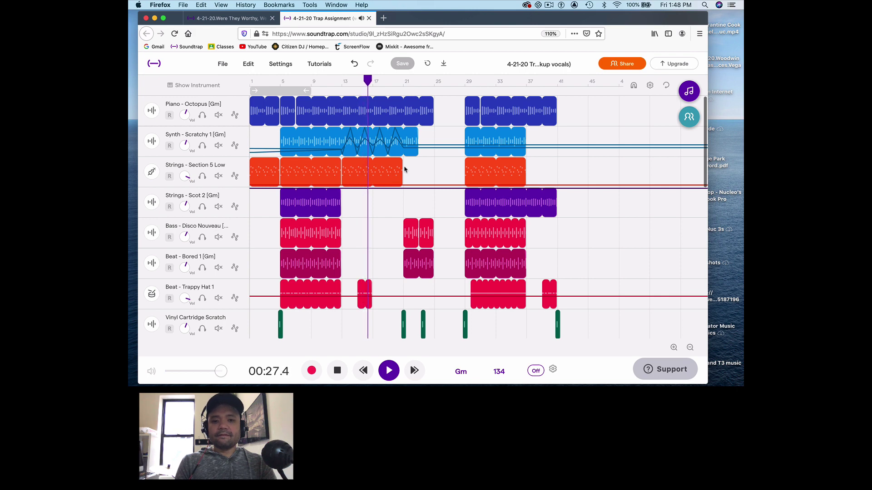
pyautogui.click(402, 167)
pyautogui.press('space')
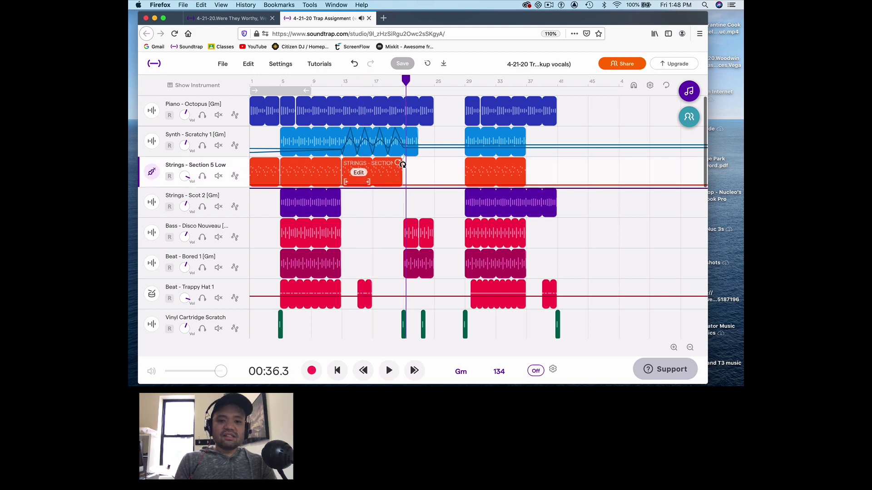
# - Play the fully stacked loop section from bar 5 and stop before bar 13
pyautogui.click(298, 84)
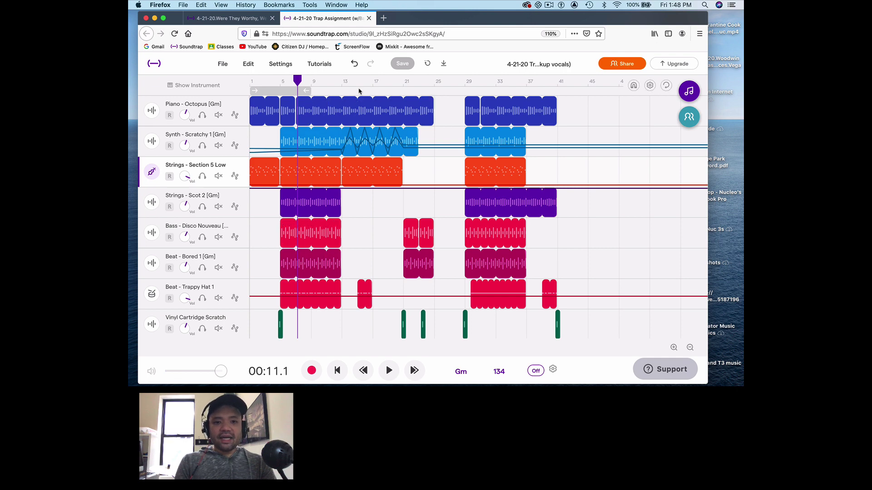
pyautogui.moveTo(298, 81); pyautogui.dragTo(279, 83)
pyautogui.press('space')
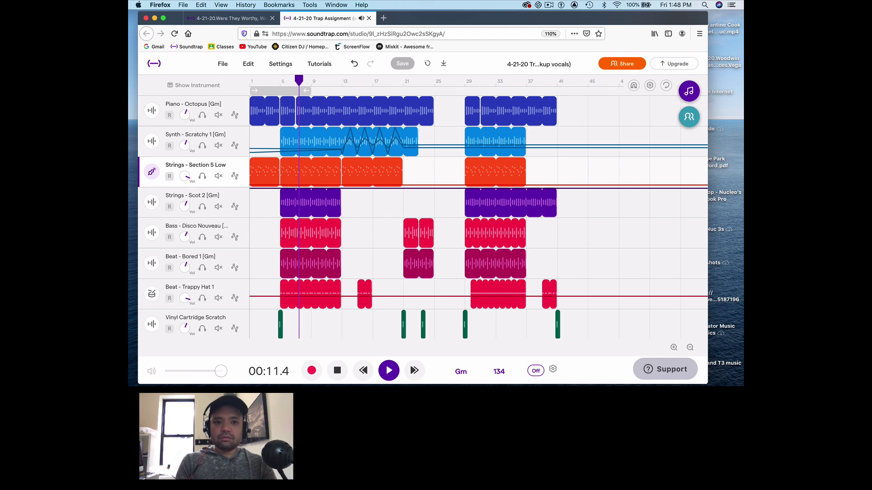
pyautogui.press('space')
# - Play the contrasting section from about bar 13 to about 51 seconds, pausing at about 24.7 and 29.3 seconds
pyautogui.click(343, 91)
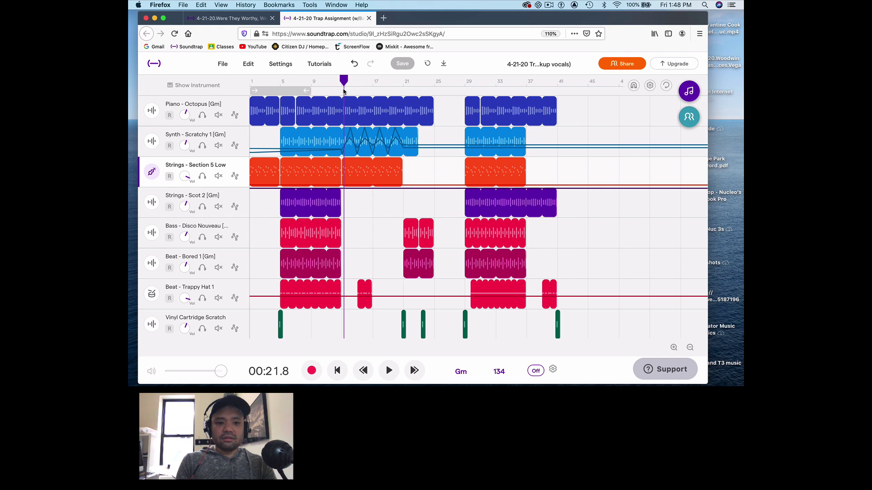
pyautogui.press('space')
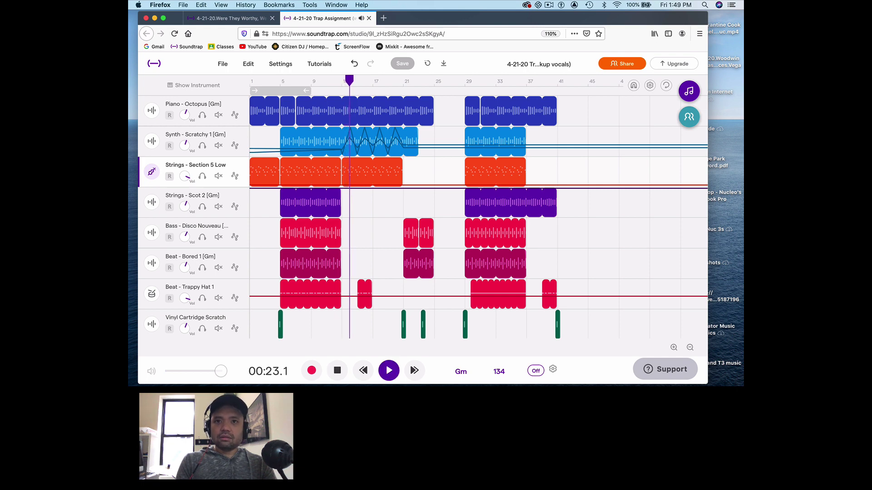
pyautogui.press('space')
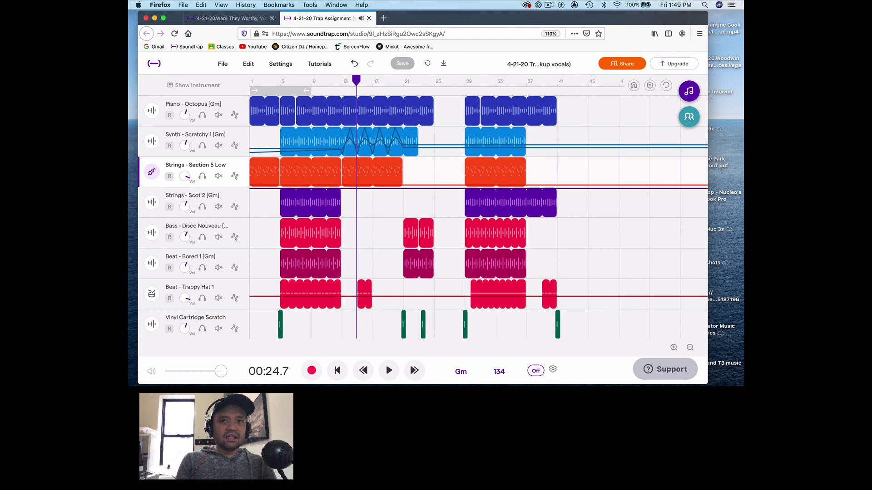
pyautogui.press('space')
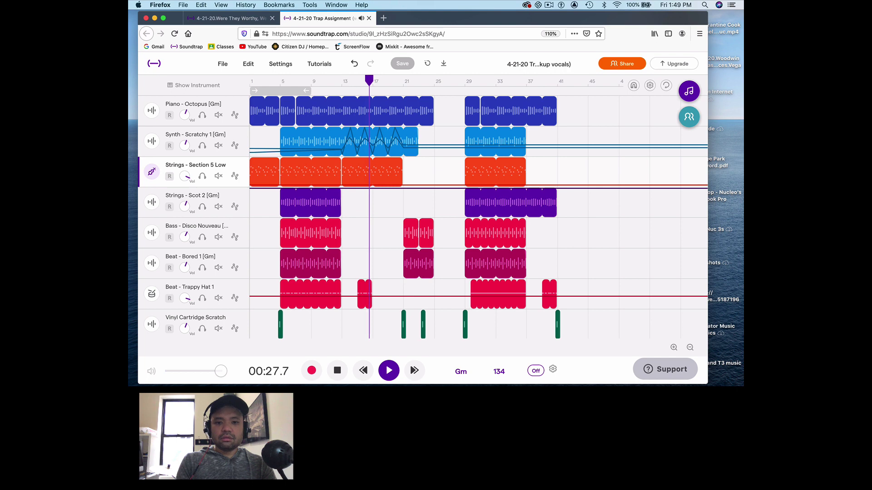
pyautogui.press('space')
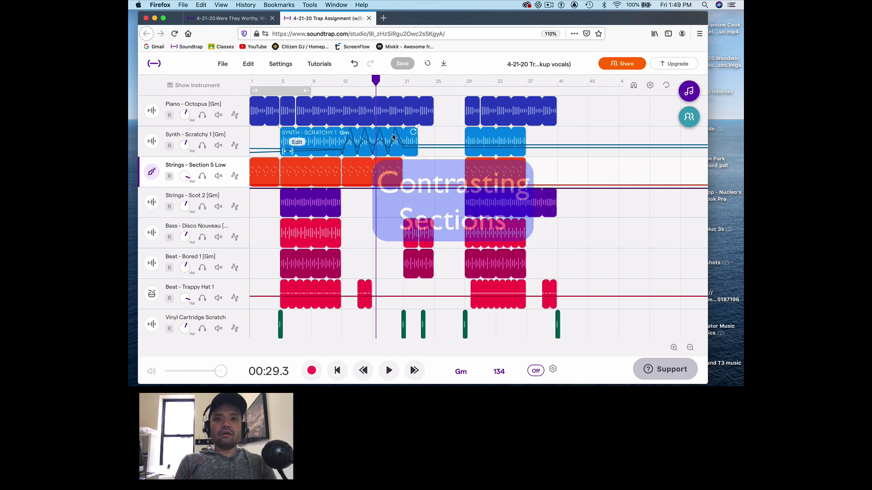
pyautogui.press('space')
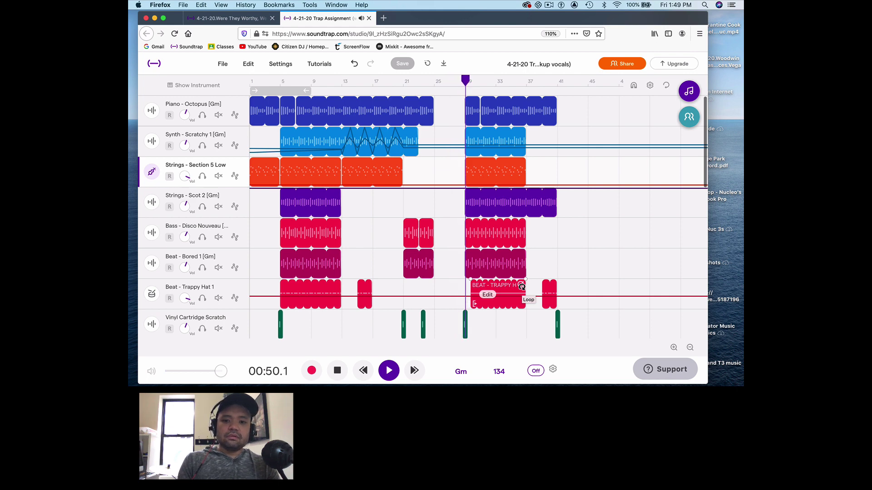
pyautogui.press('space')
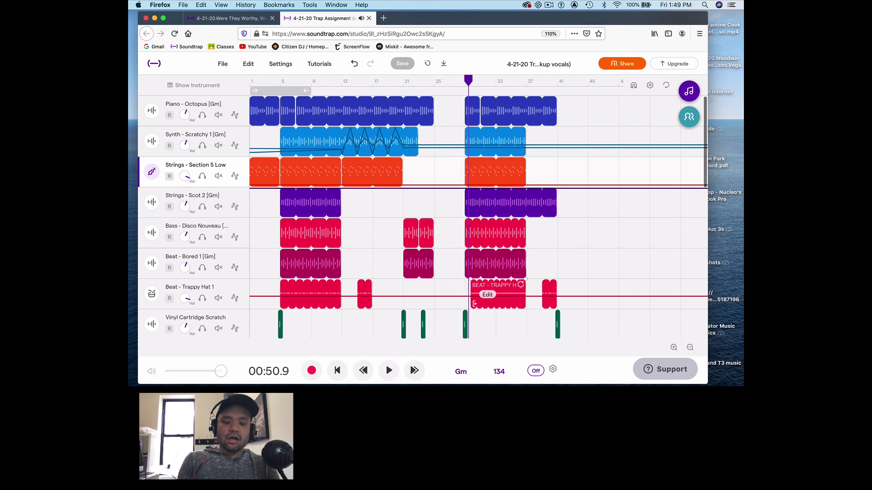
# - Set the playhead to about 36.4 seconds, review the tracks down to Fishing Boat Diesel Engine, and play the song to about 53 seconds
pyautogui.click(427, 82)
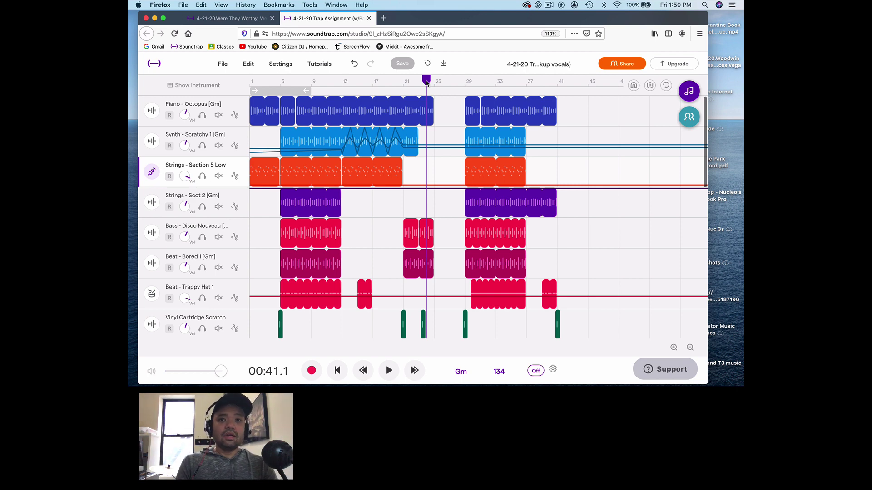
pyautogui.moveTo(427, 83); pyautogui.dragTo(406, 84)
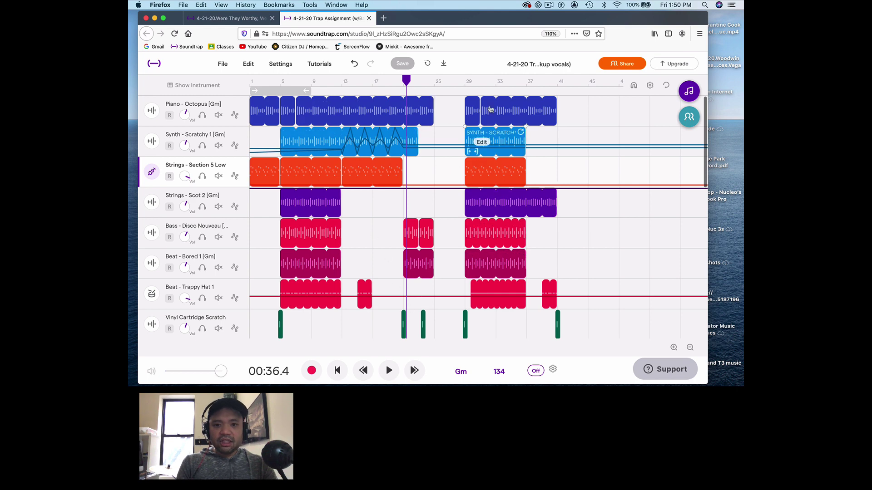
pyautogui.moveTo(410, 148)
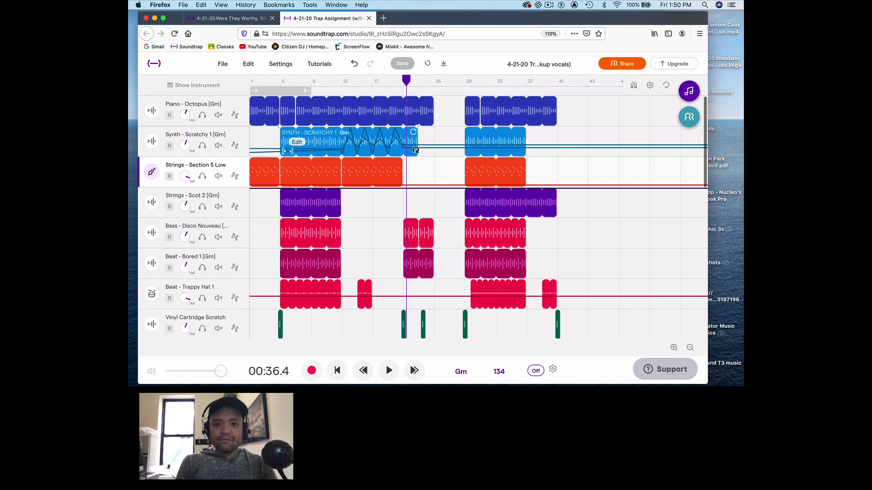
pyautogui.moveTo(428, 111)
pyautogui.scroll(-5, 456, 215)
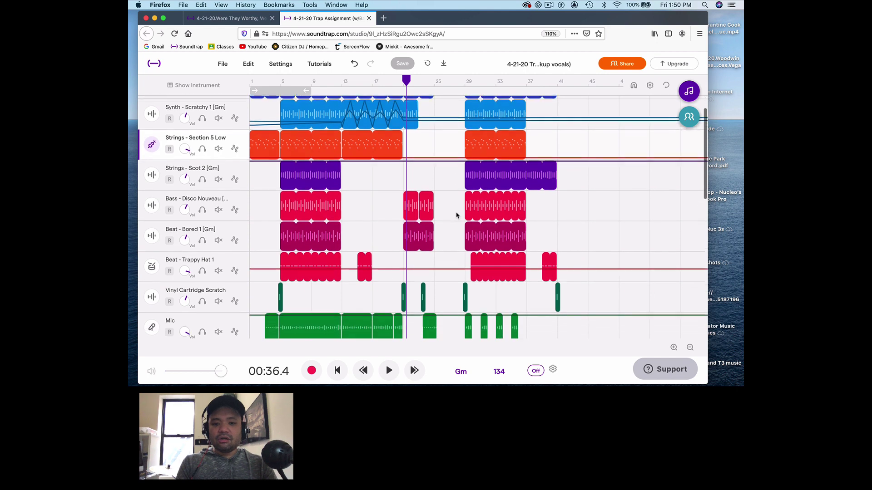
pyautogui.scroll(-1, 456, 215)
pyautogui.moveTo(448, 295)
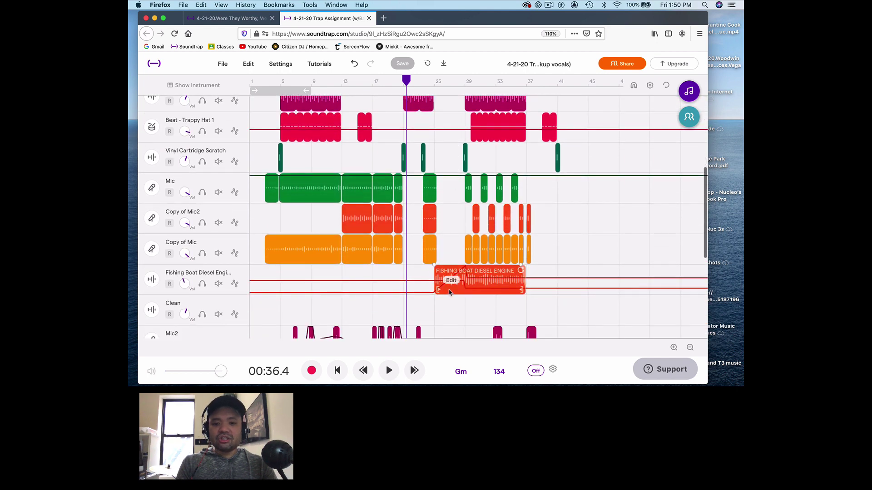
pyautogui.scroll(6, 449, 292)
pyautogui.press('space')
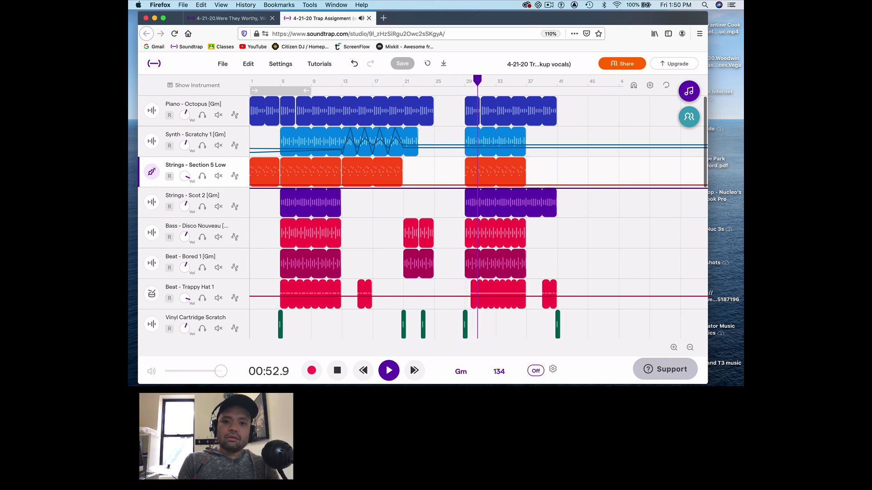
pyautogui.press('space')
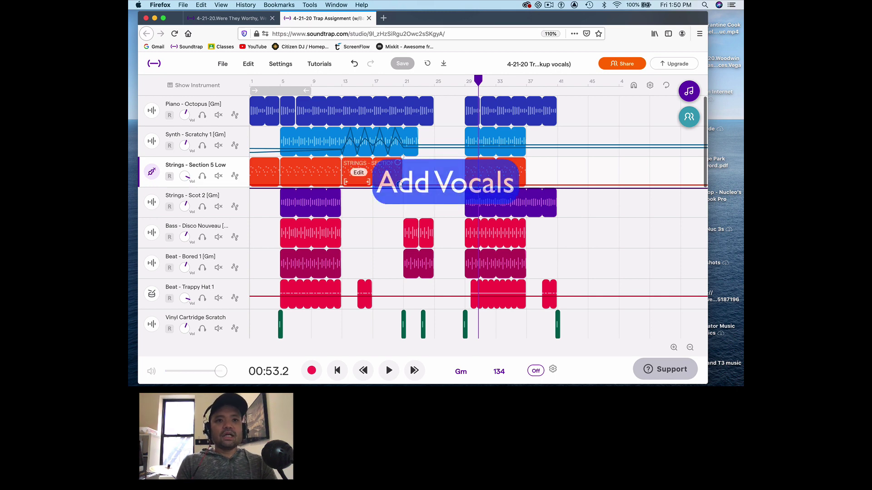
# - Add a new Voice & microphones track below the Explosion 6 track
pyautogui.scroll(-2, 457, 203)
pyautogui.scroll(-5, 271, 194)
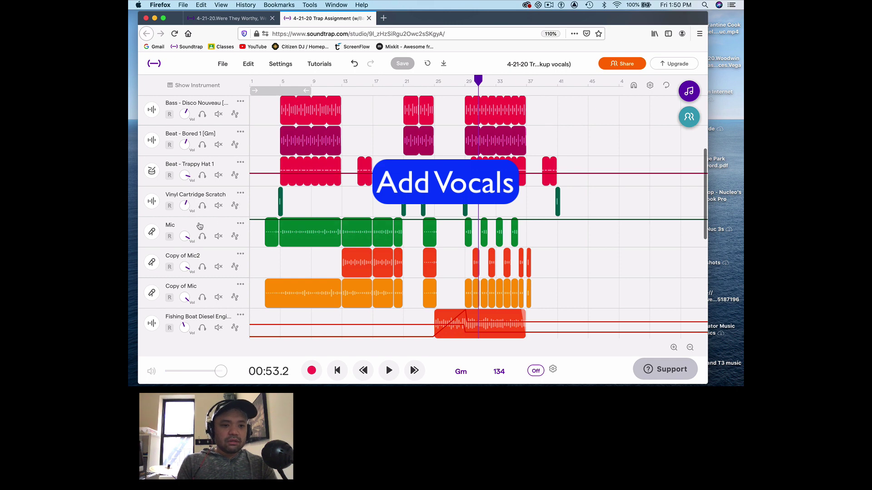
pyautogui.click(199, 225)
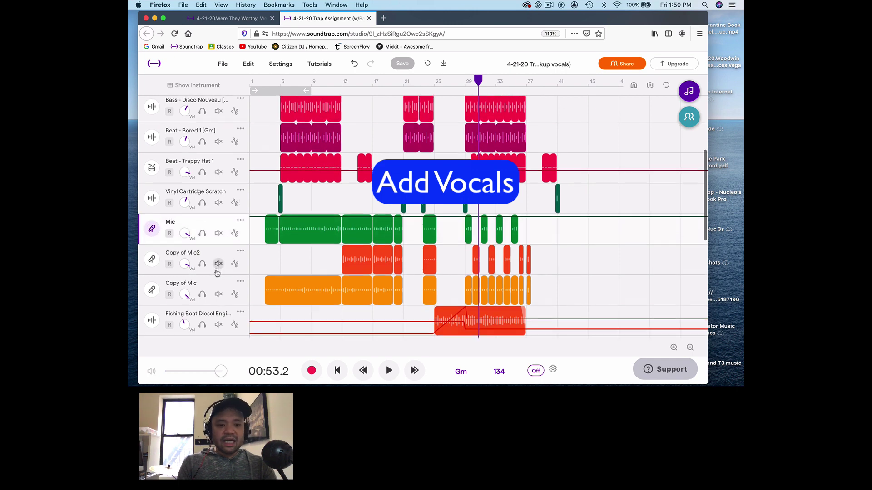
pyautogui.scroll(-10, 209, 273)
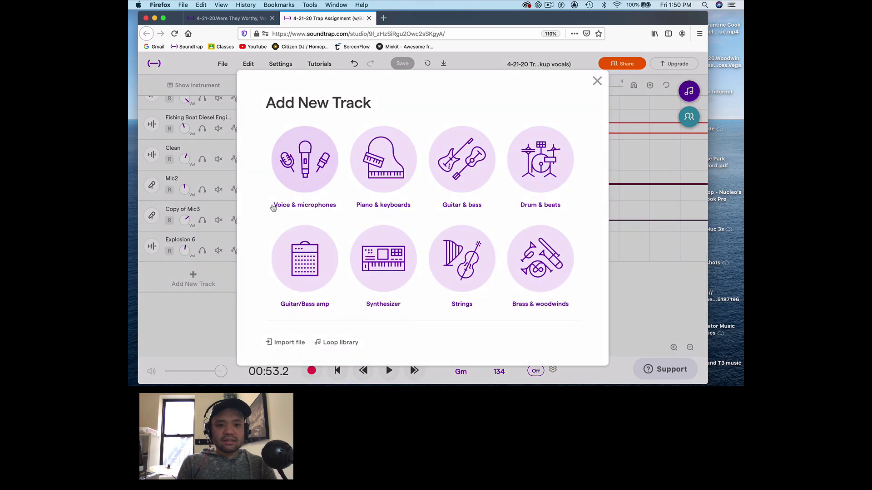
pyautogui.click(306, 169)
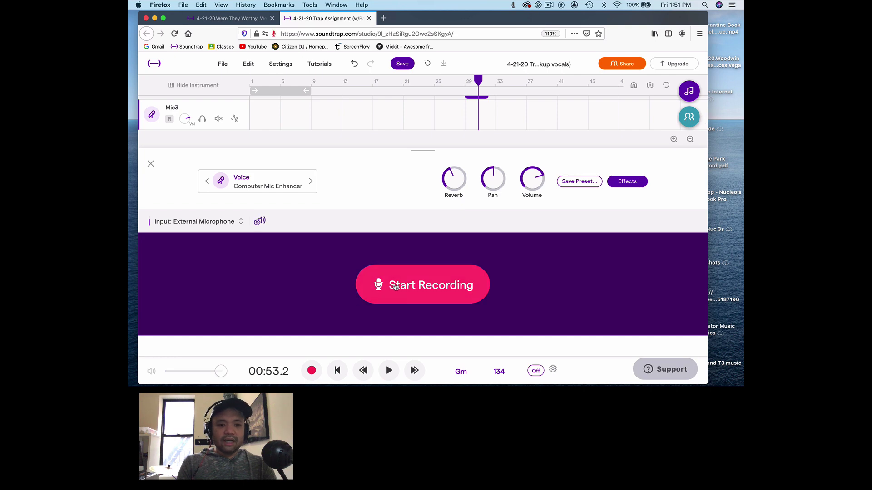
# - Record a roughly three-second voice take on the new track using headphones, and close its instrument settings
pyautogui.click(396, 286)
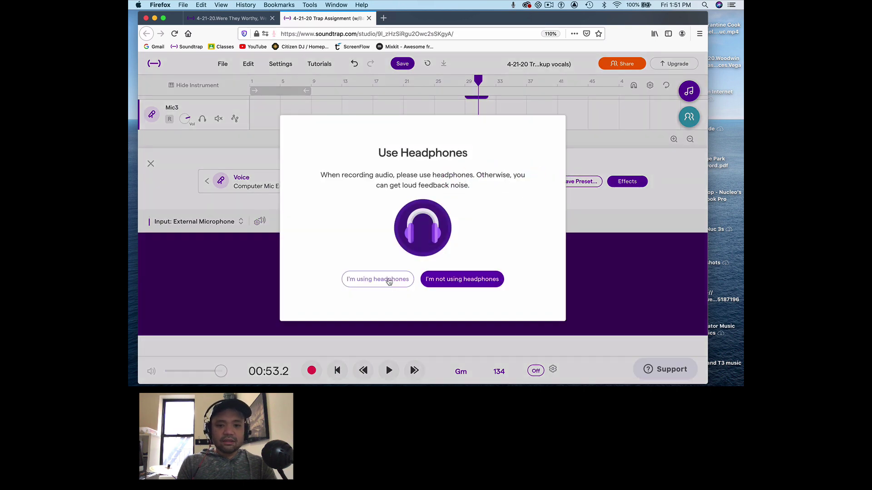
pyautogui.click(389, 279)
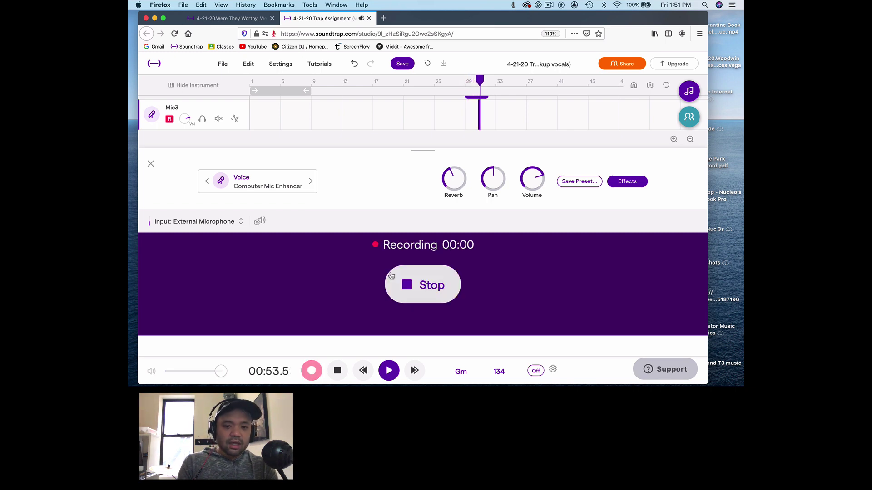
pyautogui.click(412, 282)
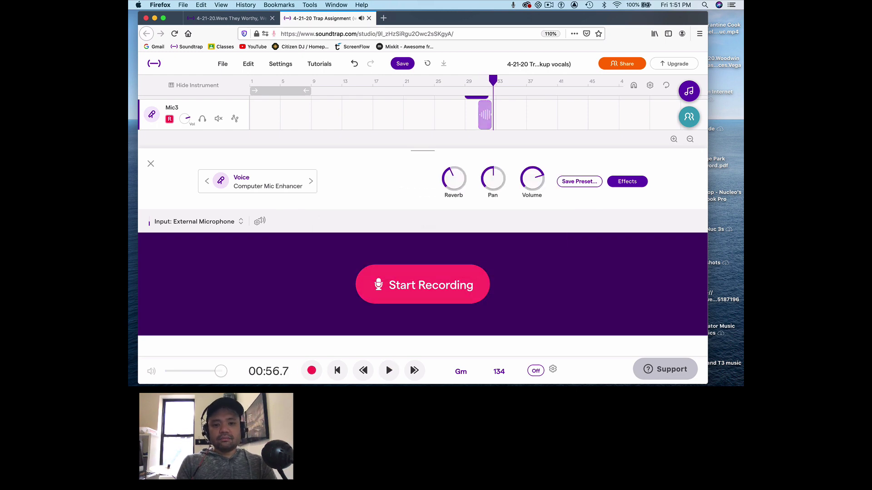
pyautogui.click(151, 164)
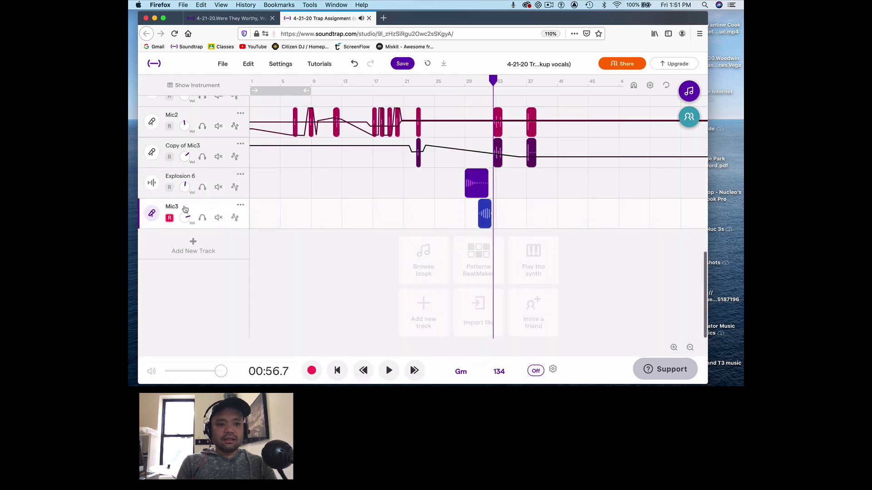
# - Solo the Mic3 track and play back its recorded take from just before the region's start
pyautogui.click(204, 219)
pyautogui.click(476, 81)
pyautogui.press('space')
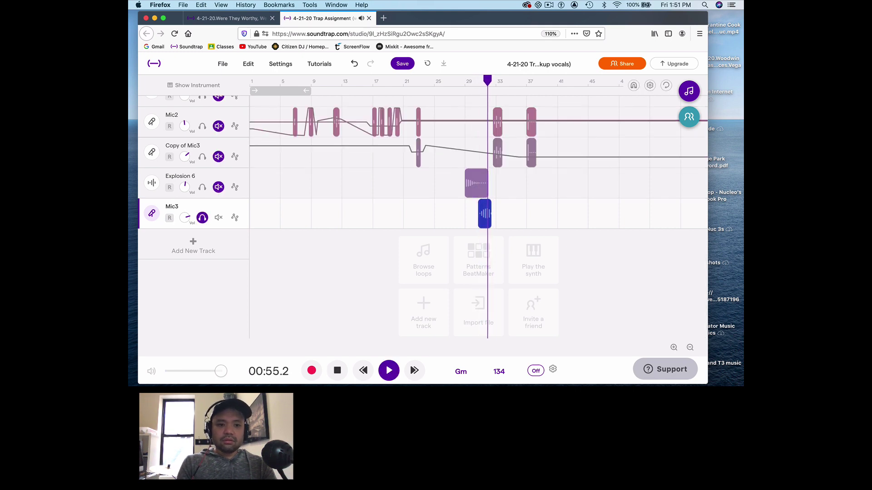
pyautogui.press('space')
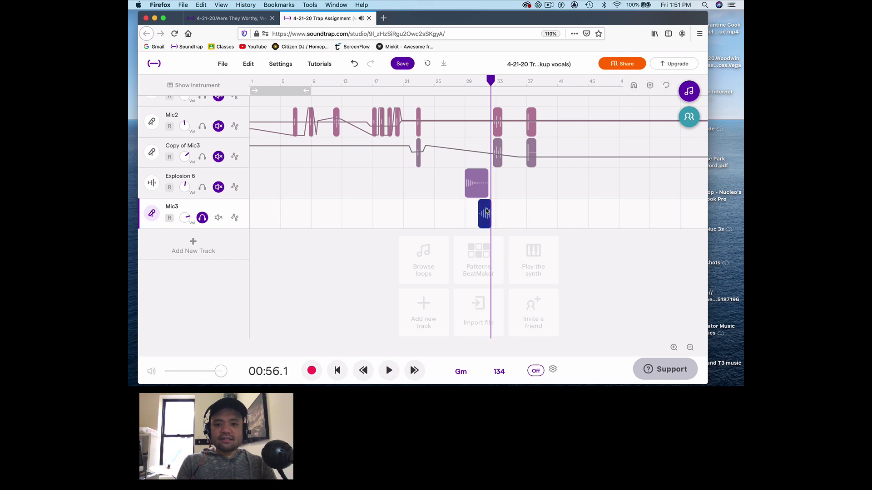
# - Delete the recorded region on Mic3 and the Mic3 track itself
pyautogui.press('Delete')
pyautogui.click(240, 204)
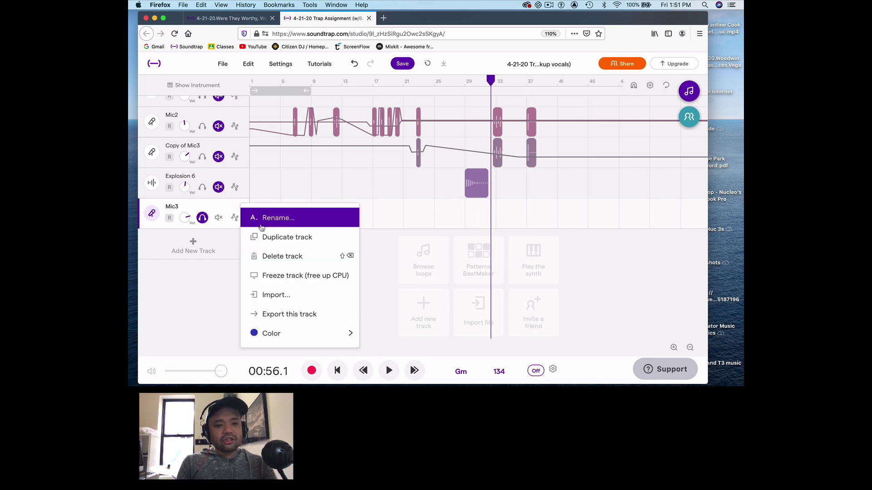
pyautogui.click(269, 255)
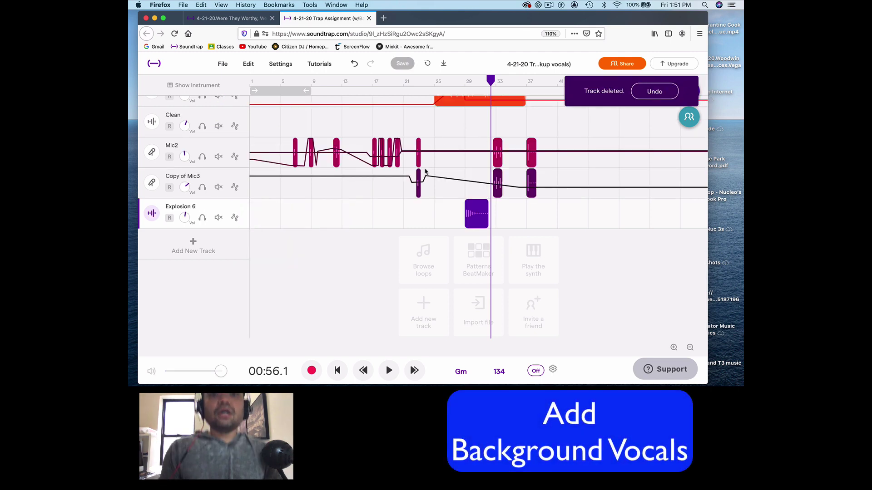
# - Solo the Mic lead vocal track, play it back from bar 5, and unsolo it
pyautogui.scroll(4, 425, 172)
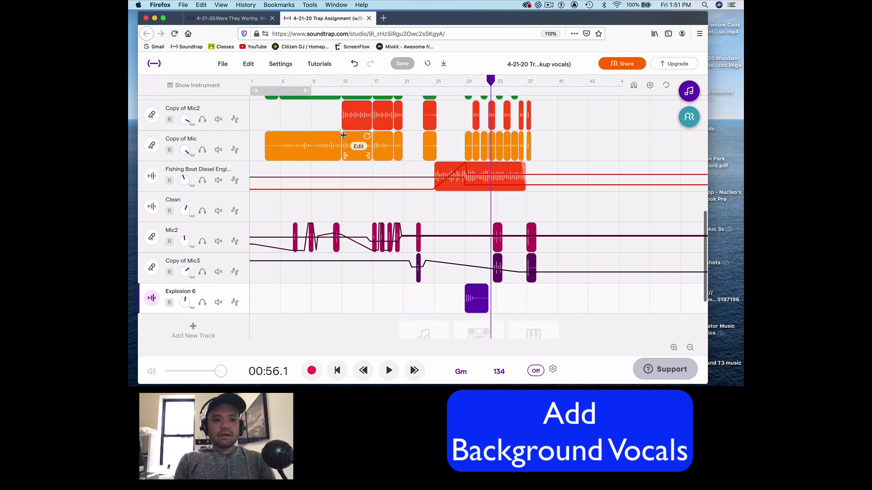
pyautogui.scroll(2, 341, 136)
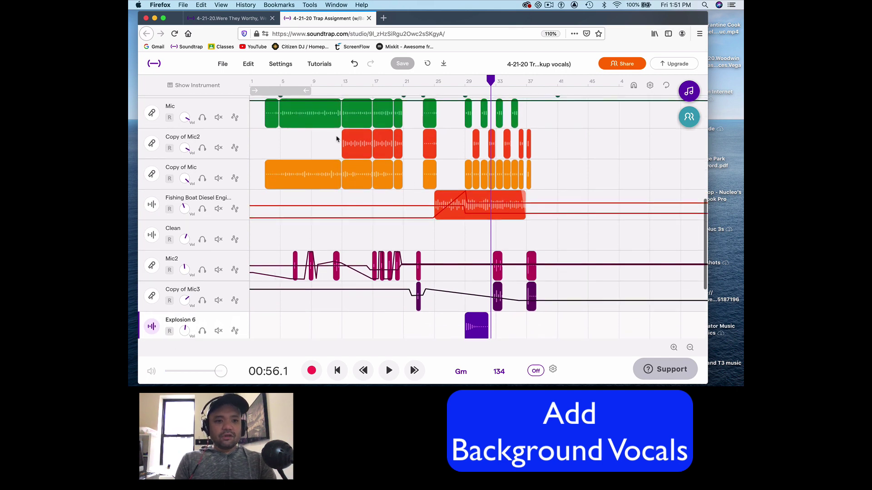
pyautogui.scroll(1, 336, 138)
pyautogui.click(202, 128)
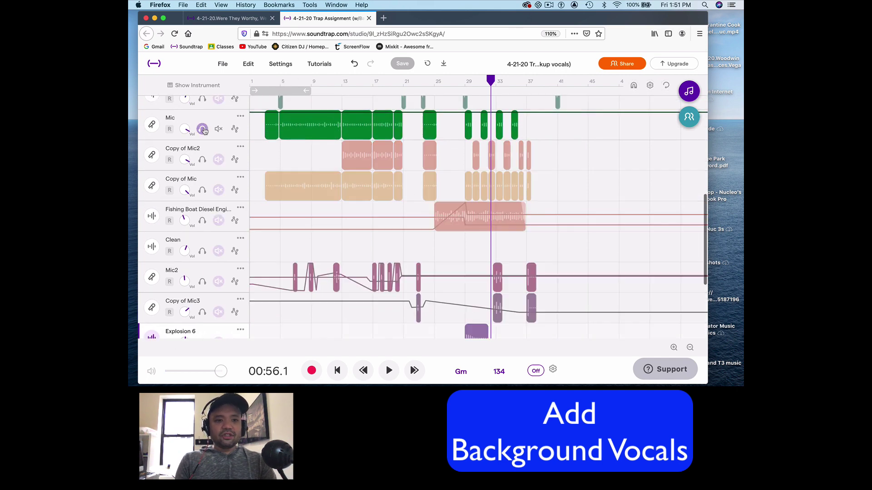
pyautogui.click(281, 81)
pyautogui.press('space')
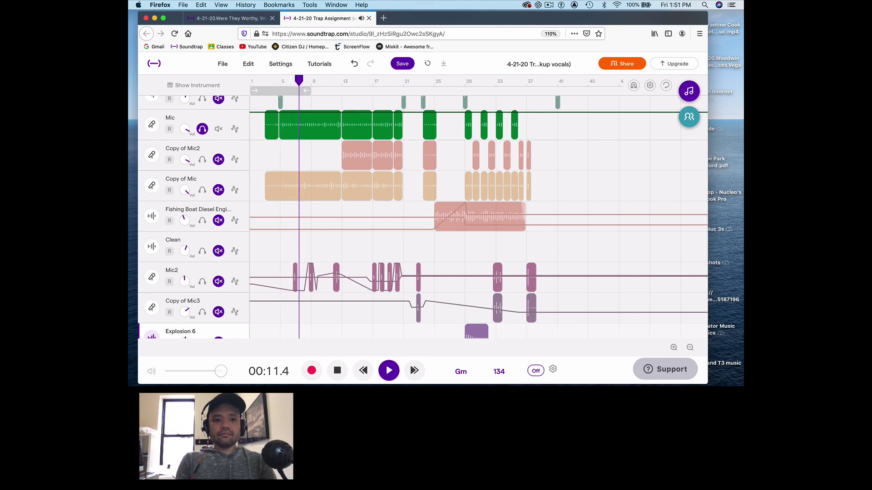
pyautogui.press('space')
pyautogui.click(202, 129)
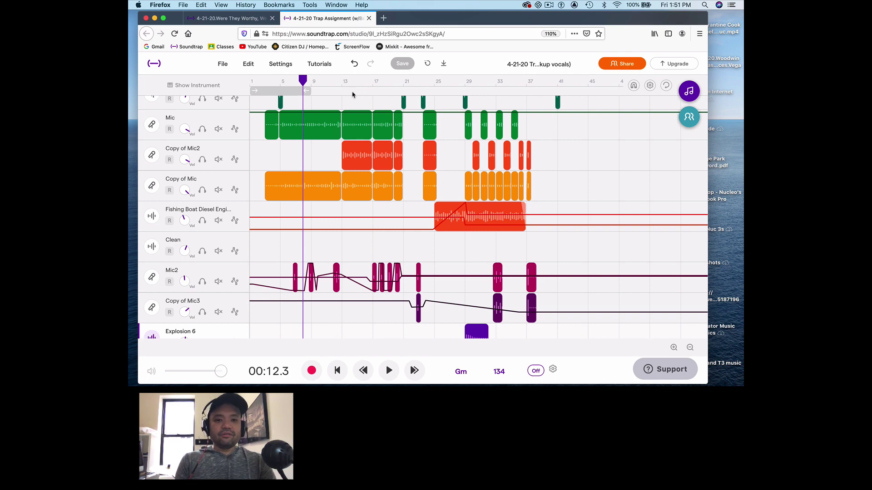
# - Play the Mic track soloed from bar 13 to about bar 18, and turn its solo off
pyautogui.click(343, 93)
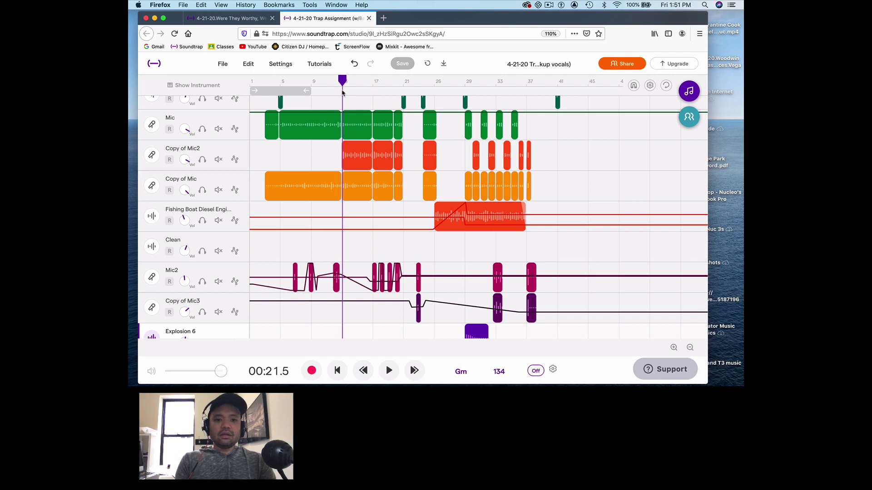
pyautogui.click(202, 129)
pyautogui.press('space')
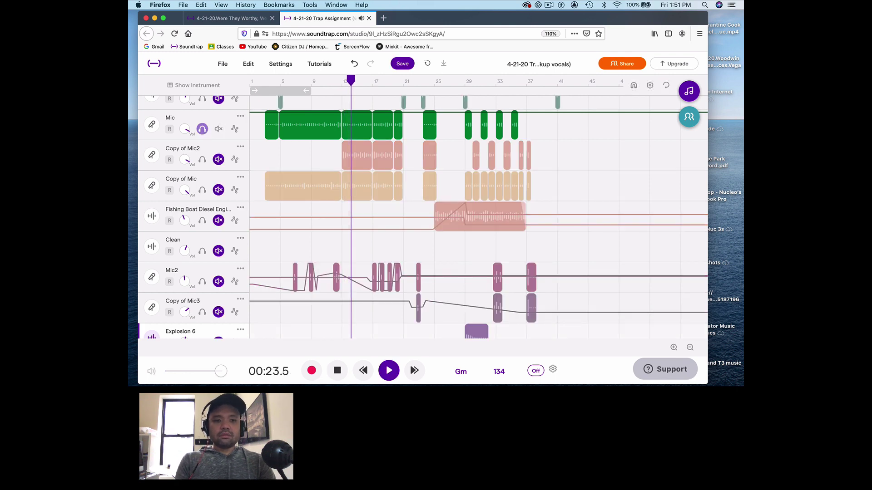
pyautogui.scroll(3, 422, 218)
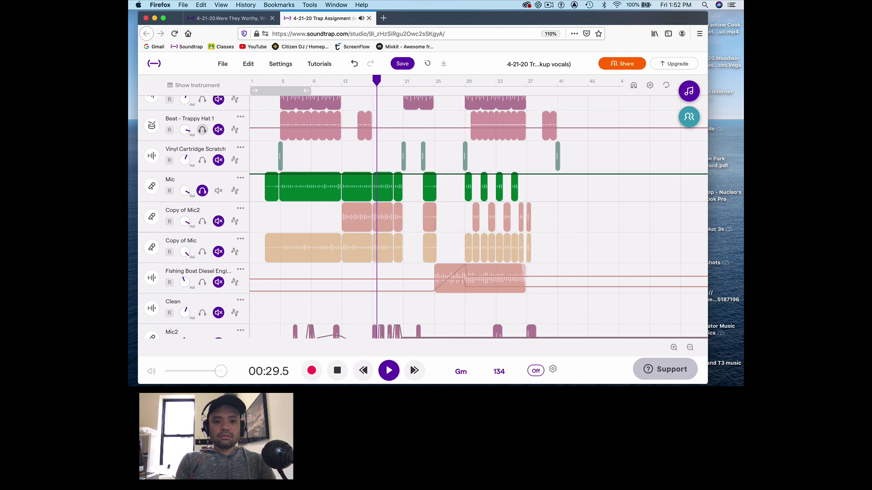
pyautogui.press('space')
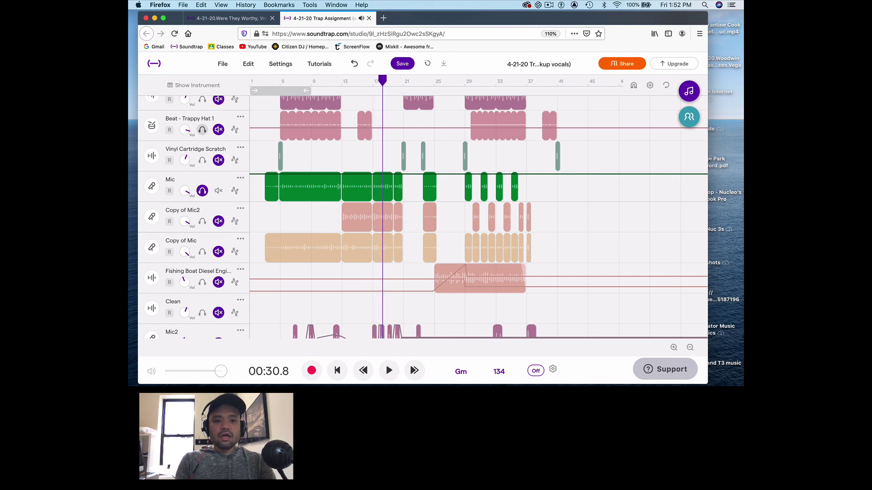
pyautogui.click(202, 191)
# - Solo the Copy of Mic2 track, play it back from bar 13 to bar 17, and unsolo it
pyautogui.click(203, 223)
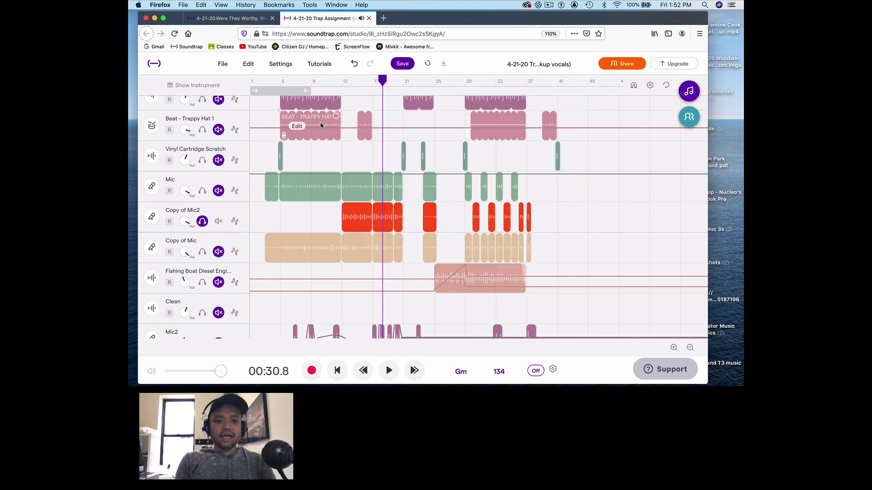
pyautogui.click(344, 81)
pyautogui.moveTo(344, 81); pyautogui.dragTo(340, 81)
pyautogui.press('space')
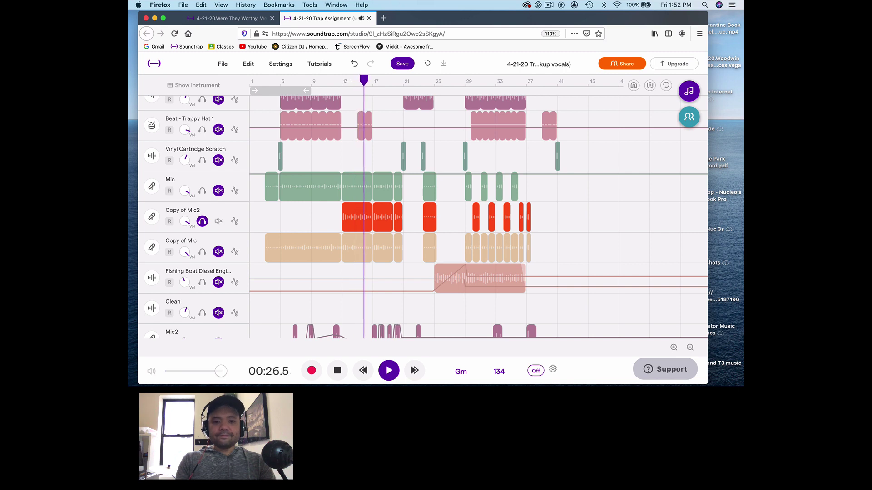
pyautogui.press('space')
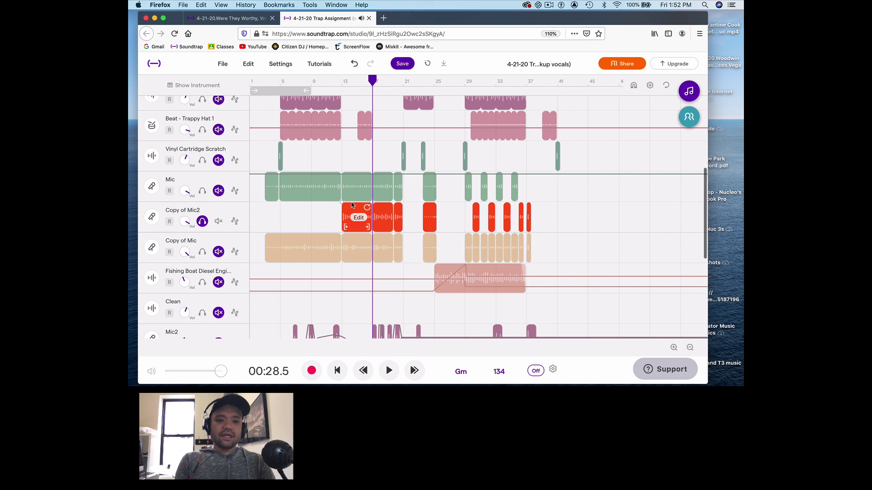
pyautogui.click(202, 221)
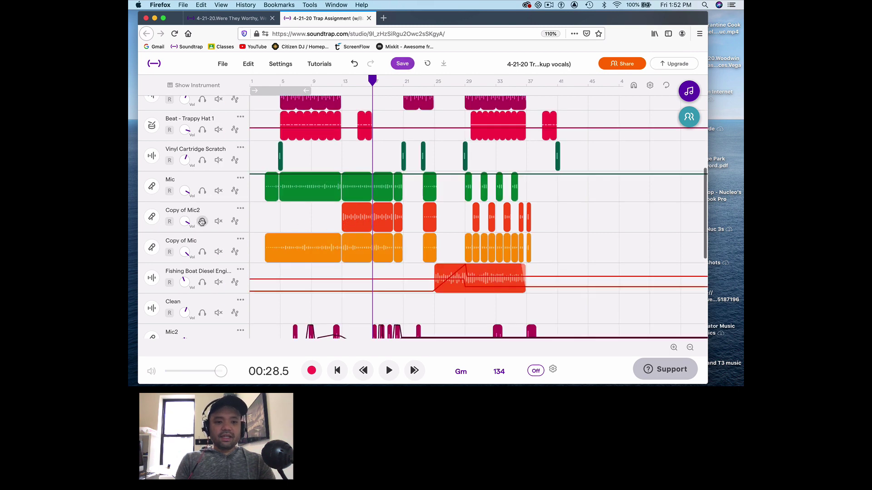
# - Solo Mic and Copy of Mic2 together, play their alternating regions from bar 29, and turn both solos off
pyautogui.click(470, 84)
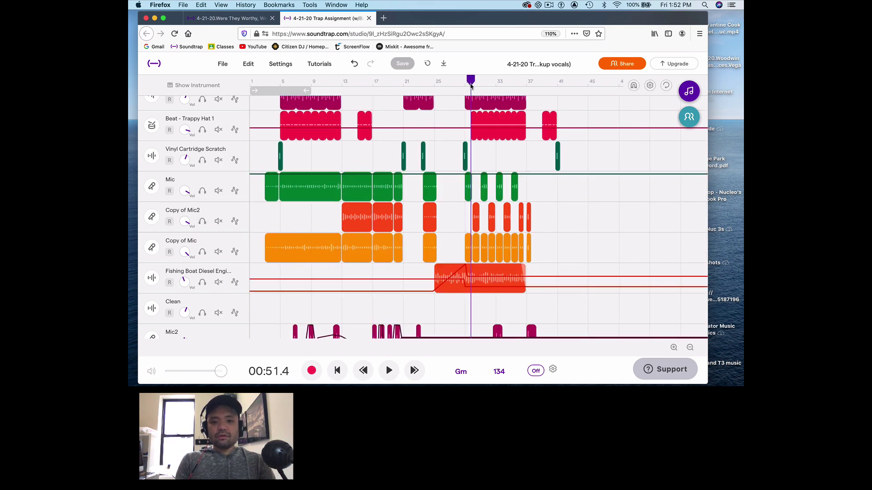
pyautogui.moveTo(468, 86); pyautogui.dragTo(464, 84)
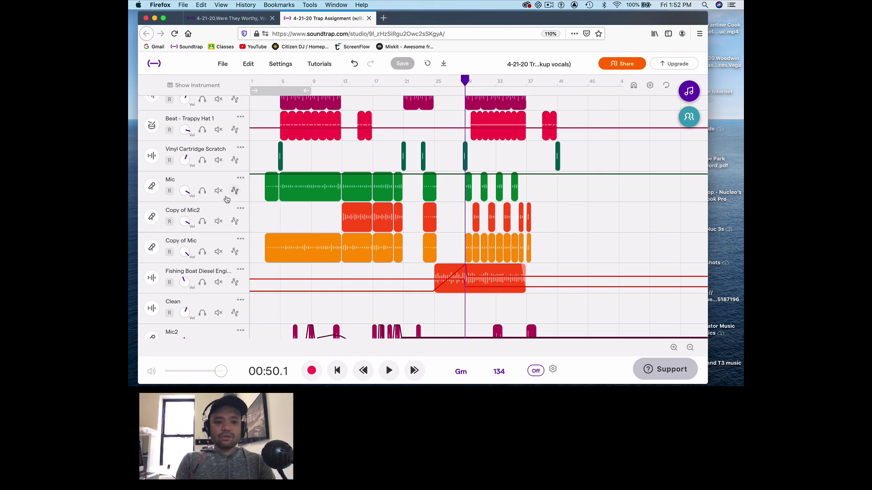
pyautogui.click(204, 194)
pyautogui.click(203, 222)
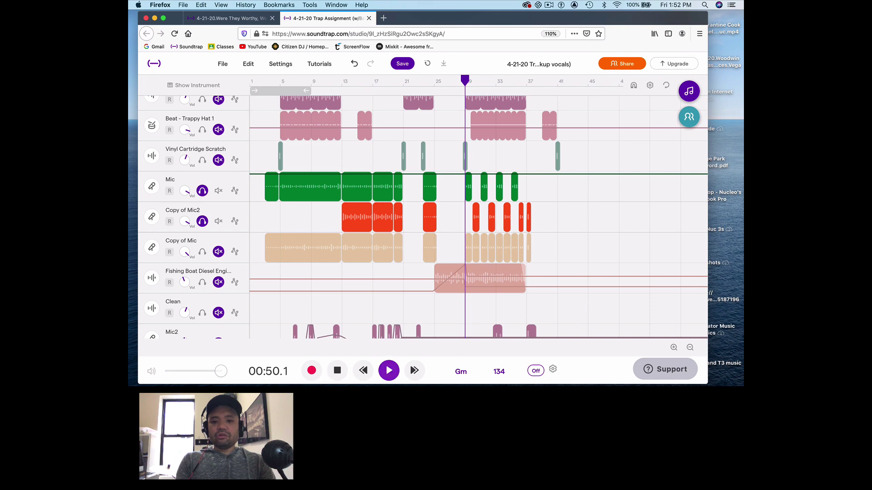
pyautogui.press('space')
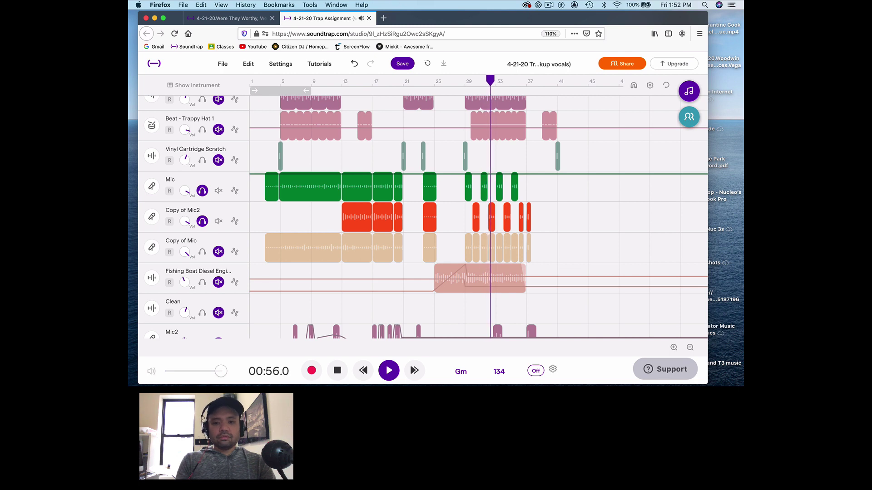
pyautogui.press('space')
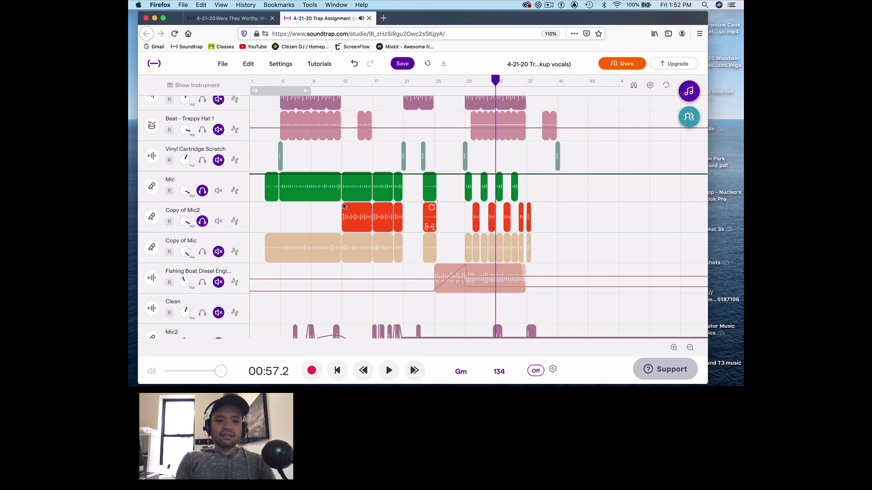
pyautogui.click(203, 193)
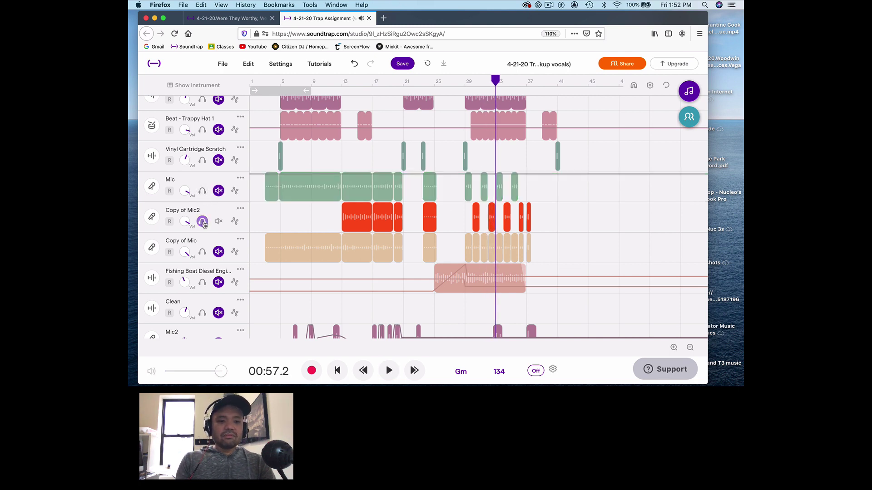
pyautogui.click(203, 223)
# - Switch to the 4-21-20.Were They Worthy project and examine the vocal regions on its Mic tracks along the timeline
pyautogui.click(260, 19)
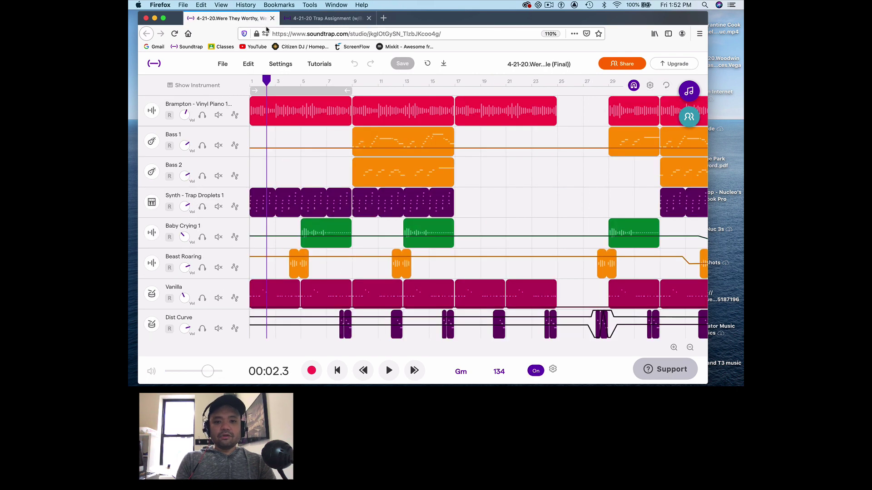
pyautogui.scroll(-5, 416, 273)
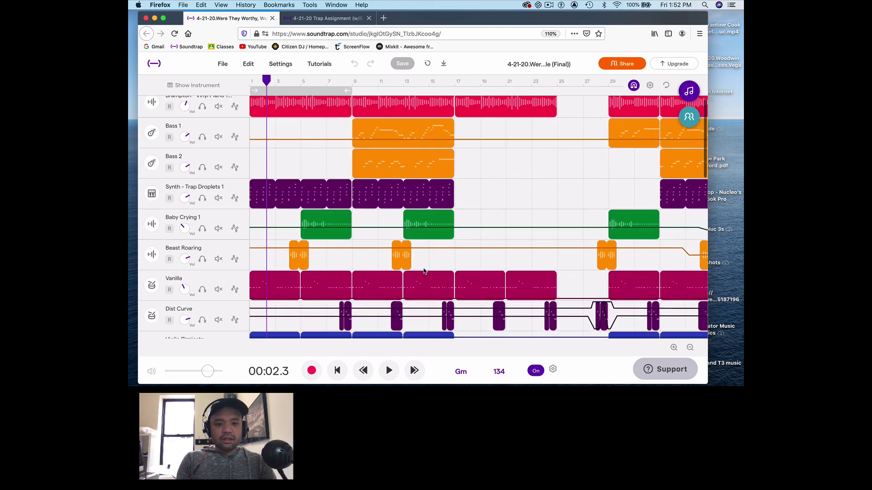
pyautogui.scroll(-1, 424, 271)
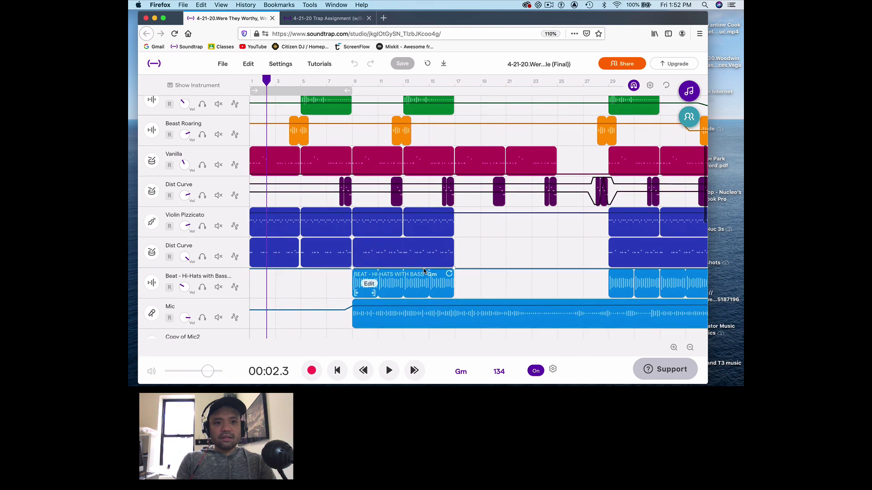
pyautogui.hscroll(10, 512, 264)
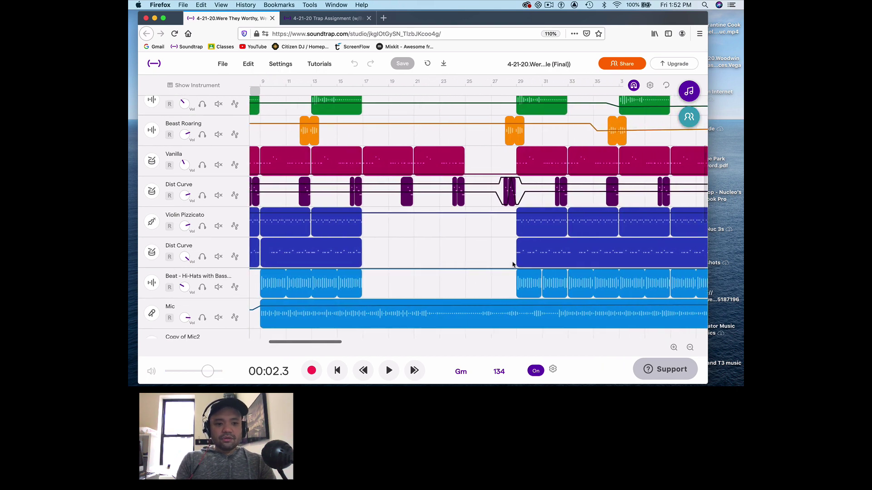
pyautogui.scroll(3, 512, 265)
pyautogui.scroll(-5, 512, 265)
pyautogui.scroll(-8, 512, 265)
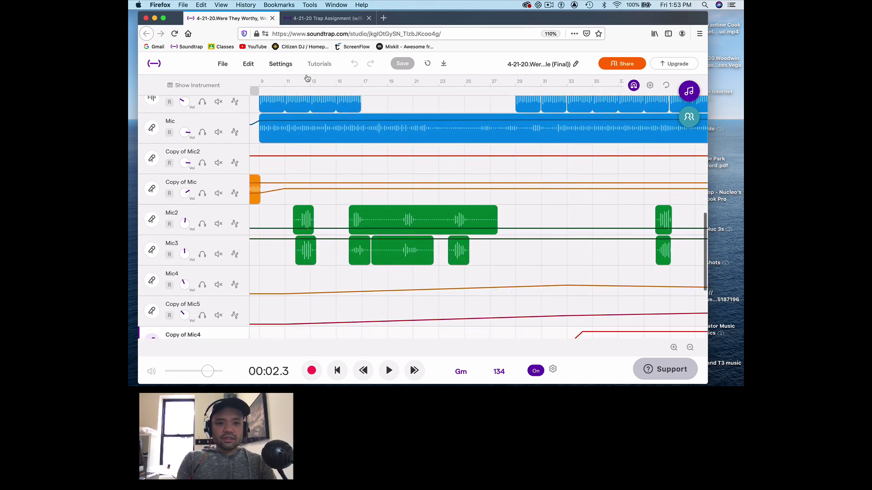
pyautogui.click(285, 82)
pyautogui.hscroll(-2, 454, 145)
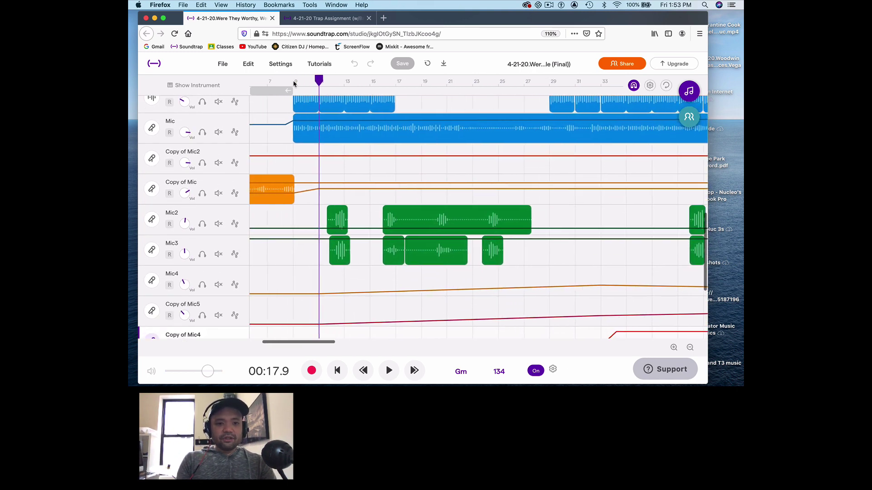
pyautogui.hscroll(3, 489, 151)
pyautogui.hscroll(10, 489, 151)
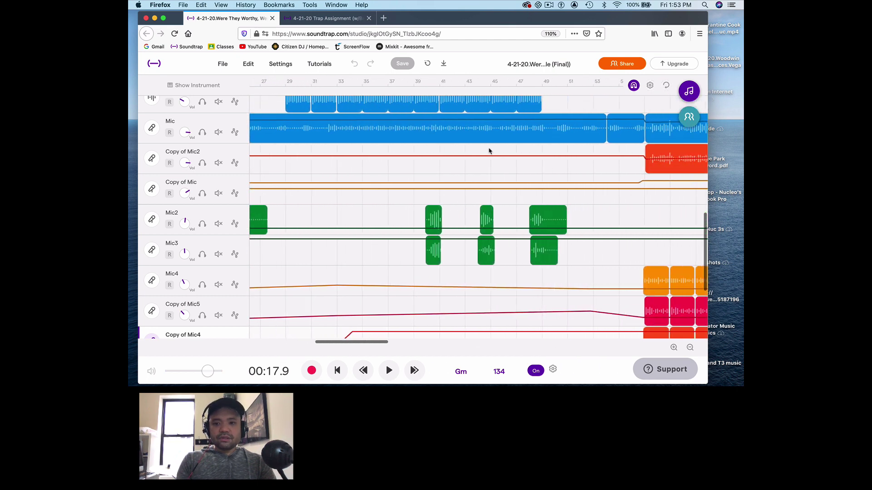
pyautogui.scroll(-2, 489, 150)
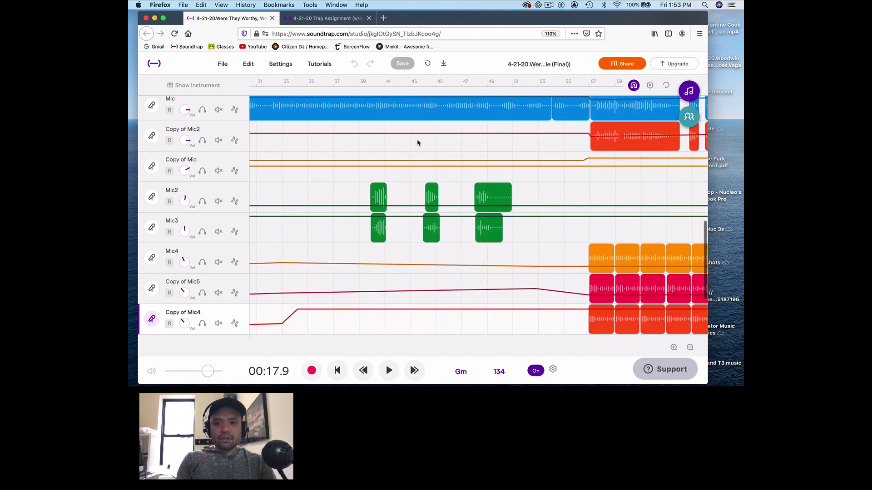
pyautogui.scroll(1, 418, 143)
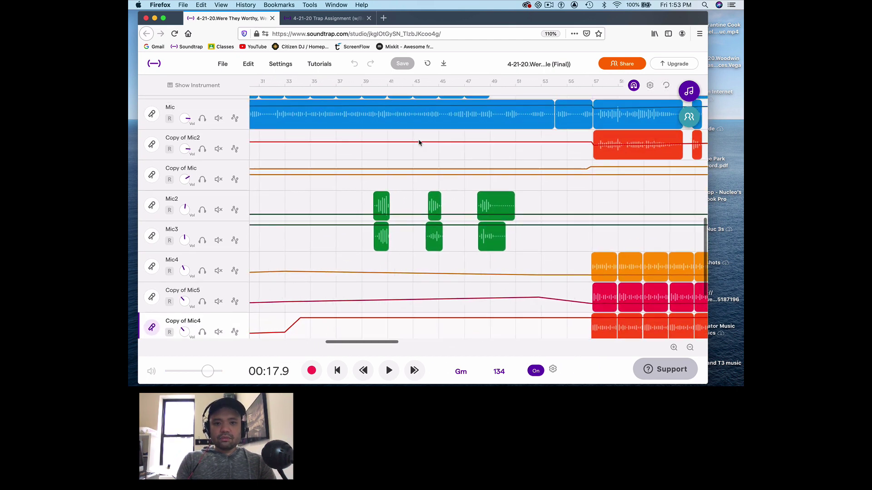
# - Solo the Mic2 and Mic3 background vocals and play their pair of regions from bar 39
pyautogui.click(369, 82)
pyautogui.click(202, 211)
pyautogui.click(202, 242)
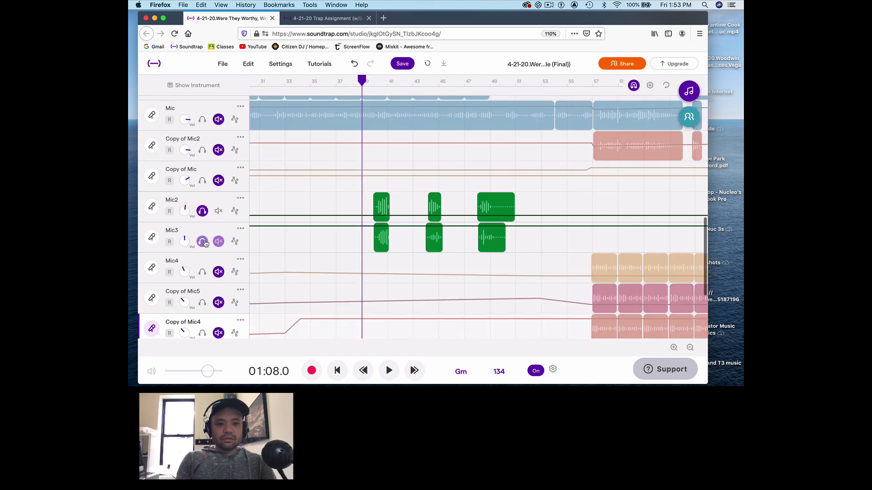
pyautogui.press('space')
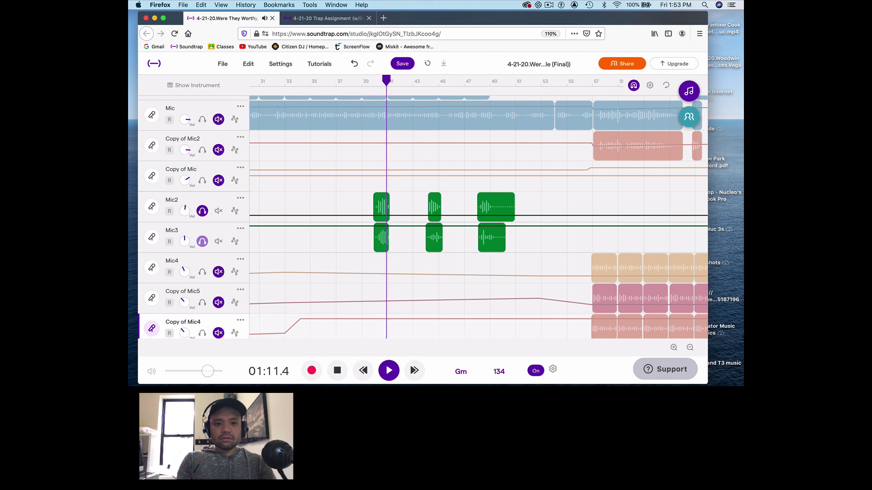
pyautogui.press('space')
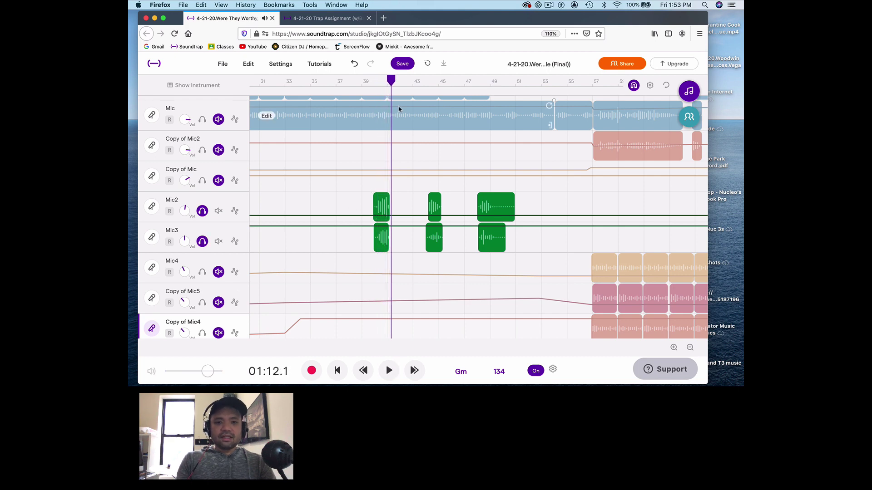
# - Play the next Mic2 and Mic3 region pair from bar 43, and turn both tracks' solos off
pyautogui.moveTo(391, 81); pyautogui.dragTo(420, 83)
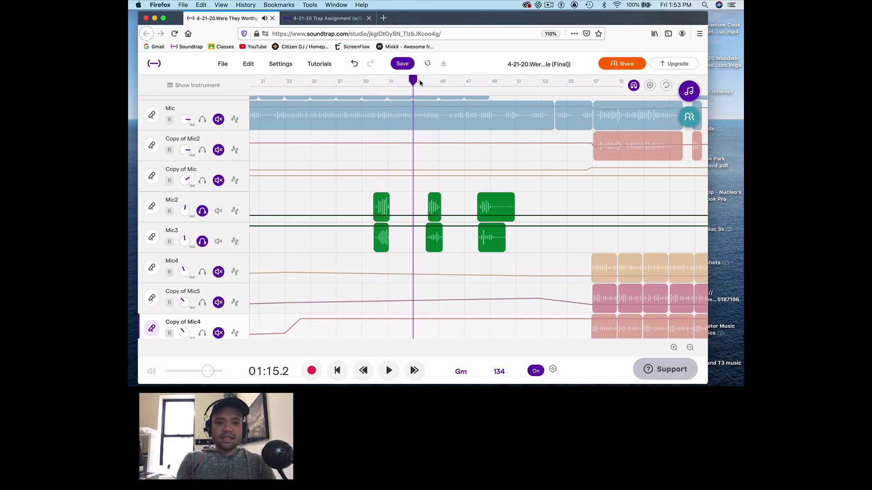
pyautogui.press('space')
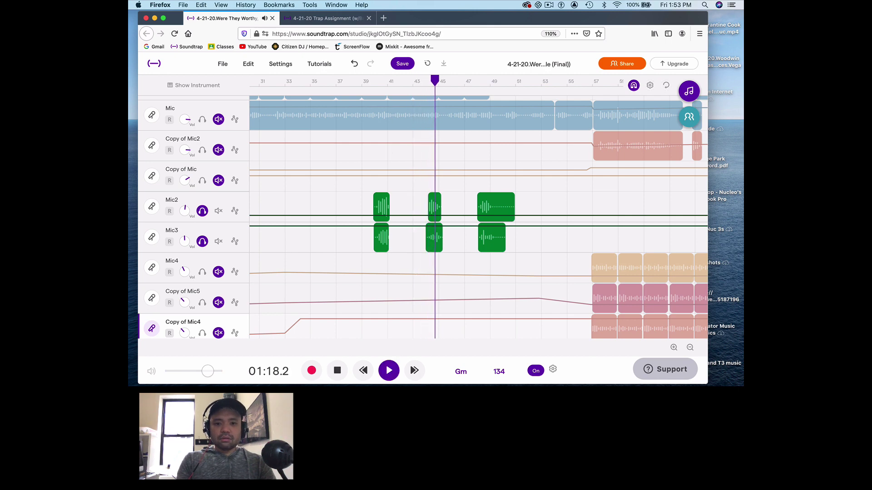
pyautogui.press('space')
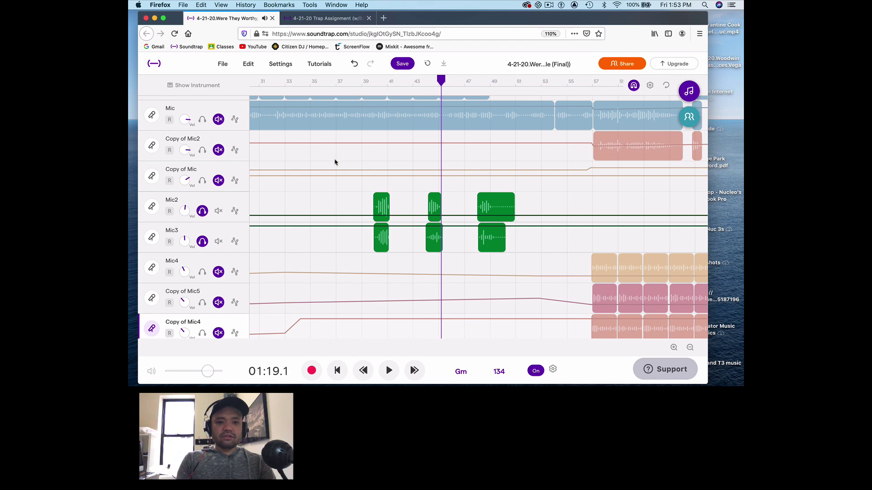
pyautogui.click(202, 212)
pyautogui.click(202, 241)
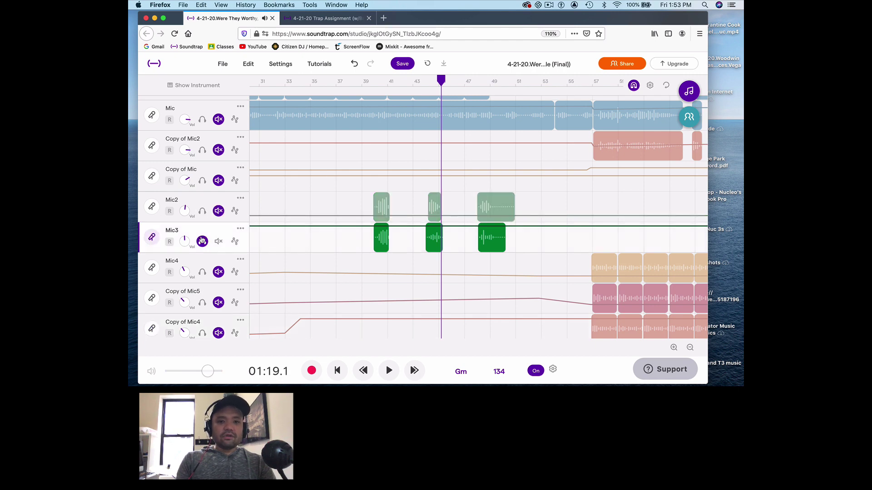
# - Turn off the Mic3 solo, solo the Mic lead vocal, and play it from bar 39
pyautogui.moveTo(441, 81); pyautogui.dragTo(372, 90)
pyautogui.click(203, 242)
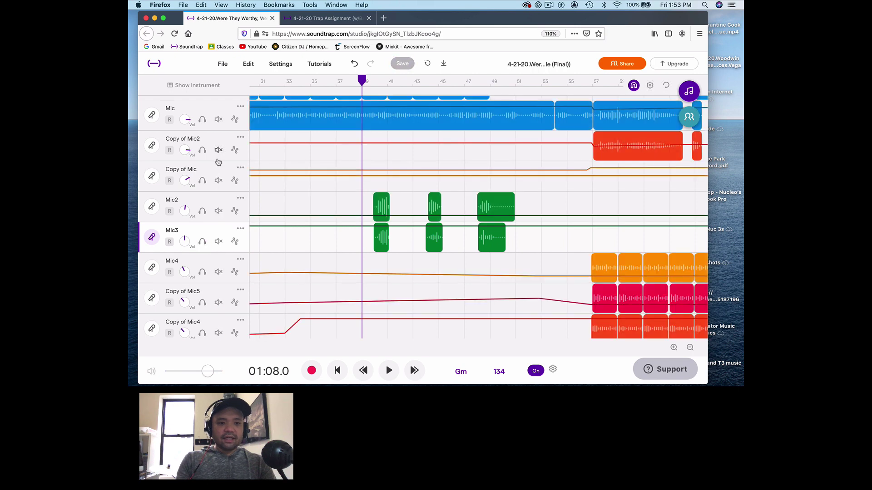
pyautogui.click(203, 150)
pyautogui.click(202, 150)
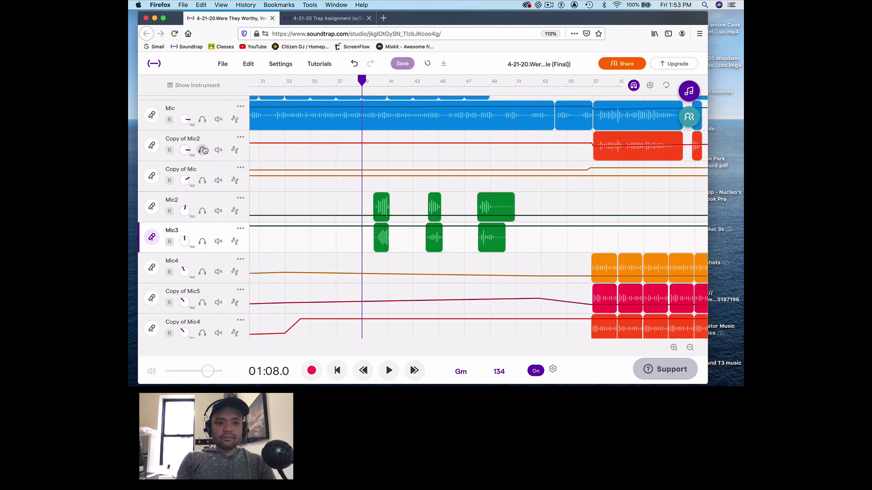
pyautogui.click(203, 120)
pyautogui.press('space')
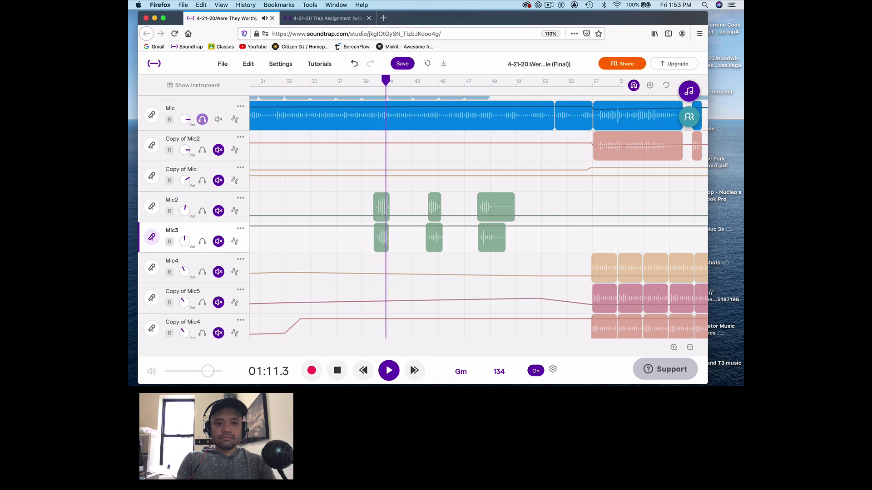
pyautogui.press('space')
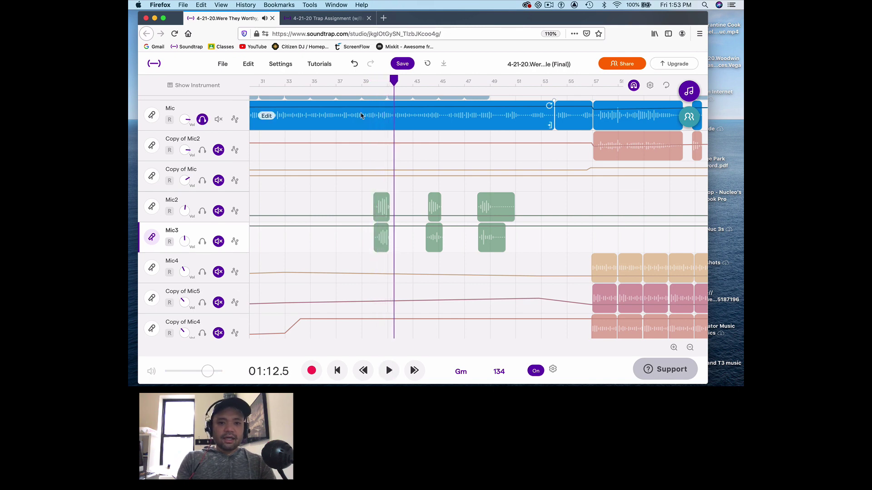
# - Solo Mic2 and Mic3 along with Mic, and play the layered lead and background vocals from just after bar 39
pyautogui.click(394, 87)
pyautogui.click(376, 87)
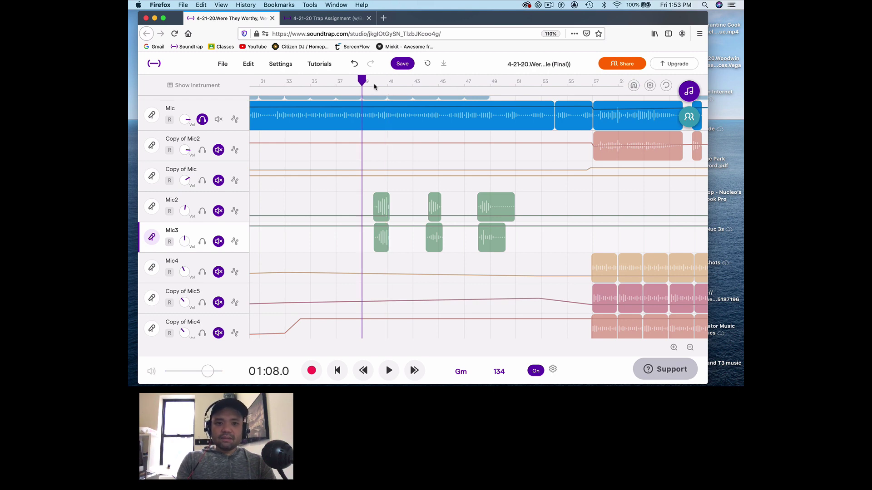
pyautogui.moveTo(362, 84); pyautogui.dragTo(370, 84)
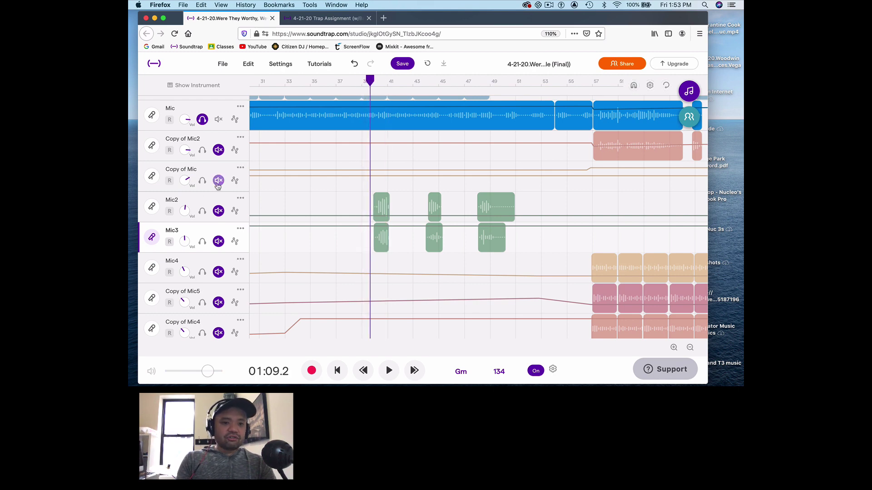
pyautogui.click(202, 211)
pyautogui.click(202, 242)
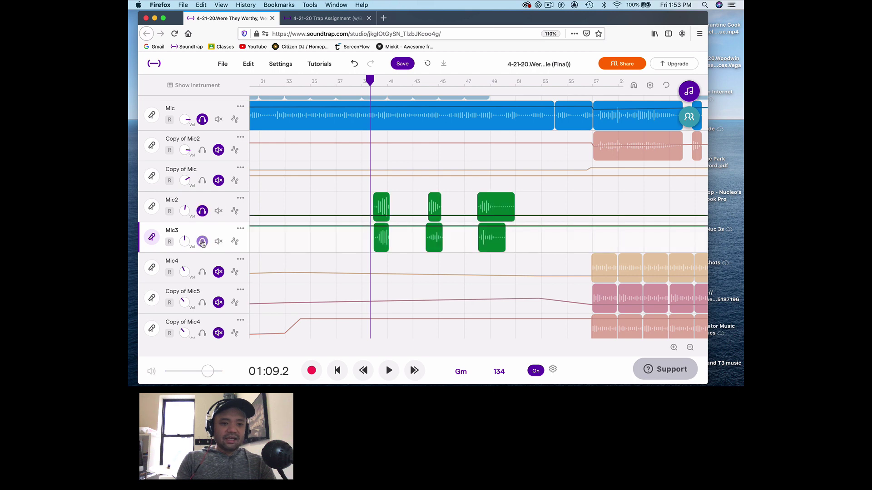
pyautogui.press('space')
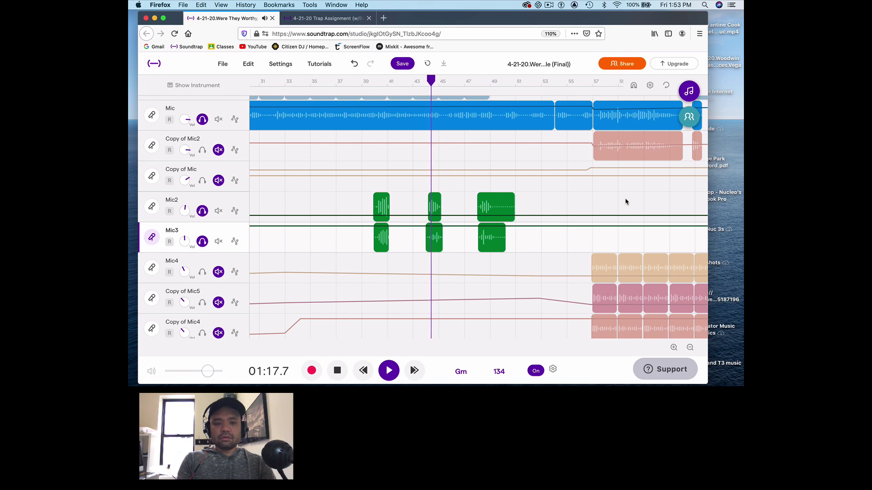
pyautogui.press('space')
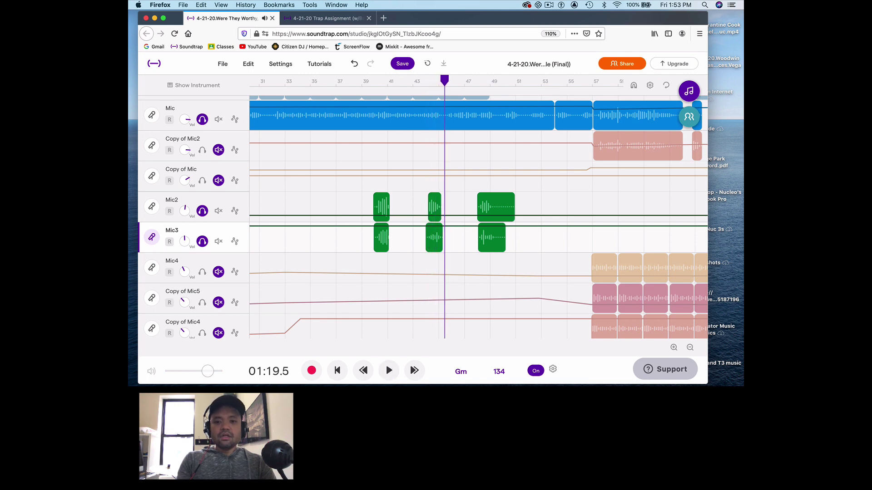
# - Turn off the solos on the Mic, Mic2 and Mic3 tracks
pyautogui.hscroll(5, 625, 201)
pyautogui.hscroll(15, 478, 218)
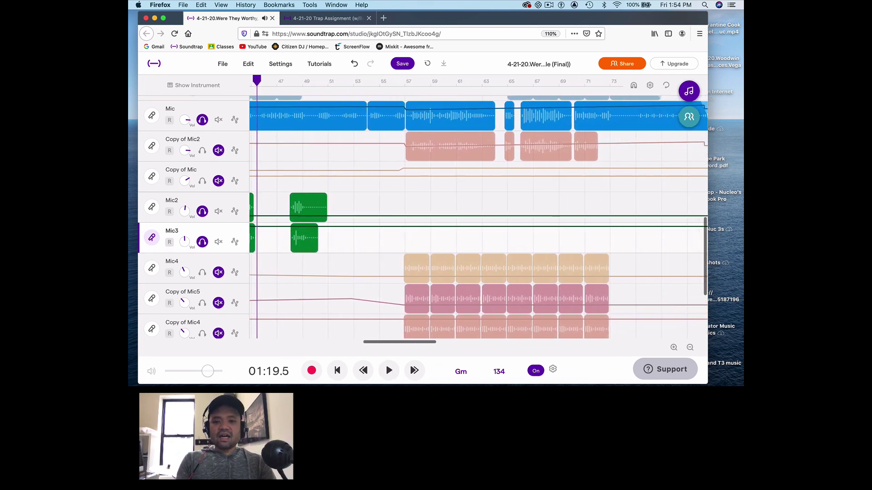
pyautogui.scroll(5, 478, 217)
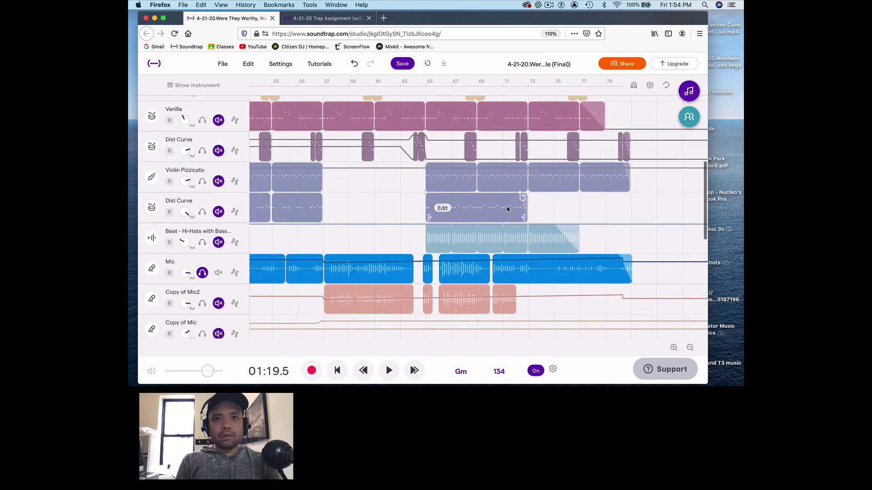
pyautogui.click(203, 272)
pyautogui.scroll(-5, 214, 279)
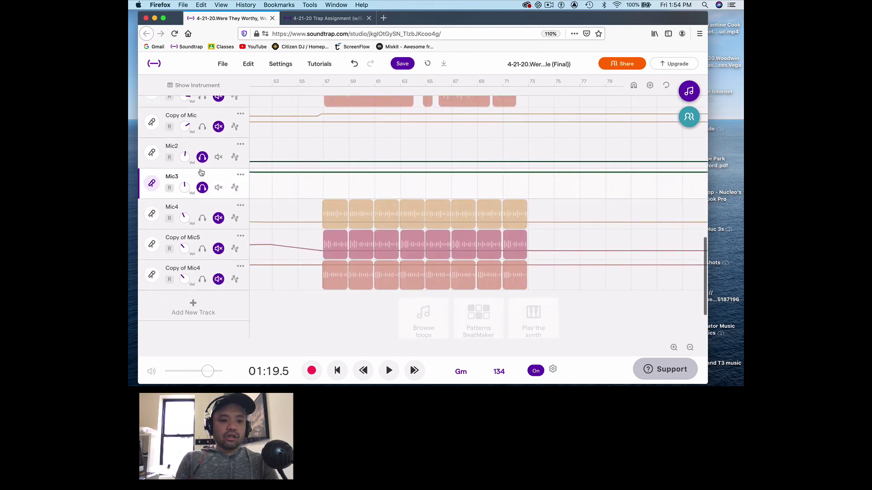
pyautogui.click(202, 157)
pyautogui.click(202, 188)
# - Examine the layered vocal regions on the Mic tracks between bars 57 and 73
pyautogui.scroll(4, 470, 177)
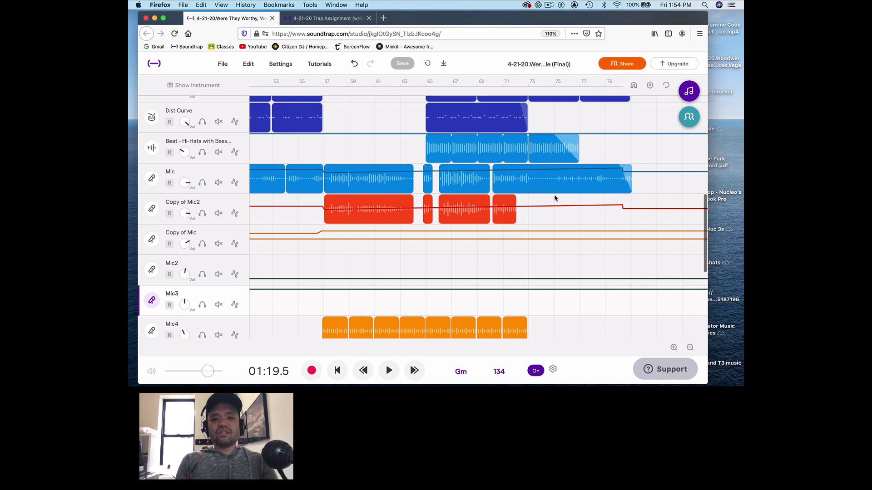
pyautogui.scroll(-5, 554, 198)
pyautogui.hscroll(-1, 555, 198)
pyautogui.scroll(3, 555, 198)
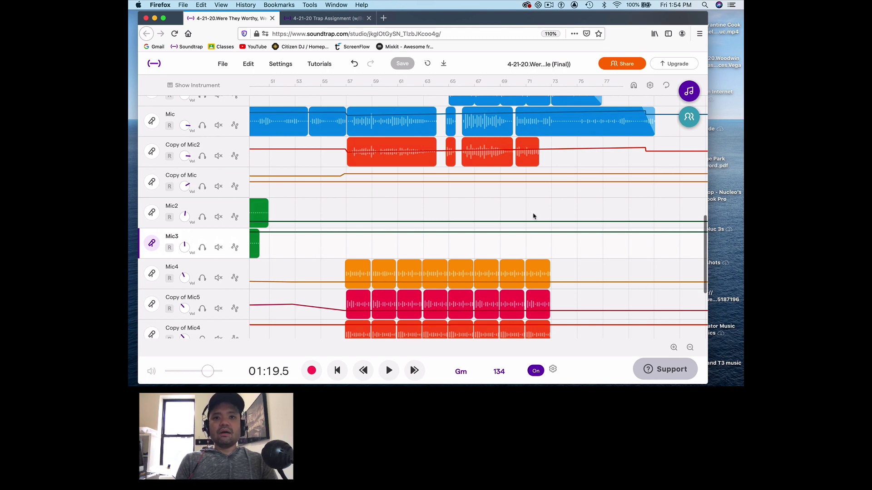
# - Solo the Dist Curve track below Violin Pizzicato, play the faded end of its region before bar 73, and turn the solo off
pyautogui.scroll(5, 528, 194)
pyautogui.hscroll(2, 528, 194)
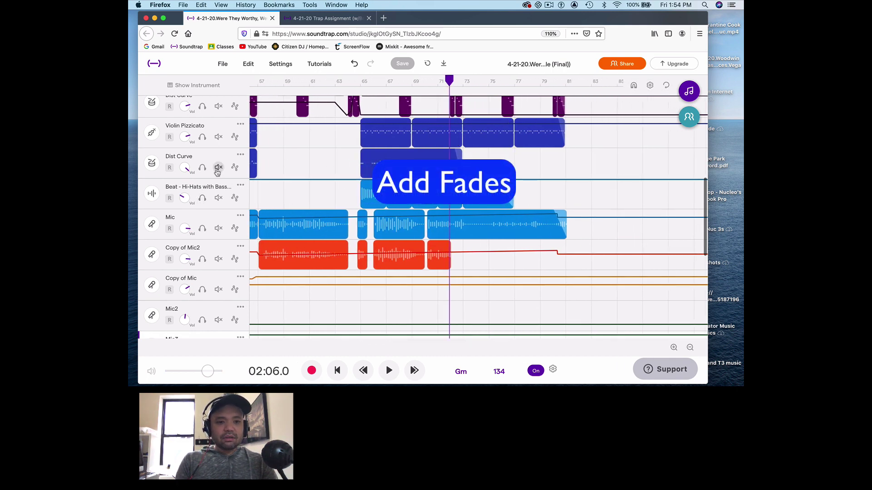
pyautogui.click(202, 168)
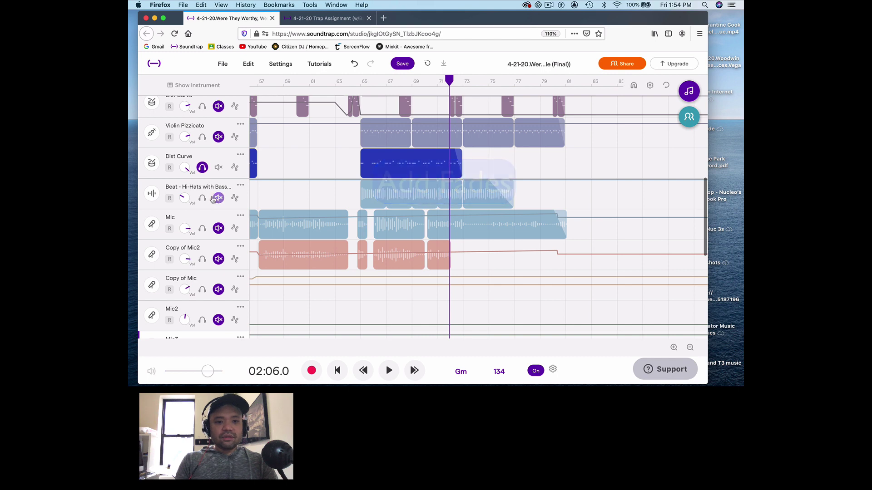
pyautogui.click(203, 199)
pyautogui.click(202, 198)
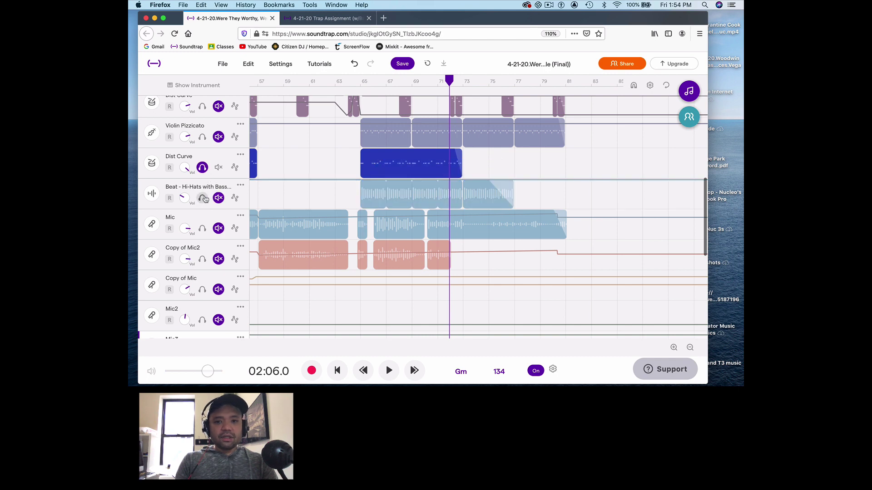
pyautogui.press('space')
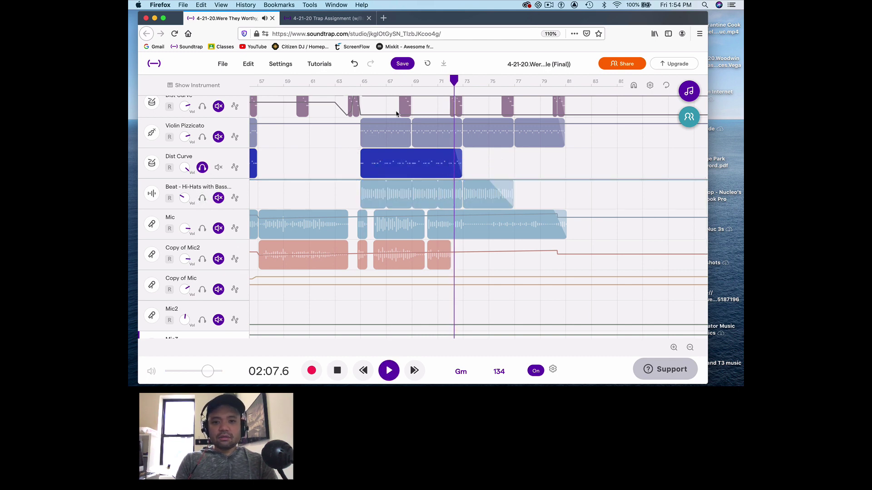
pyautogui.press('space')
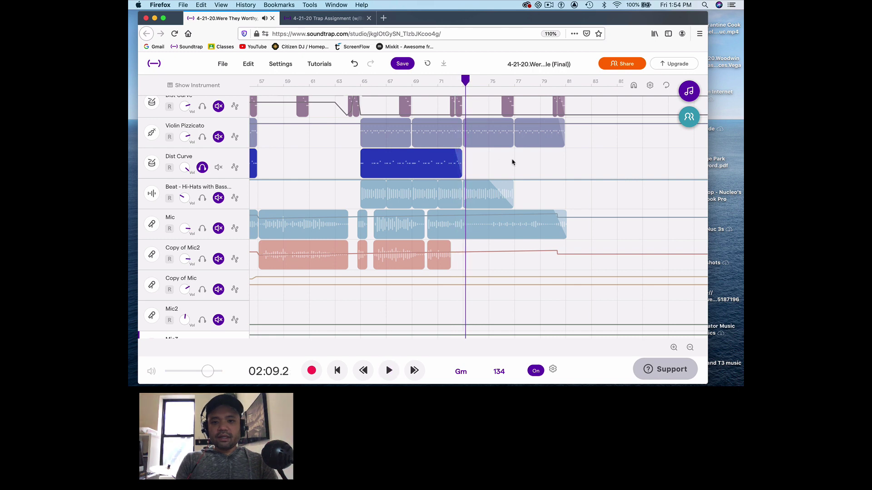
pyautogui.scroll(1, 512, 161)
pyautogui.scroll(2, 511, 162)
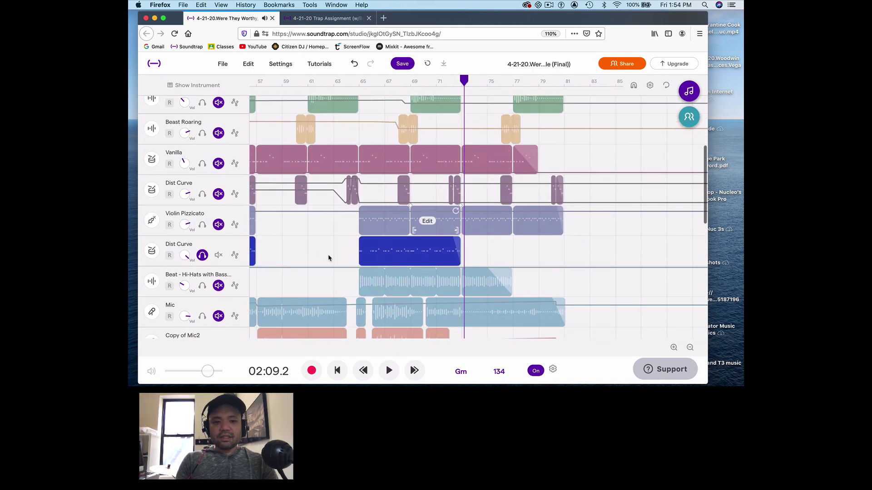
pyautogui.click(204, 256)
# - Solo the Brampton - Vinyl Piano track and play the fade-out of its last region from shortly after bar 77
pyautogui.scroll(4, 207, 257)
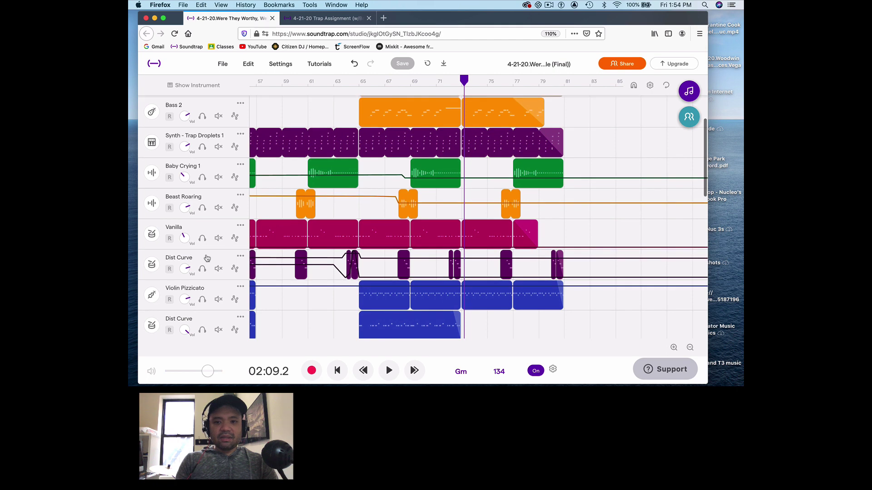
pyautogui.scroll(1, 207, 257)
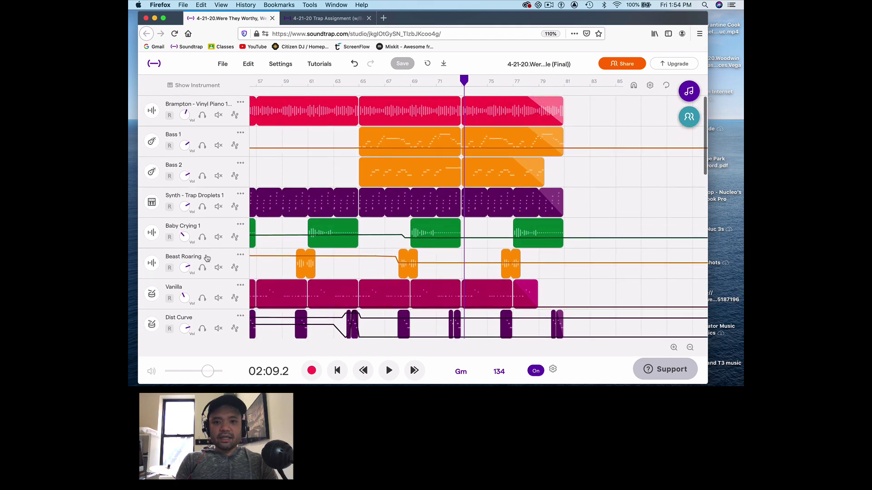
pyautogui.click(202, 114)
pyautogui.moveTo(463, 81); pyautogui.dragTo(523, 80)
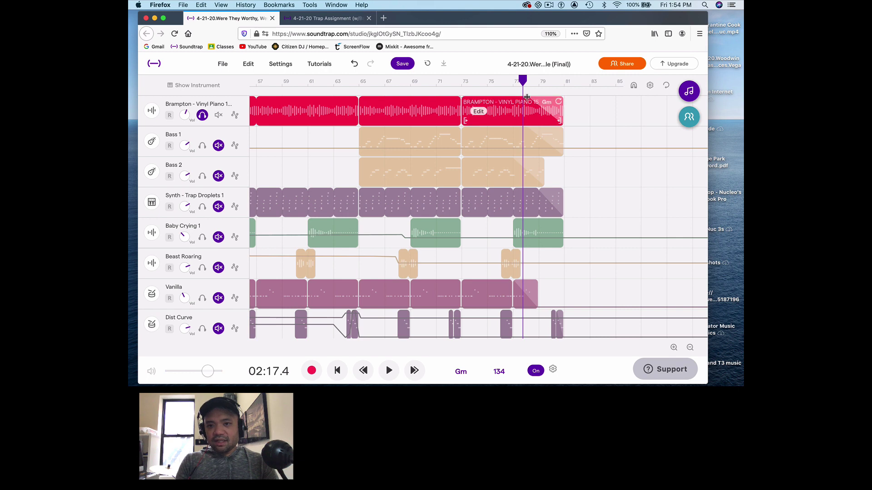
pyautogui.press('space')
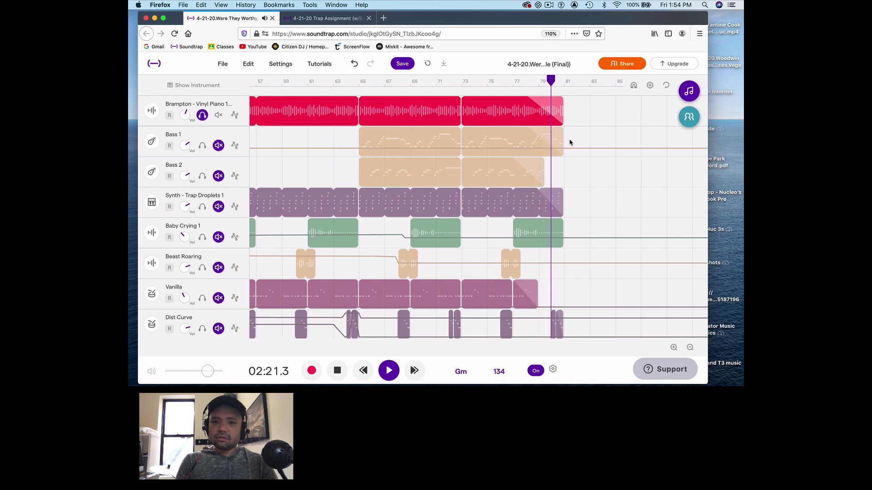
pyautogui.press('space')
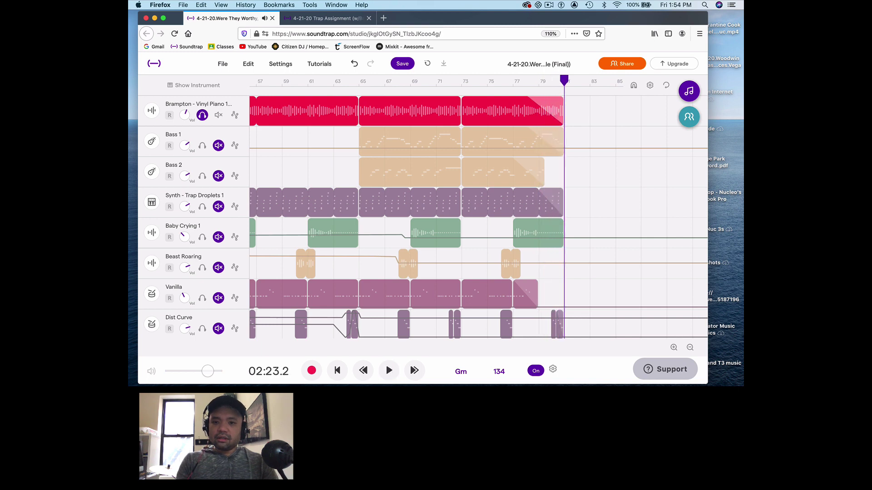
# - With the metronome off, replay the fade-out of the last Brampton - Vinyl Piano region, and turn the track's solo off
pyautogui.click(526, 96)
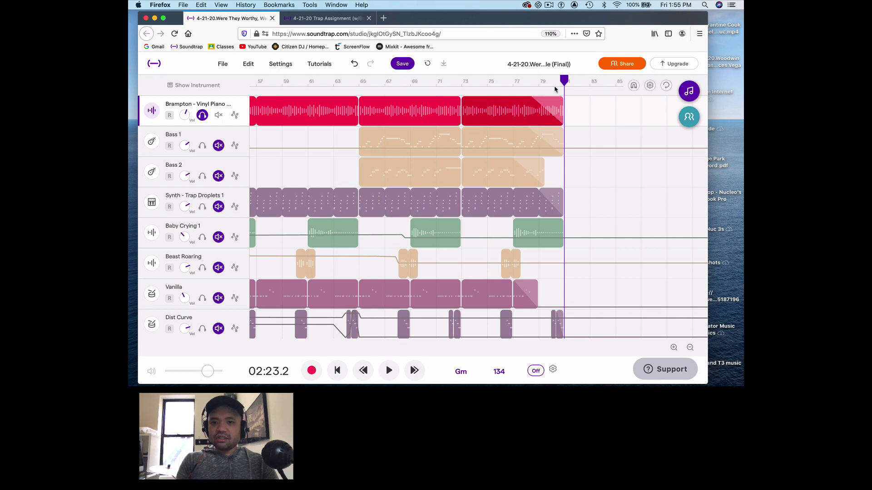
pyautogui.moveTo(564, 81); pyautogui.dragTo(529, 81)
pyautogui.press('space')
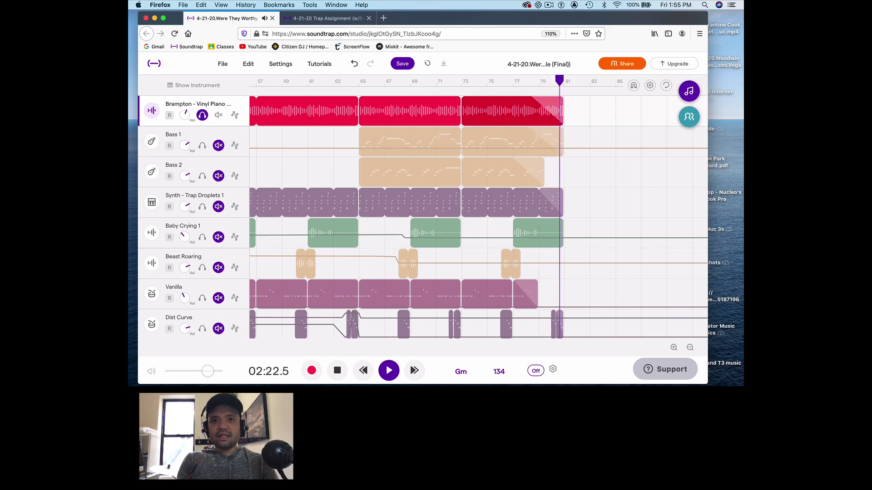
pyautogui.press('space')
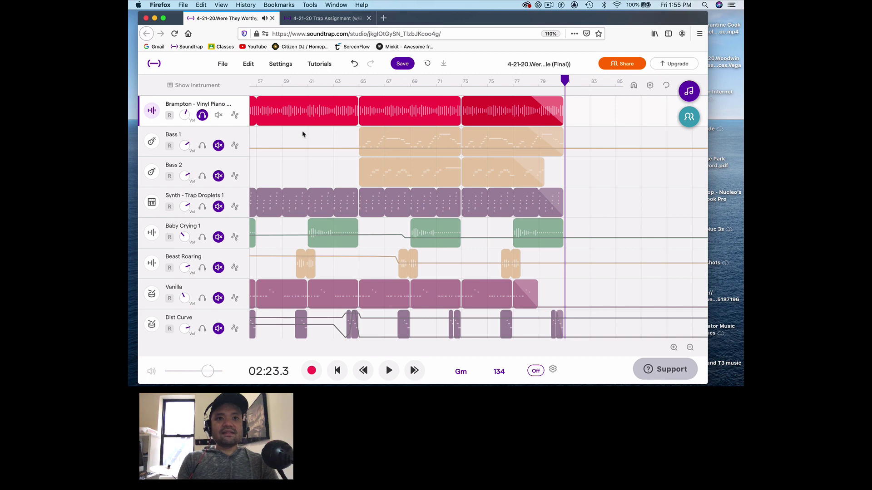
pyautogui.click(202, 115)
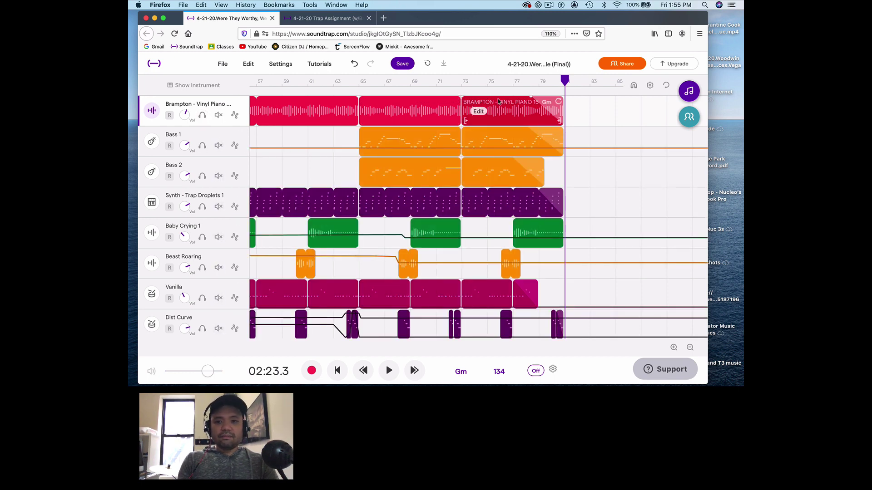
# - Play all tracks together from about bar 77 through the fade-outs at the song's end
pyautogui.click(516, 85)
pyautogui.scroll(-5, 569, 274)
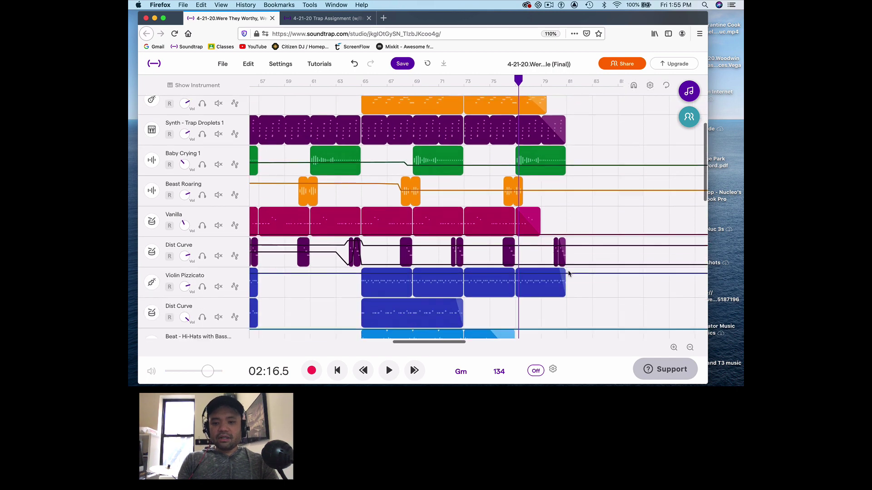
pyautogui.scroll(5, 569, 274)
pyautogui.press('space')
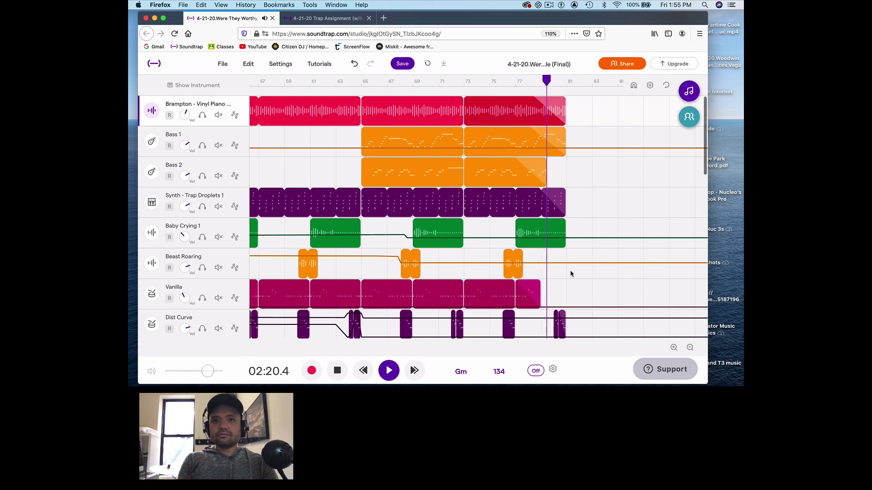
pyautogui.scroll(-1, 571, 273)
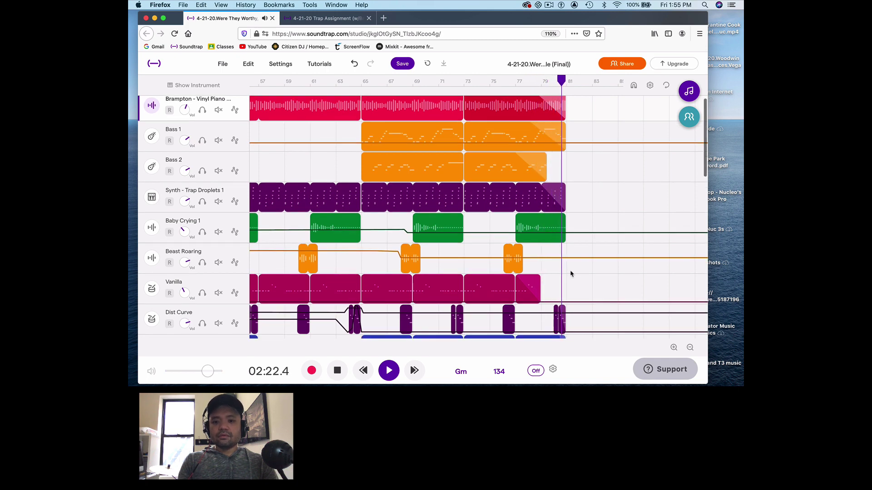
pyautogui.press('space')
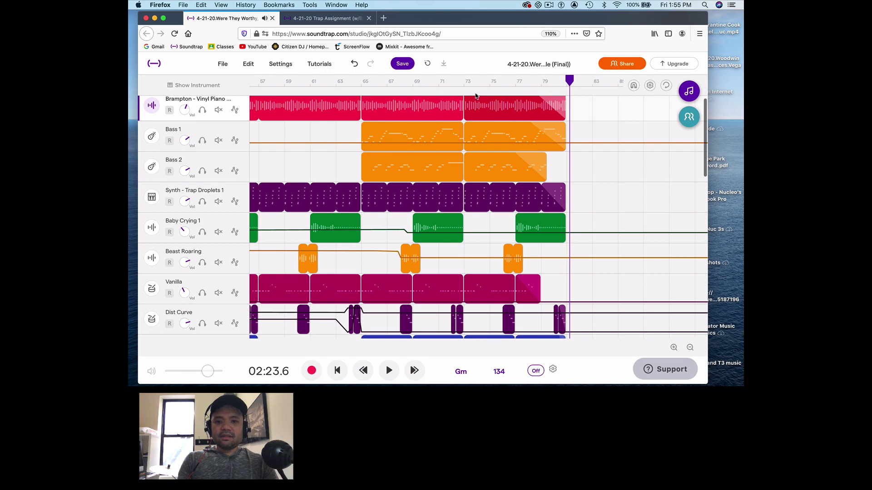
# - Play the full outro with all tracks from bar 73 to the end of the song
pyautogui.click(466, 80)
pyautogui.press('space')
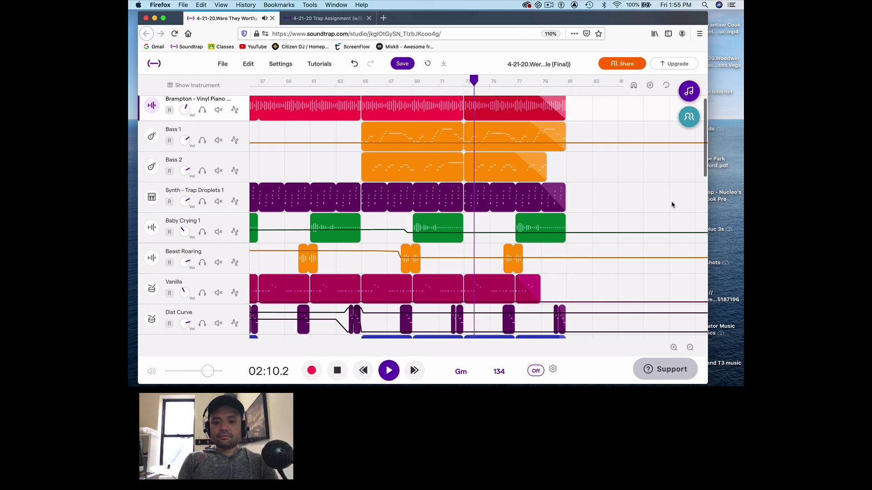
pyautogui.scroll(-2, 674, 204)
pyautogui.scroll(1, 676, 205)
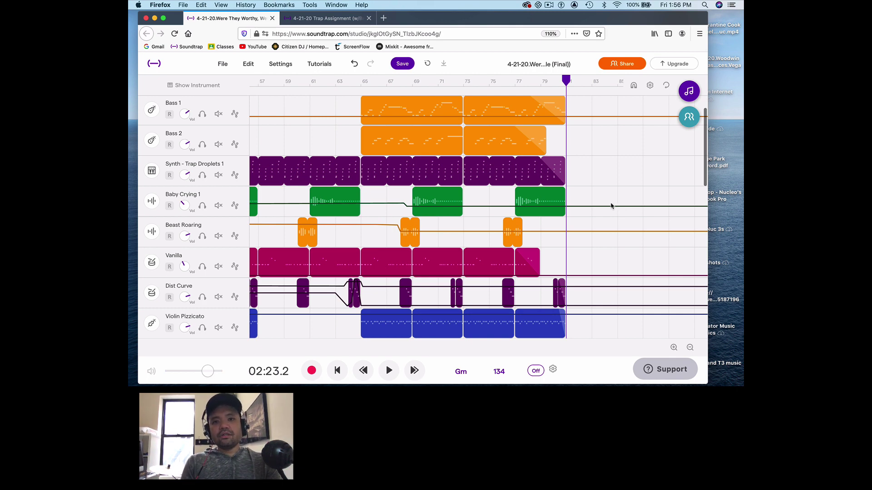
# - Play all tracks from the start of the song to about bar 5
pyautogui.hscroll(-10, 556, 170)
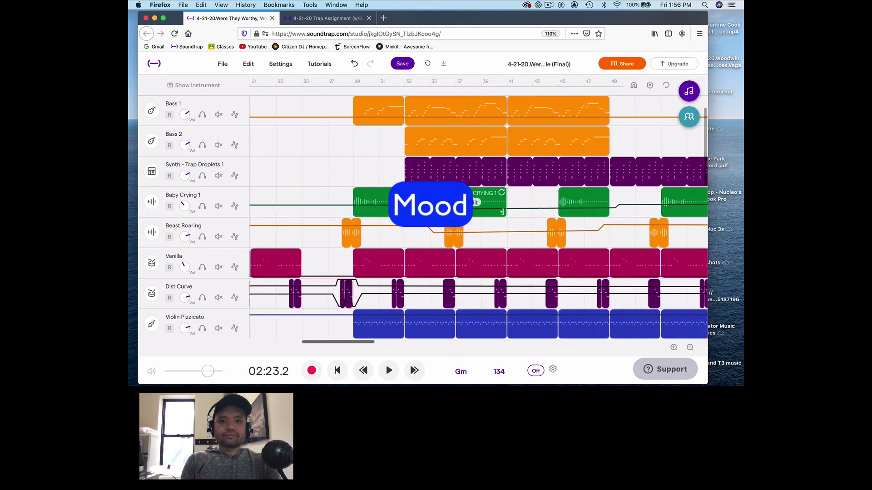
pyautogui.hscroll(-7, 478, 211)
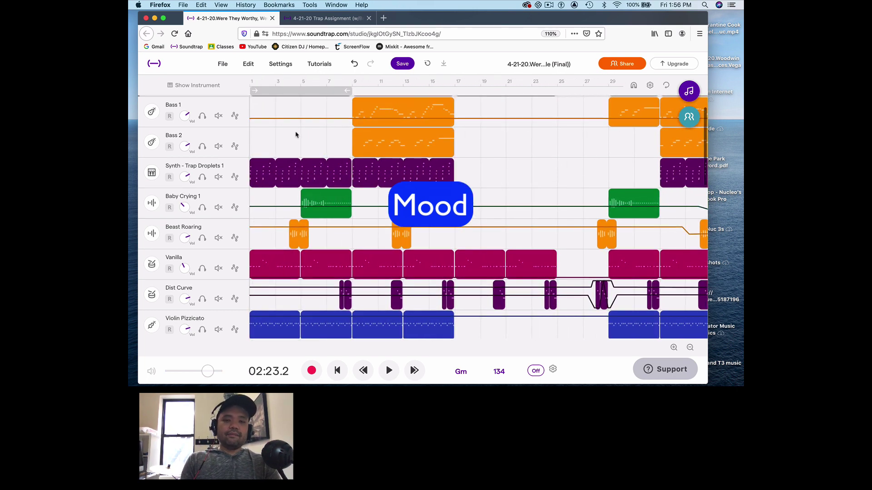
pyautogui.click(249, 82)
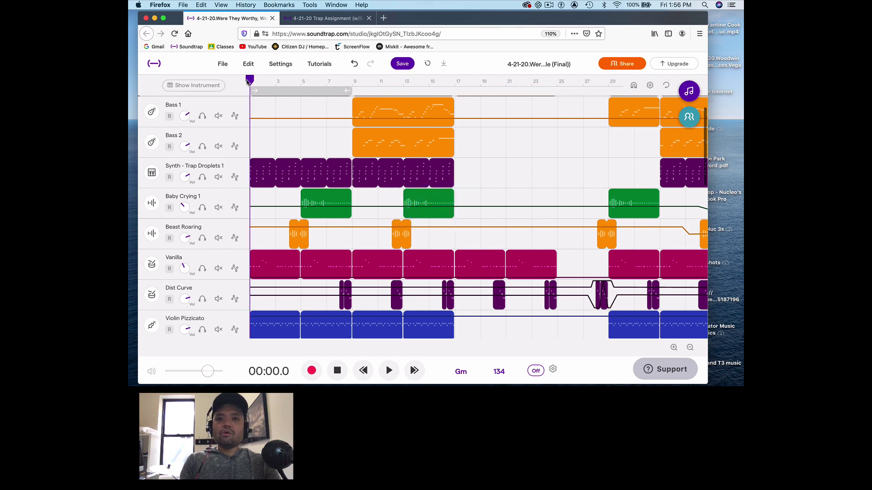
pyautogui.press('space')
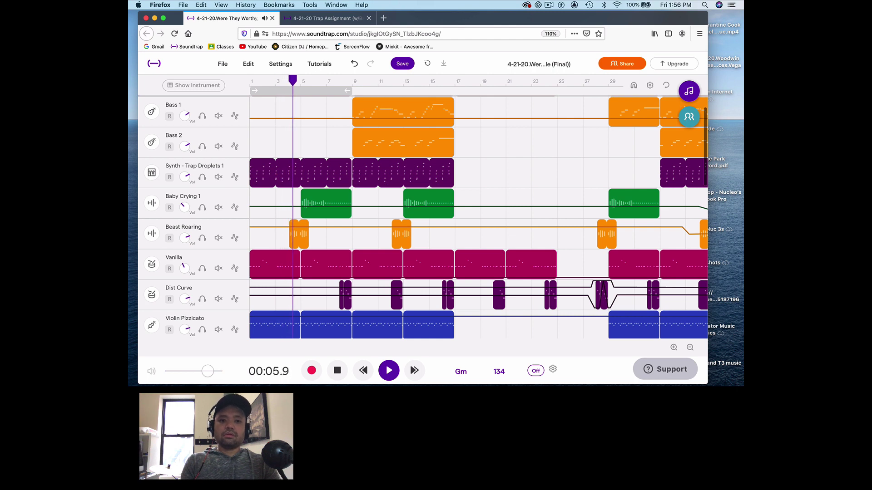
pyautogui.press('space')
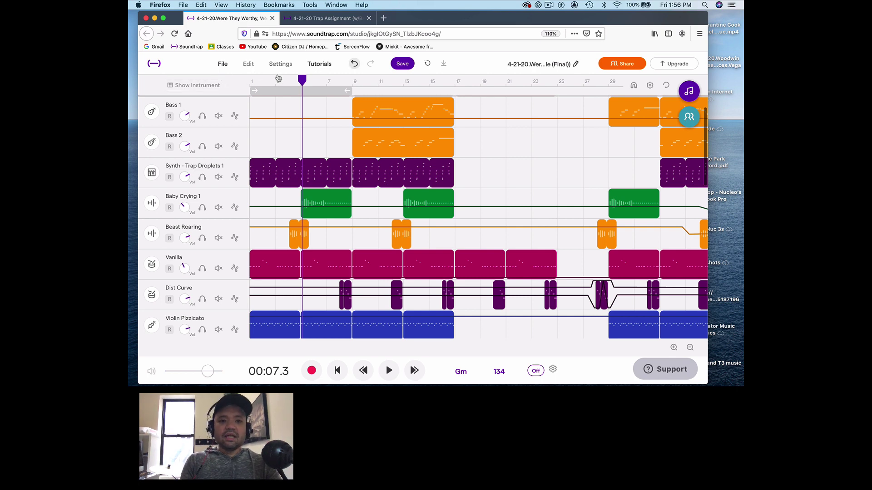
# - Return to bar 1 and replay the song's four-bar opening
pyautogui.moveTo(302, 81); pyautogui.dragTo(250, 85)
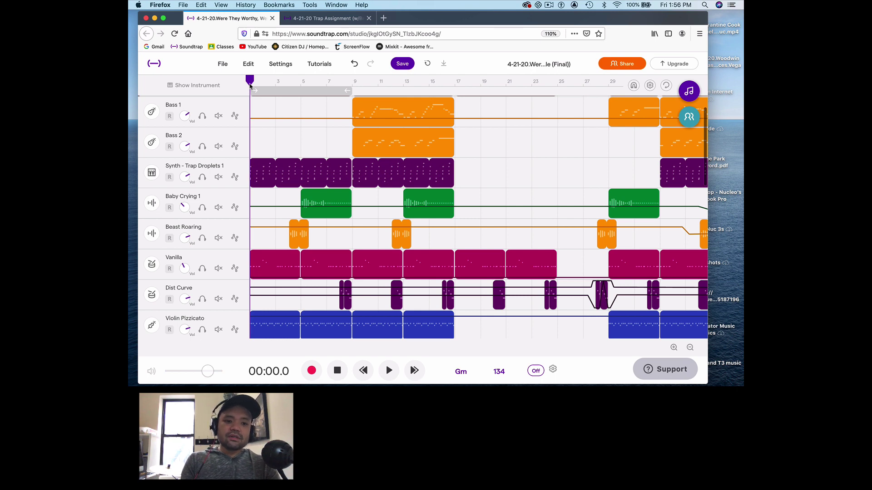
pyautogui.press('space')
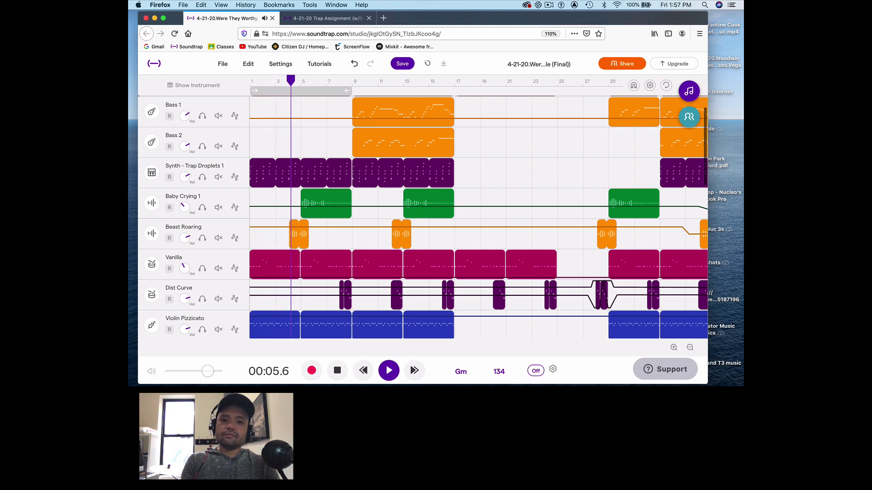
pyautogui.press('space')
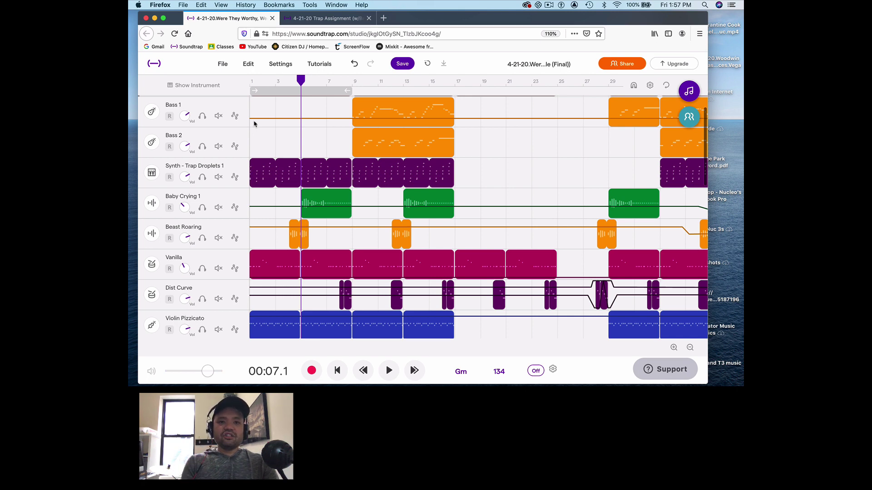
# - Switch to the 4-21-20 Trap Assignment project, return its playhead to the start, and look over the tracks
pyautogui.click(324, 21)
pyautogui.scroll(5, 320, 156)
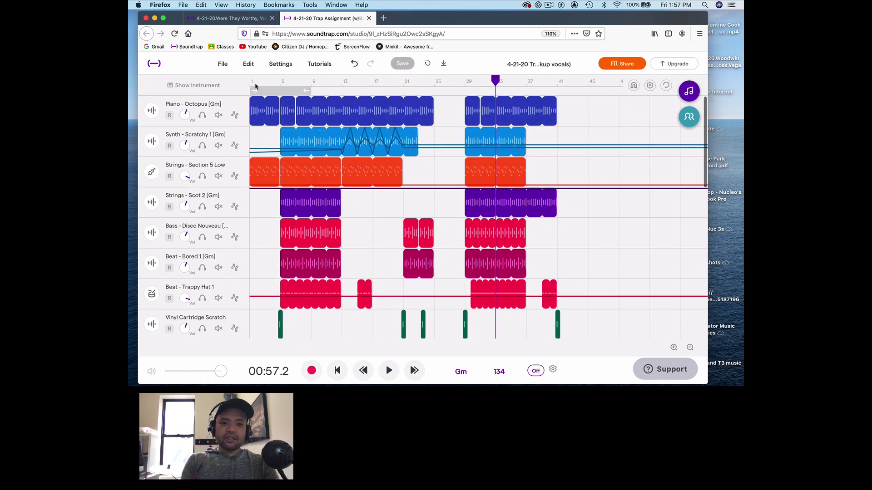
pyautogui.moveTo(268, 84); pyautogui.dragTo(248, 84)
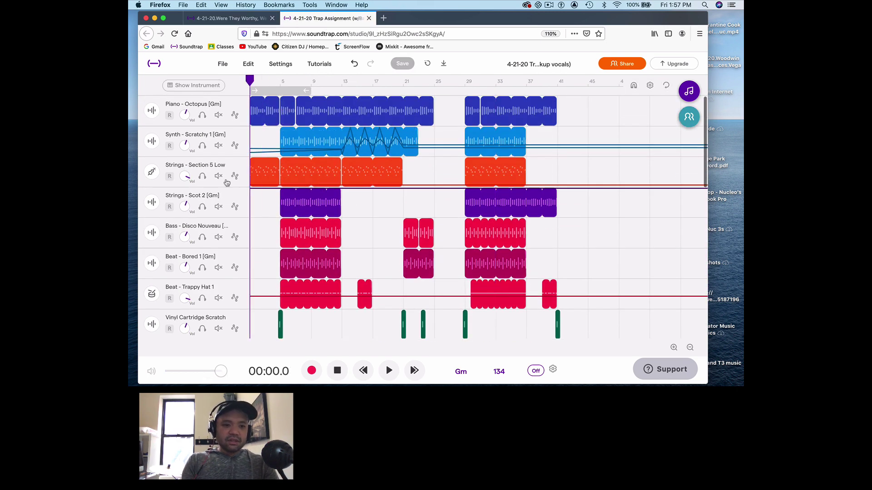
pyautogui.scroll(-5, 247, 278)
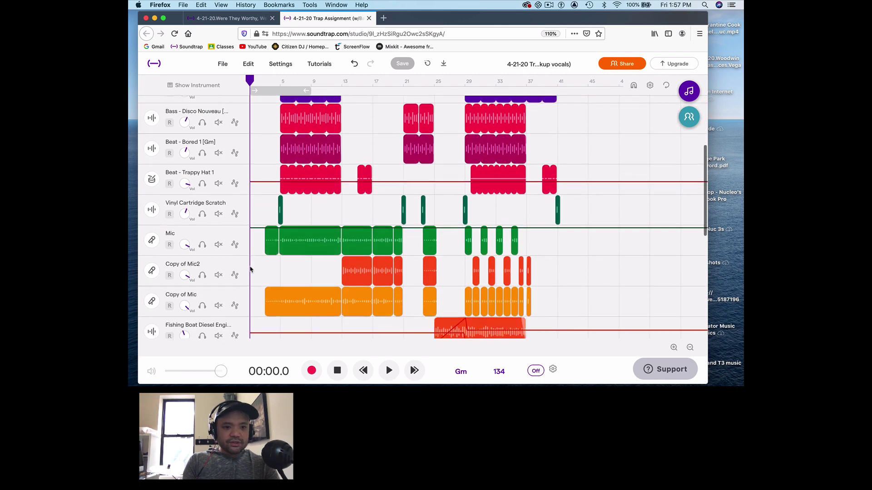
pyautogui.scroll(4, 250, 270)
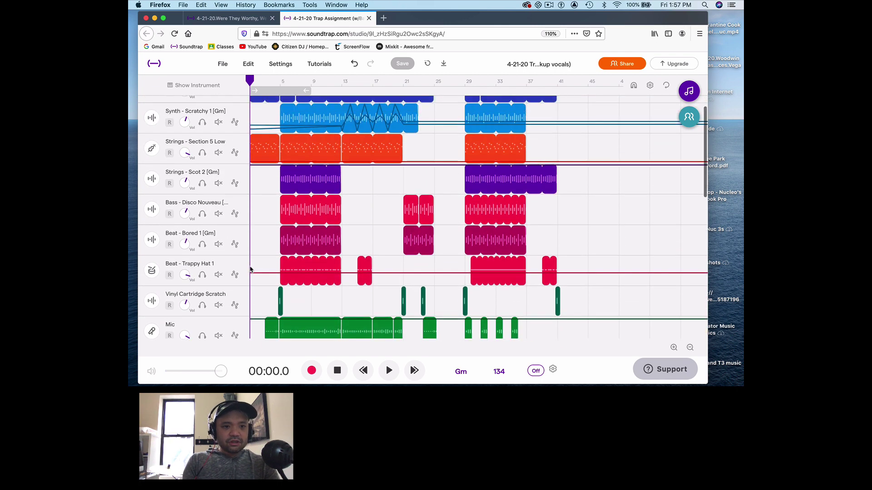
pyautogui.scroll(2, 250, 270)
# - Solo the Synth - Scratchy 1 track, play it from bar 5, and turn the solo off
pyautogui.click(282, 81)
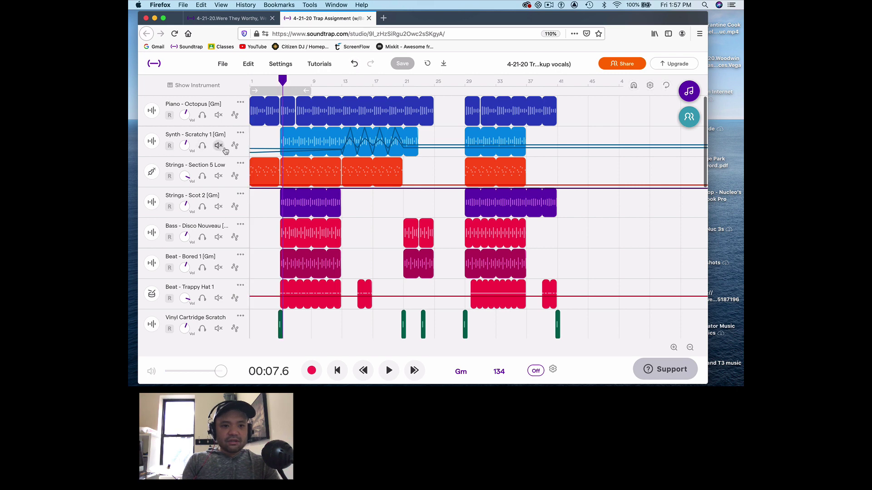
pyautogui.click(202, 146)
pyautogui.press('space')
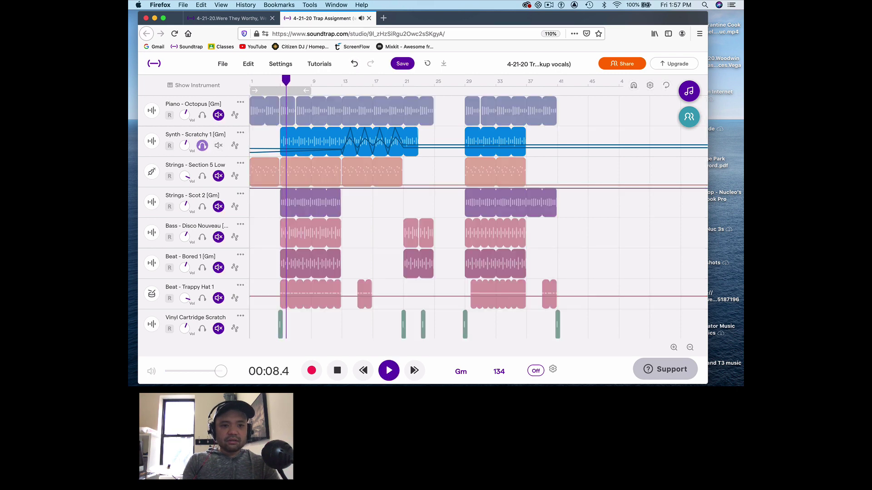
pyautogui.click(203, 146)
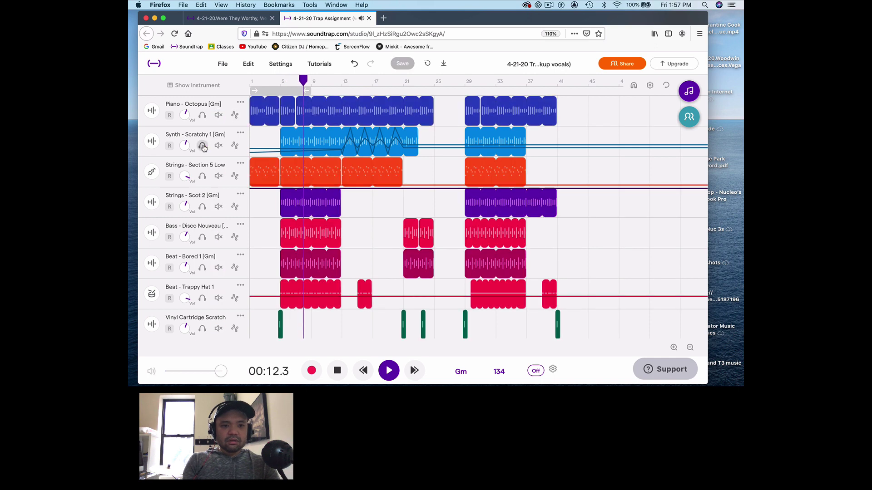
pyautogui.press('space')
# - Solo the Beat - Bored 1 track, play it from bar 5 to about bar 8, and turn the solo off
pyautogui.scroll(-3, 248, 226)
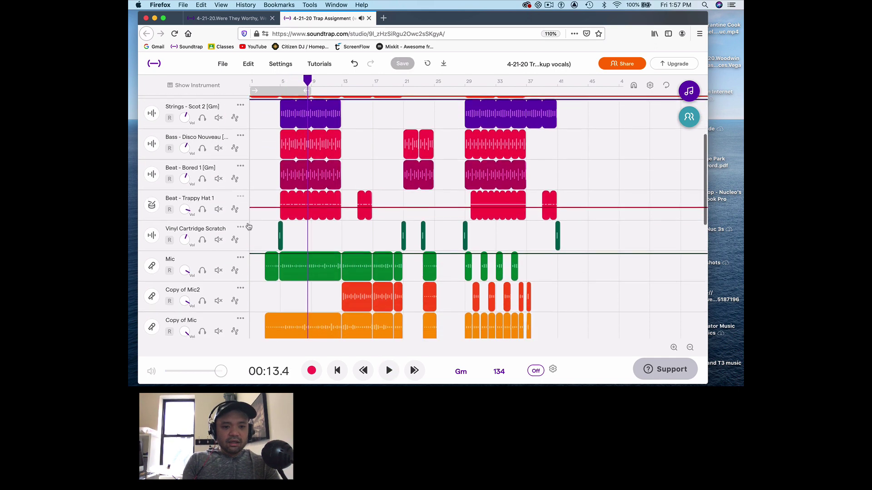
pyautogui.scroll(-2, 247, 227)
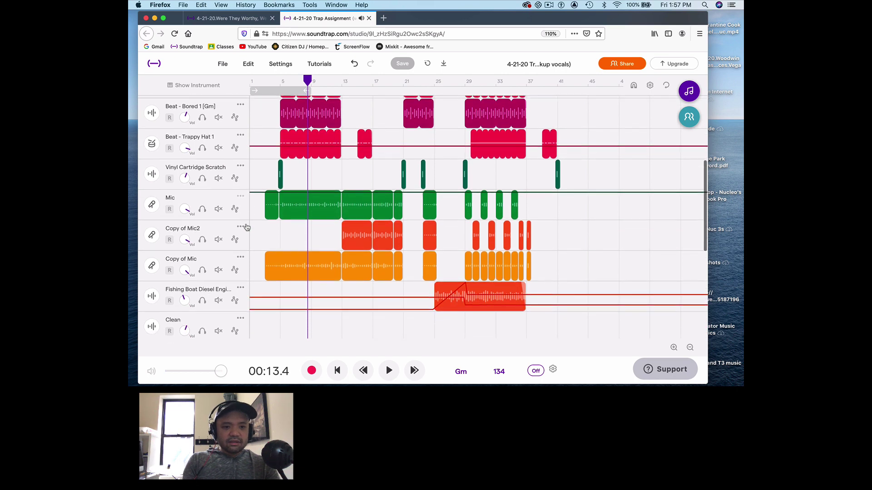
pyautogui.scroll(3, 247, 227)
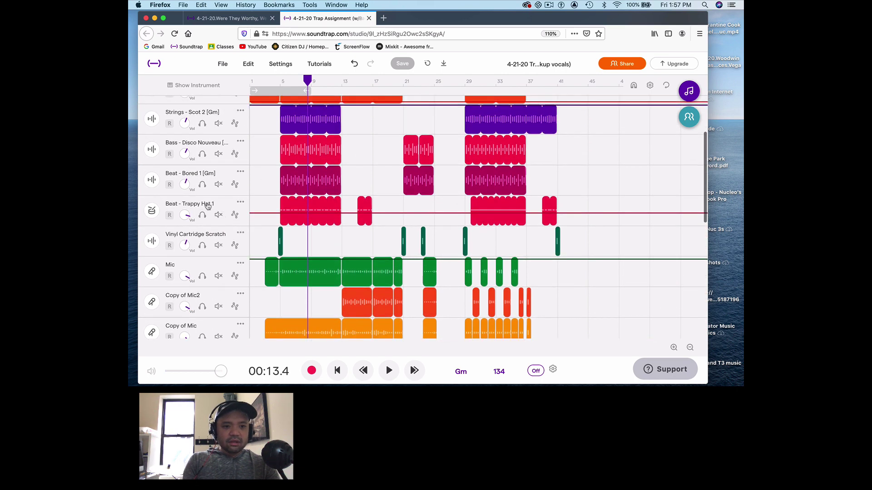
pyautogui.scroll(1, 205, 207)
pyautogui.click(202, 204)
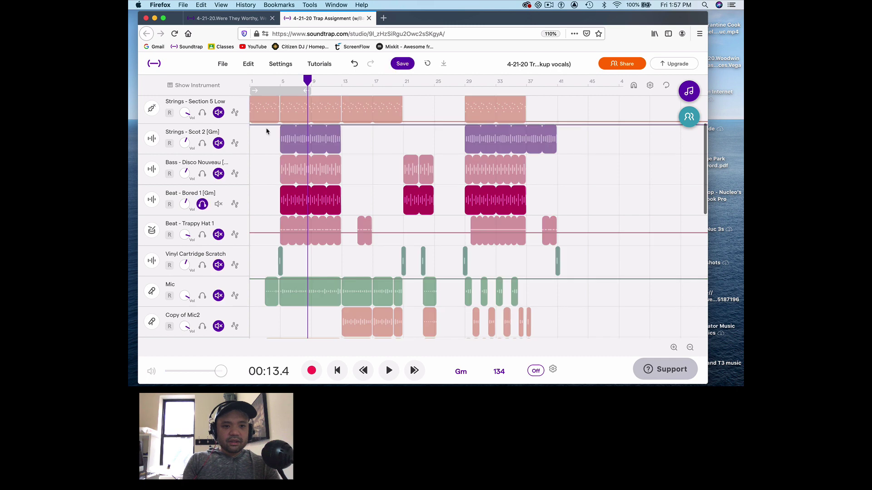
pyautogui.moveTo(306, 80); pyautogui.dragTo(283, 81)
pyautogui.press('space')
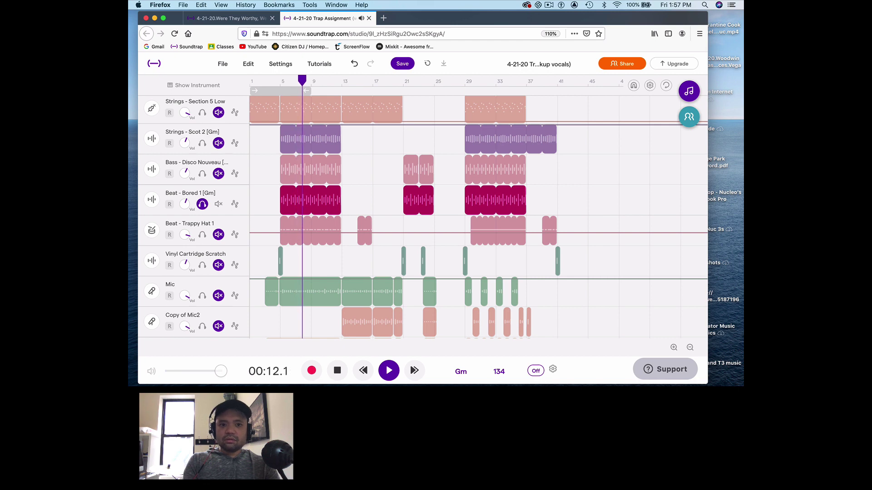
pyautogui.press('space')
pyautogui.click(202, 204)
pyautogui.moveTo(309, 203)
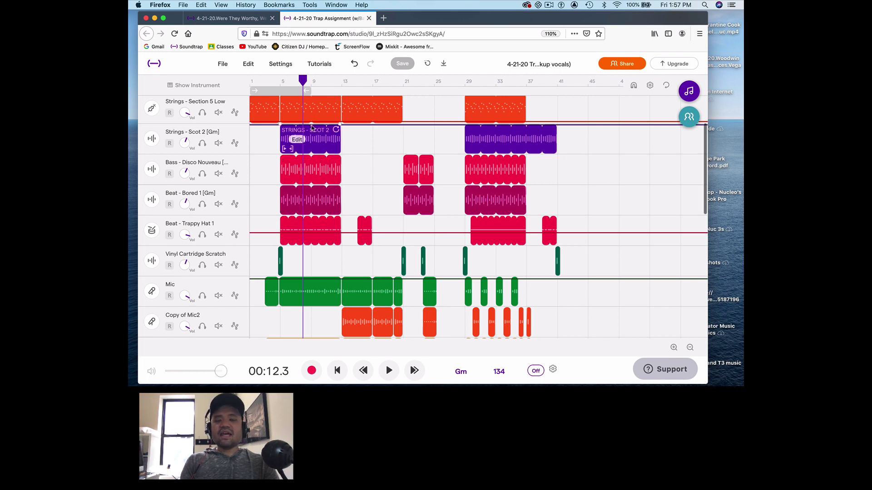
# - Play all Trap Assignment tracks together from the start until just past bar 5
pyautogui.moveTo(303, 81); pyautogui.dragTo(196, 86)
pyautogui.press('space')
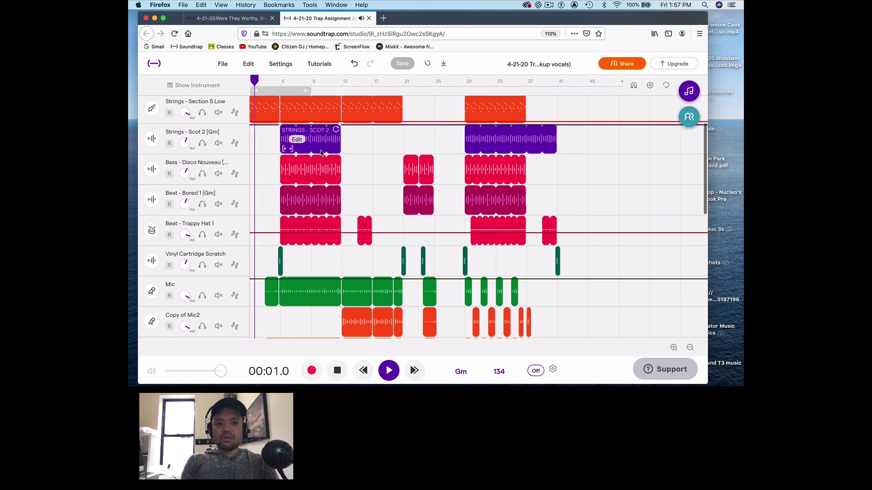
pyautogui.scroll(1, 321, 162)
pyautogui.scroll(3, 322, 162)
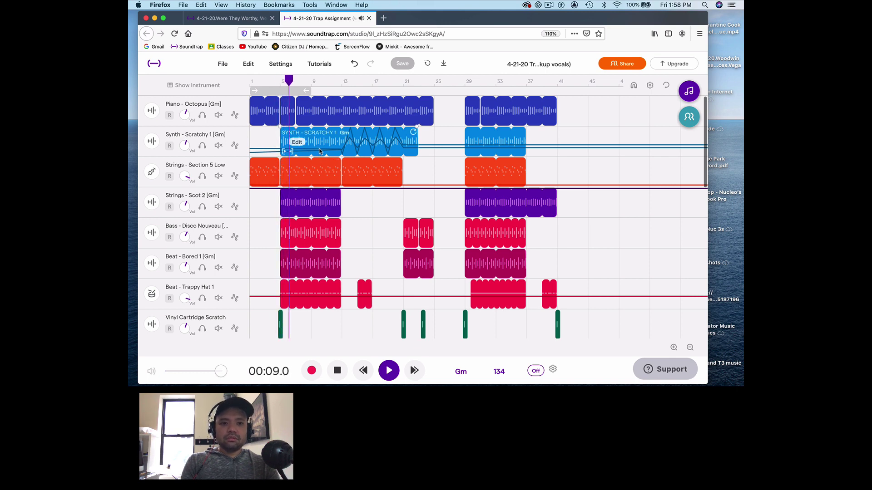
pyautogui.press('space')
# - Switch back to the Were They Worthy project, replay its opening four bars, and look over the lower instrument and vocal tracks
pyautogui.click(227, 18)
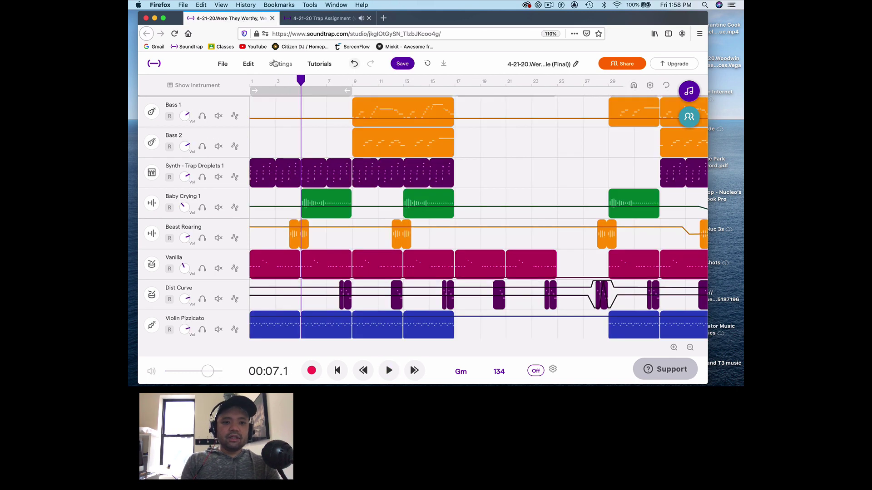
pyautogui.moveTo(302, 79); pyautogui.dragTo(248, 78)
pyautogui.press('space')
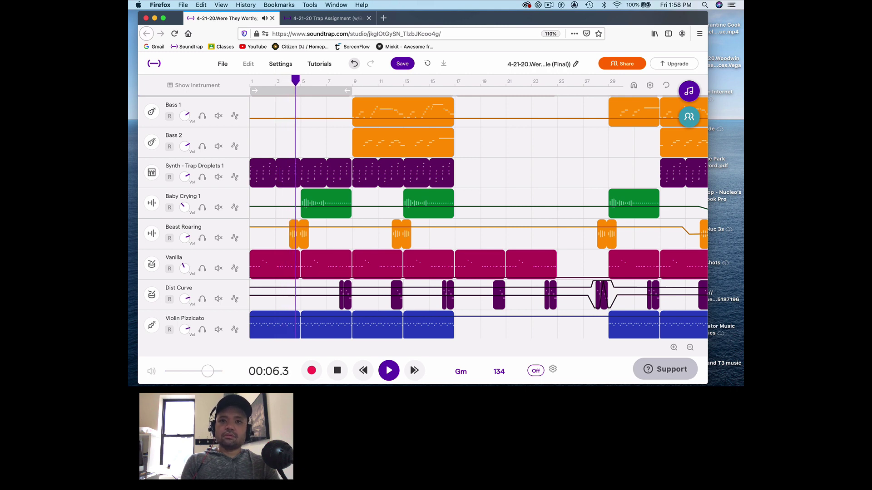
pyautogui.press('space')
pyautogui.moveTo(369, 143)
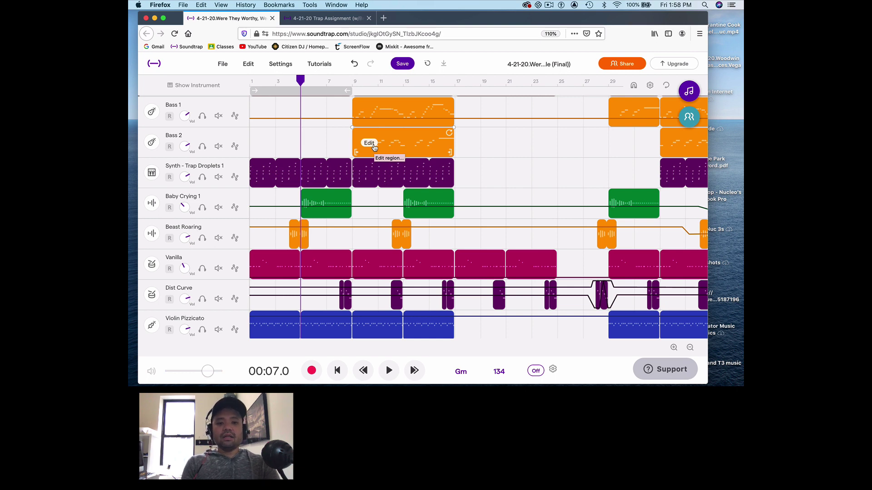
pyautogui.scroll(-3, 379, 245)
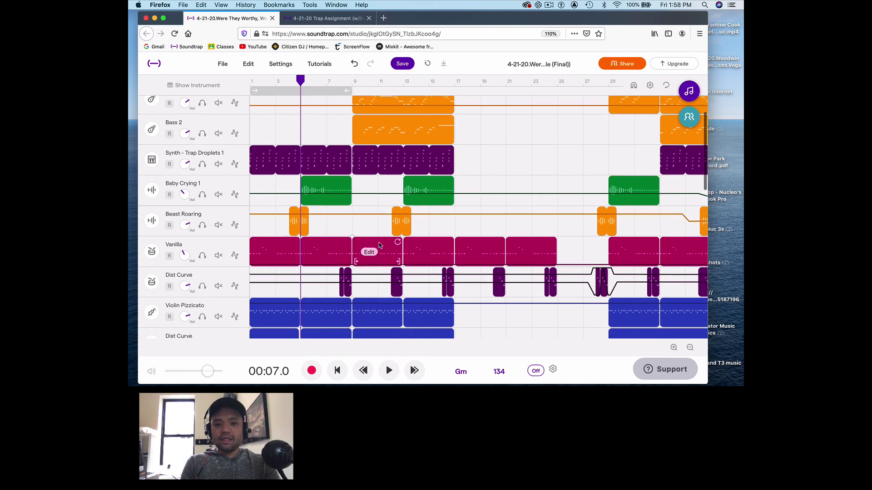
pyautogui.scroll(-5, 379, 245)
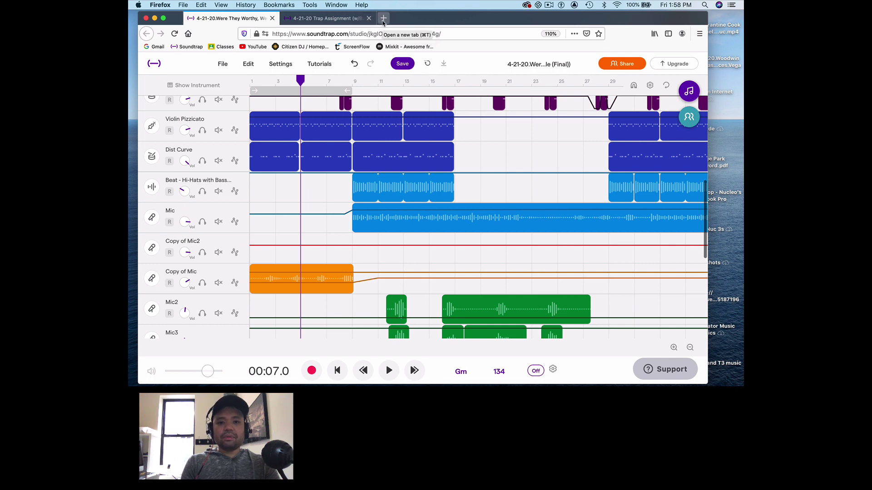
# - Open Soundtrap in a new browser tab and enter the studio from the projects page
pyautogui.click(383, 18)
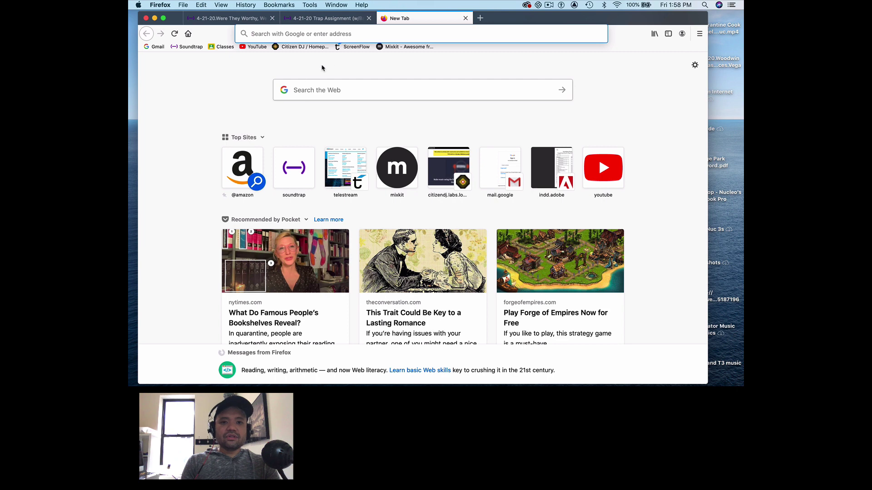
pyautogui.click(186, 46)
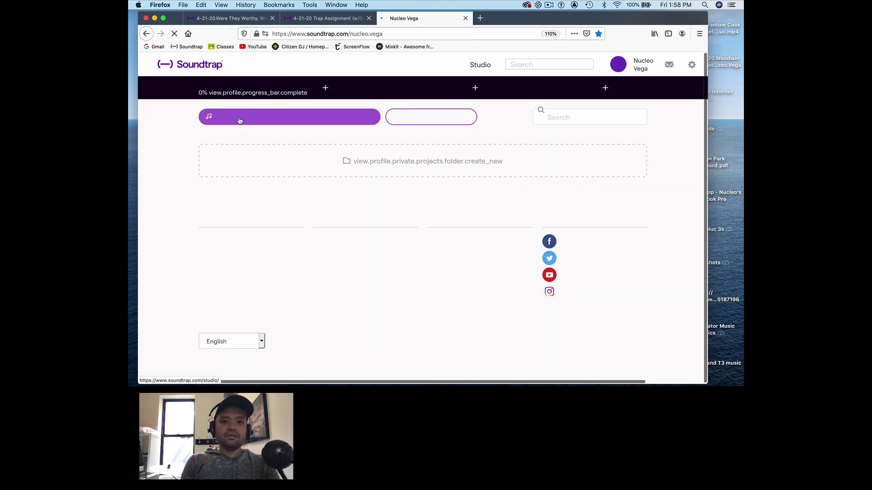
pyautogui.scroll(-3, 255, 226)
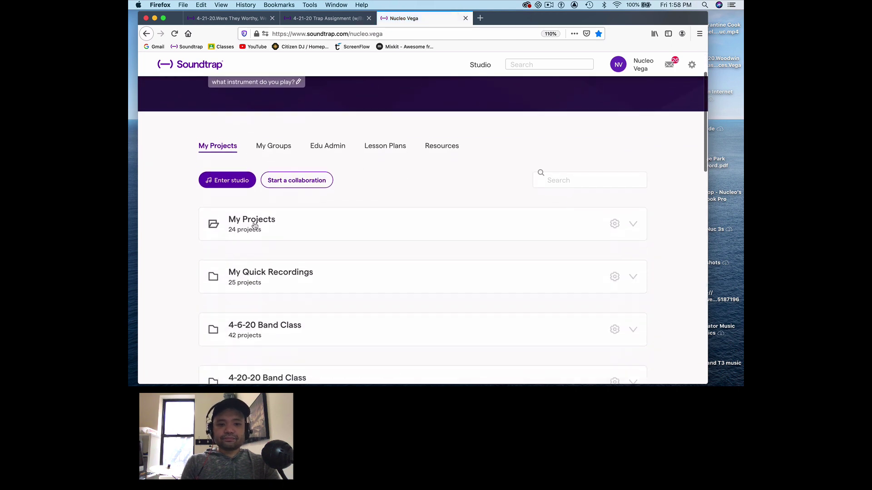
pyautogui.click(239, 172)
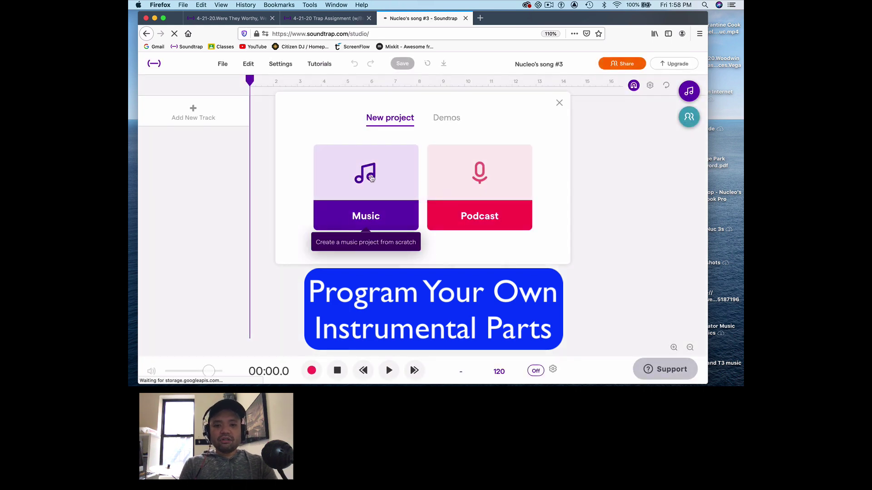
# - Create a music project from scratch and add a Guitar & bass instrument track
pyautogui.click(371, 178)
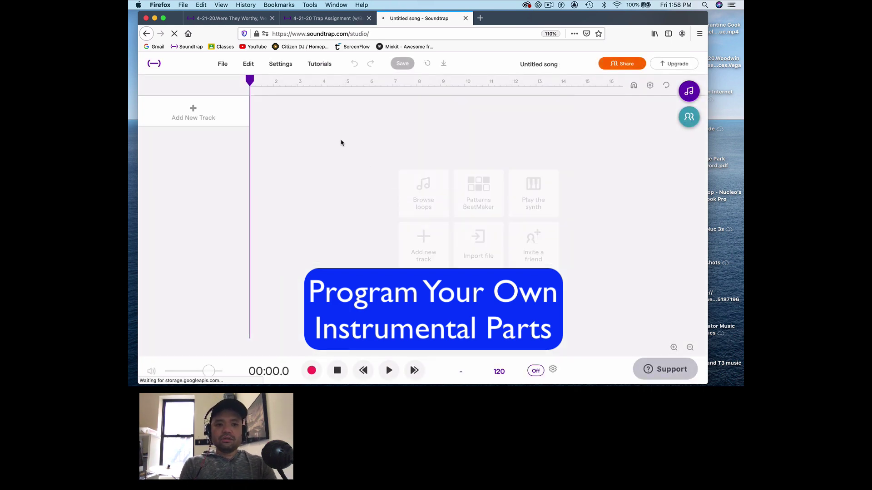
pyautogui.click(194, 112)
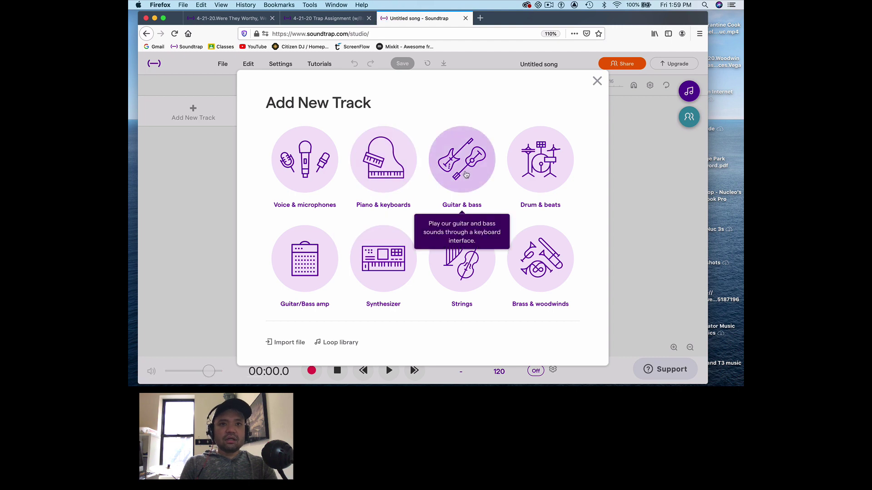
pyautogui.click(458, 170)
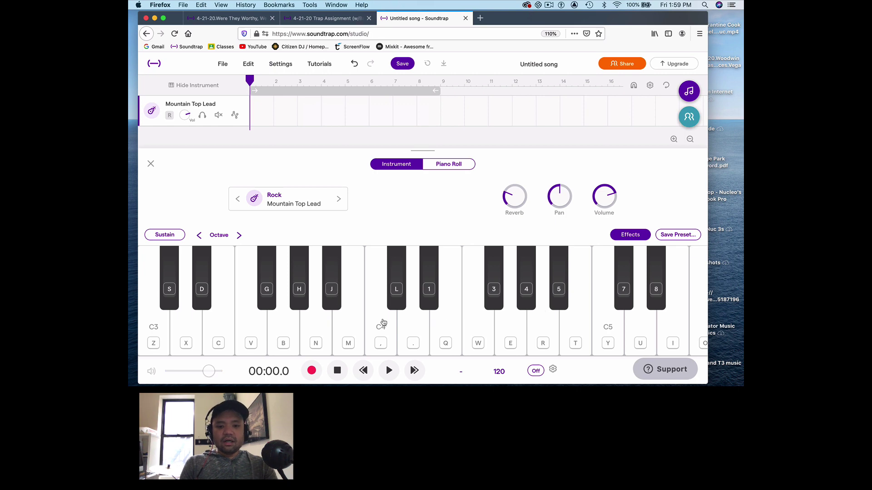
# - Try out the Mountain Top Lead sound by playing the notes G, A, B, A, G without recording
pyautogui.press('b')
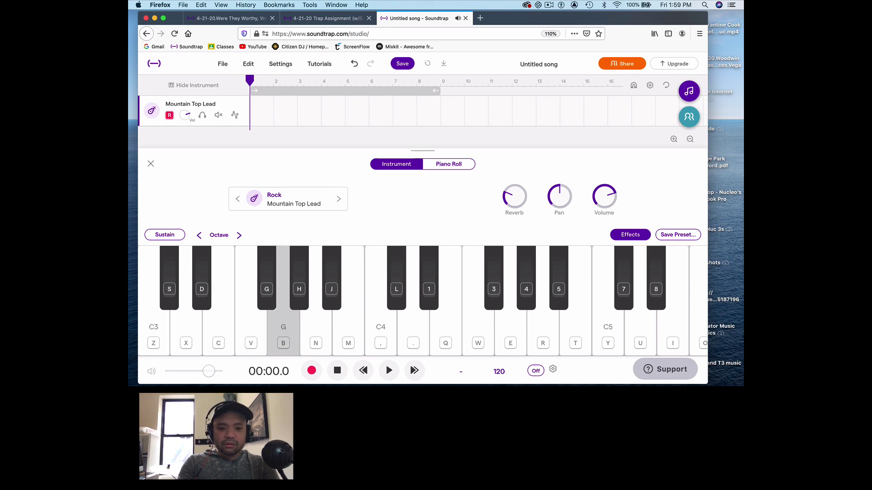
pyautogui.press('n')
pyautogui.press('m')
pyautogui.press('n')
pyautogui.press('b')
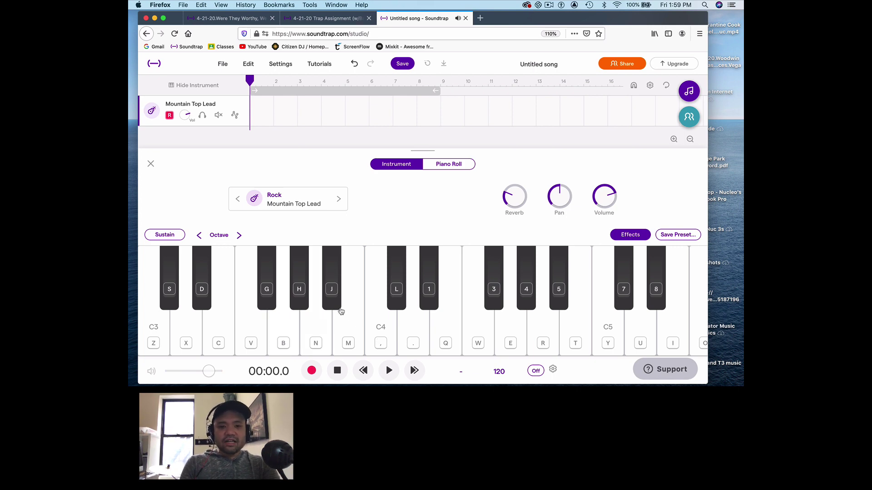
# - Record an improvised melody of G, A and B notes on the Mountain Top Lead track with the metronome off, stopping during bar 4
pyautogui.click(312, 372)
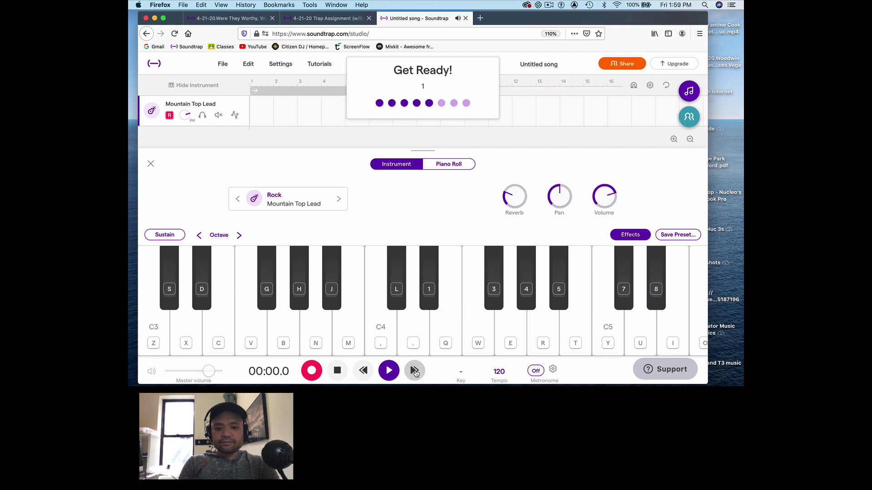
pyautogui.press('b')
pyautogui.press('n')
pyautogui.press('b')
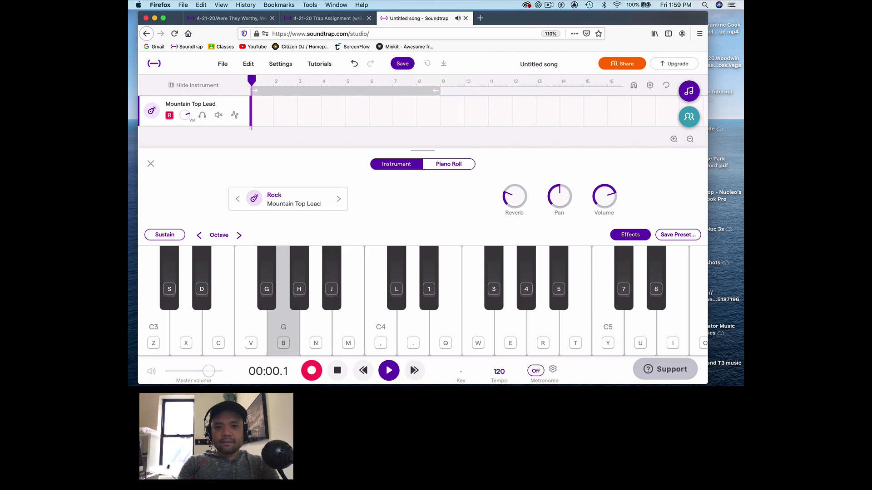
pyautogui.press('n')
pyautogui.press('m')
pyautogui.press('b')
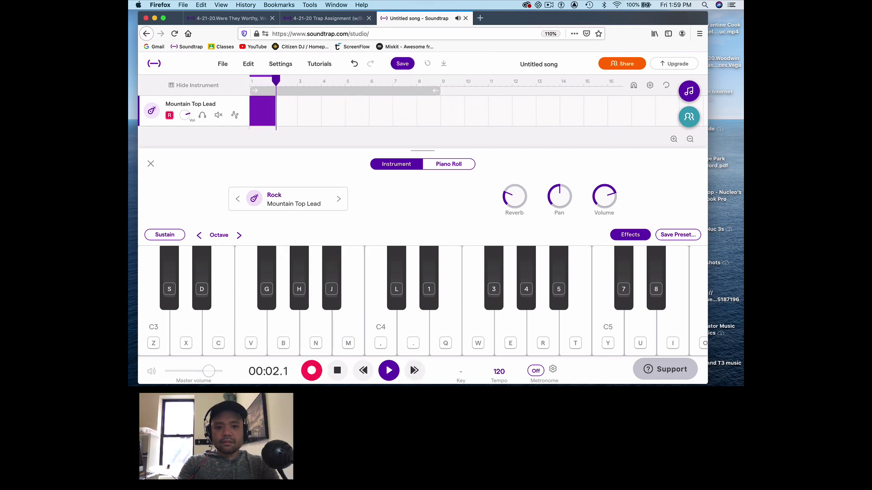
pyautogui.press('m')
pyautogui.press('m')
pyautogui.press('n')
pyautogui.press('b')
pyautogui.press('n')
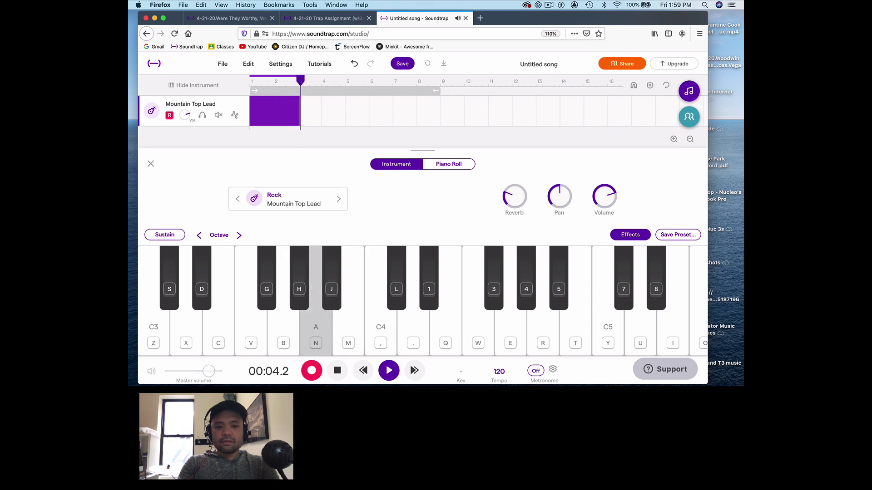
pyautogui.press('m')
pyautogui.press('m')
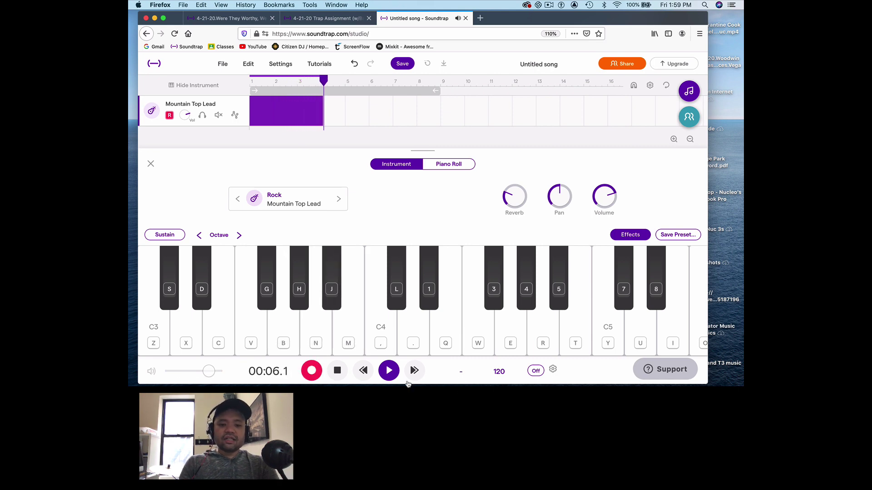
pyautogui.click(338, 370)
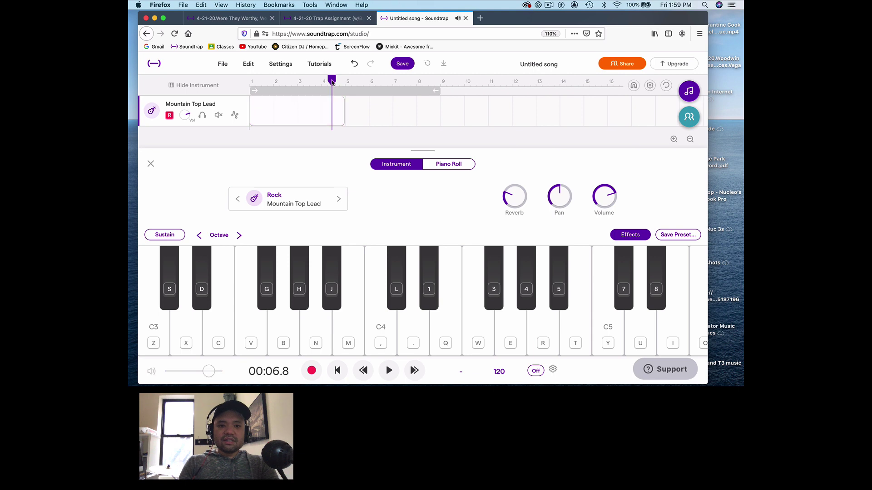
# - Play back the opening of the recorded Mountain Top Lead melody from the start of the song
pyautogui.click(271, 84)
pyautogui.press('Return')
pyautogui.press('space')
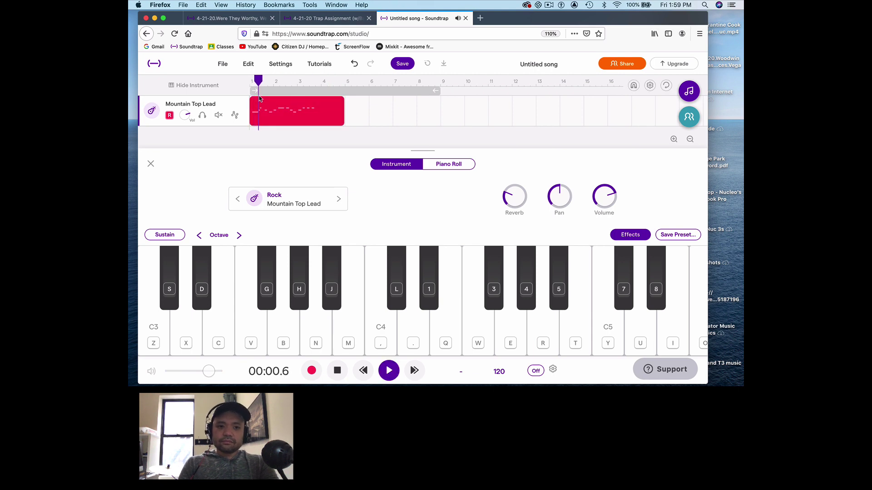
pyautogui.moveTo(276, 101)
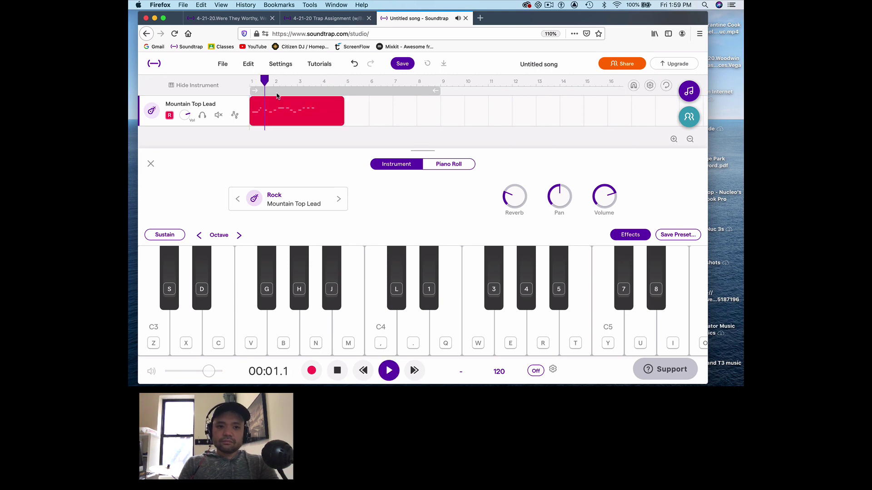
pyautogui.press('space')
# - Delete the recorded melody region from the Mountain Top Lead track and return the playhead to the start
pyautogui.click(302, 108)
pyautogui.press('Delete')
pyautogui.press('Return')
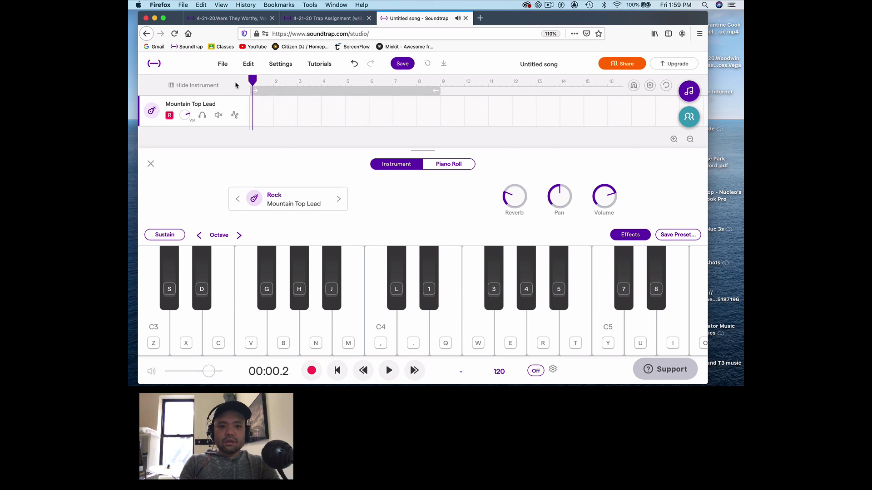
pyautogui.press('Return')
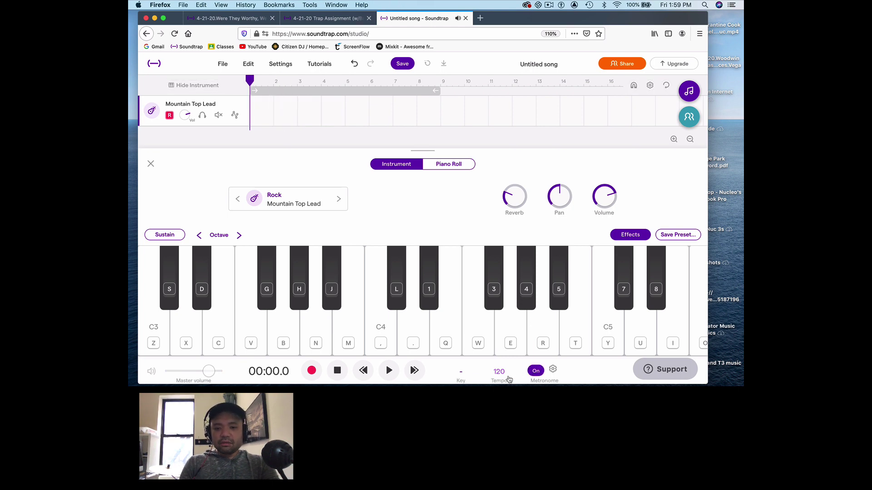
# - Turn on the metronome and set the song tempo to 78 BPM
pyautogui.click(500, 372)
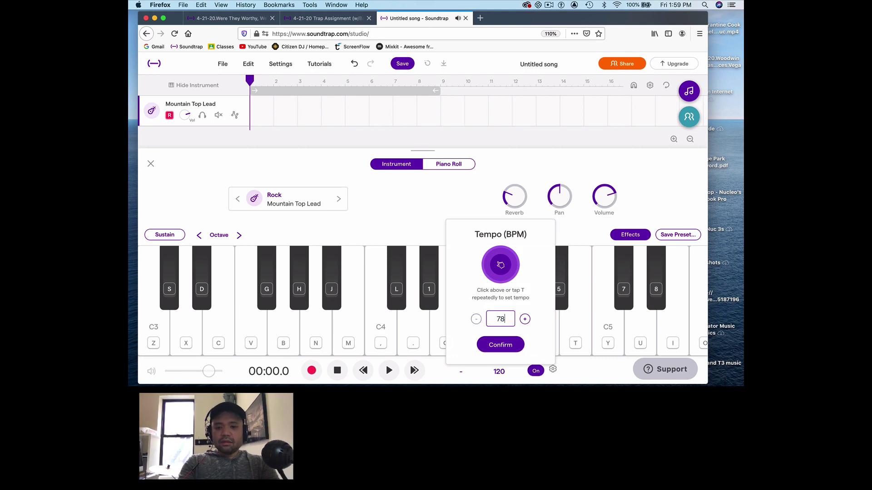
pyautogui.write('78')
pyautogui.click(507, 352)
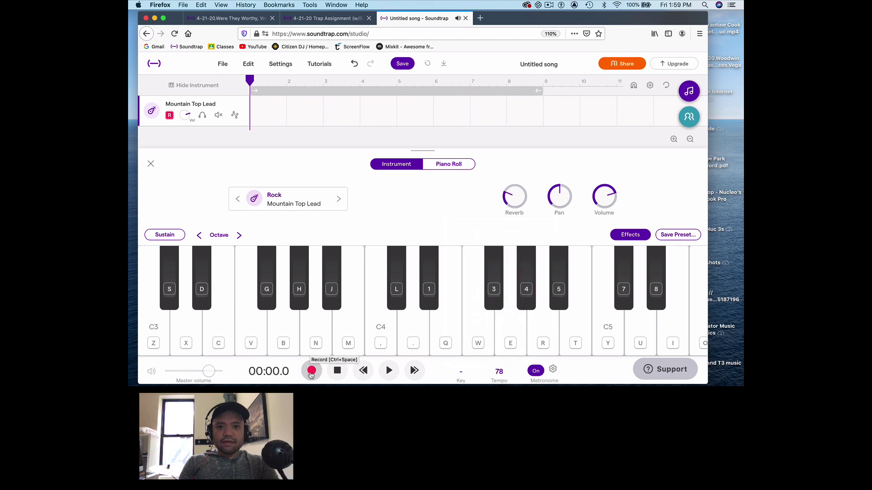
# - Record a three-bar melody on the Mountain Top Lead track with the notes B, A, G, A, B, B, B, A, A, A
pyautogui.click(311, 371)
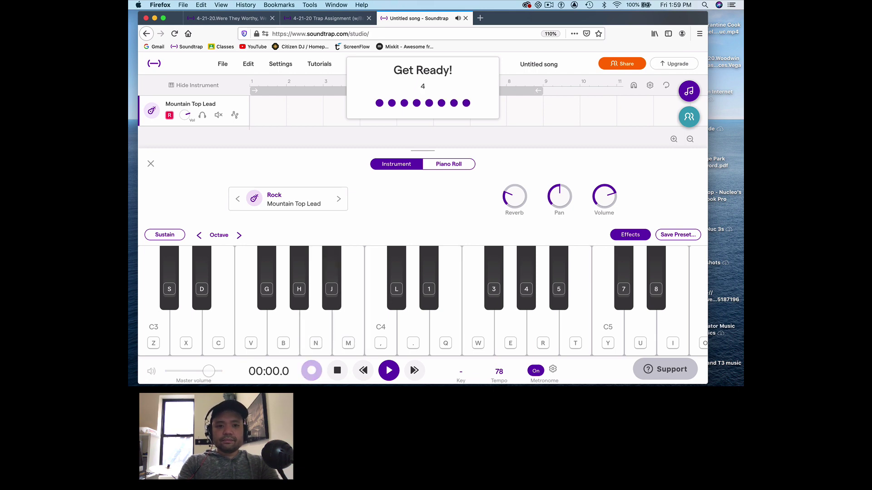
pyautogui.press('m')
pyautogui.press('n')
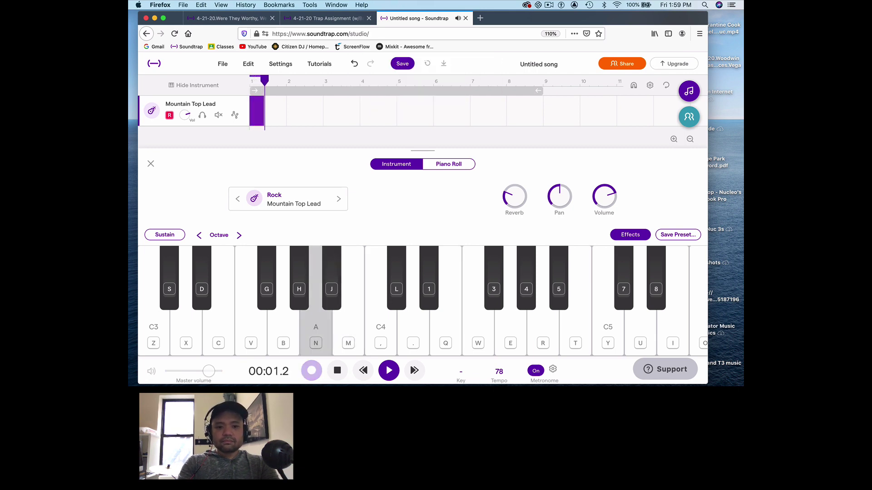
pyautogui.press('b')
pyautogui.press('n')
pyautogui.press('m')
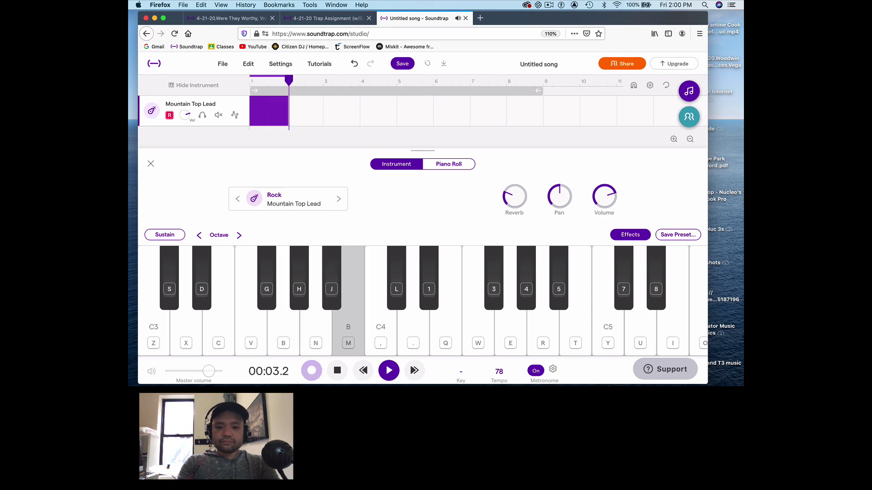
pyautogui.press('m')
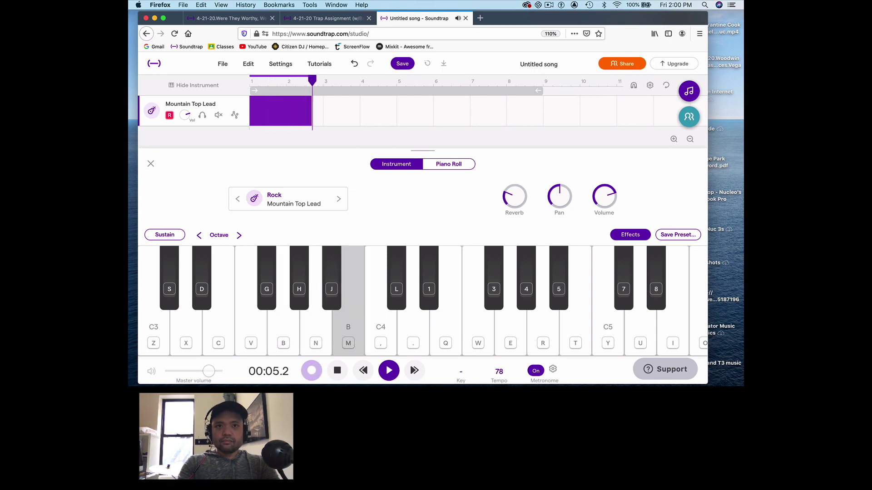
pyautogui.press('n')
pyautogui.press('n')
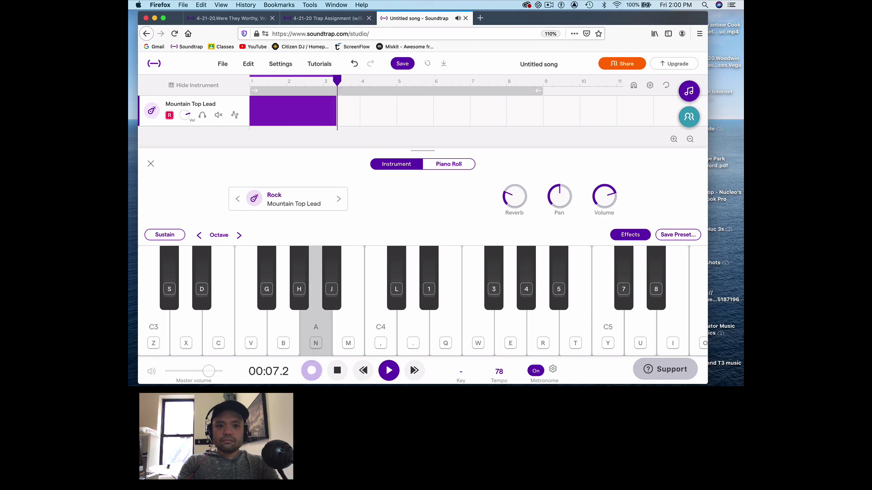
pyautogui.press('n')
pyautogui.click(336, 371)
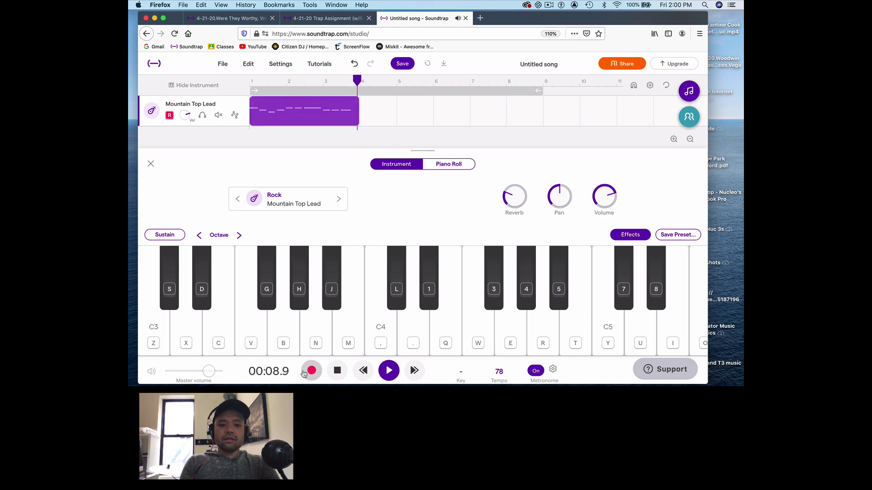
# - Close the instrument view and play the recorded melody back from the start until past the middle of bar 2
pyautogui.click(151, 163)
pyautogui.press('Return')
pyautogui.press('space')
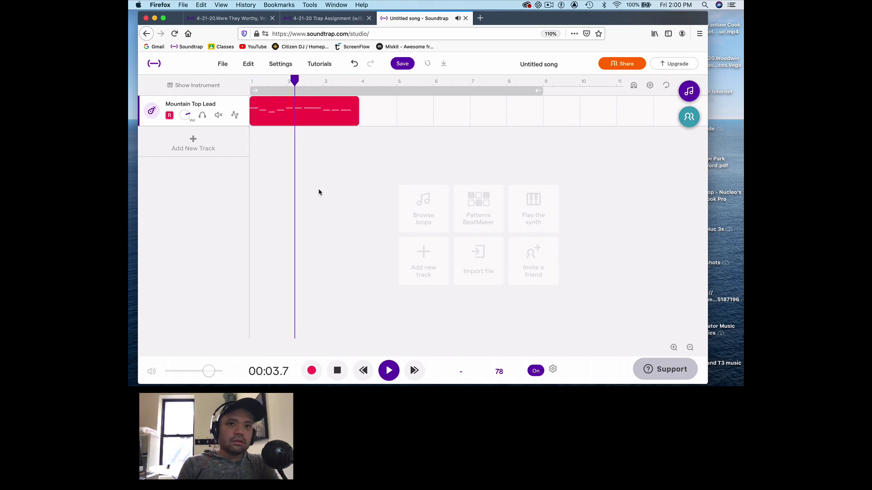
pyautogui.press('space')
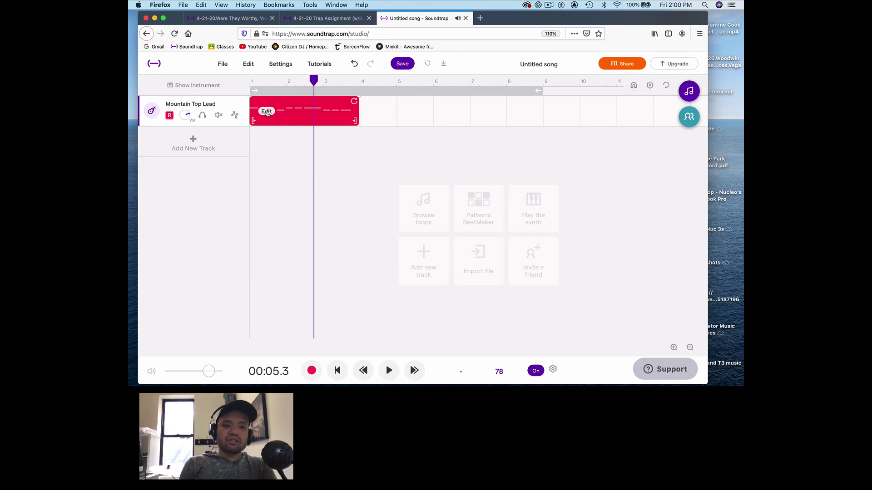
# - Add the Anthem - Beat 1 (Full) loop from the loop library as a new track, then close the library with the playhead at the start
pyautogui.click(689, 92)
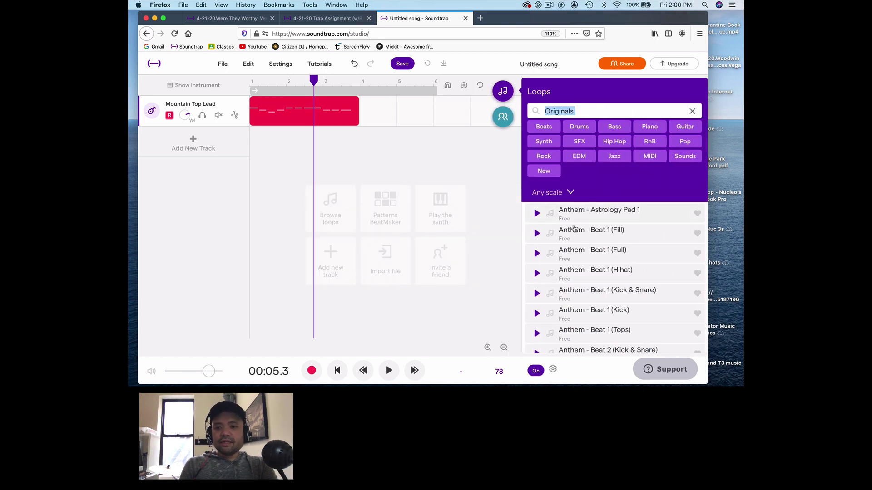
pyautogui.doubleClick(566, 255)
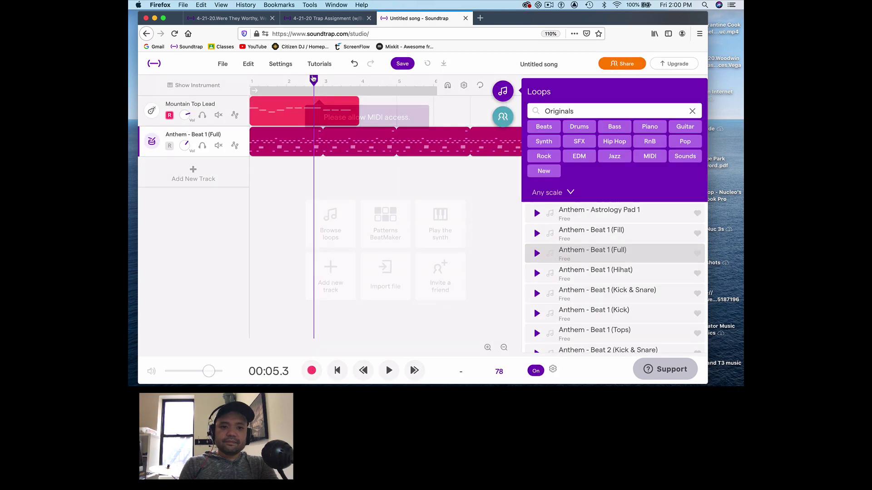
pyautogui.moveTo(313, 78); pyautogui.dragTo(240, 82)
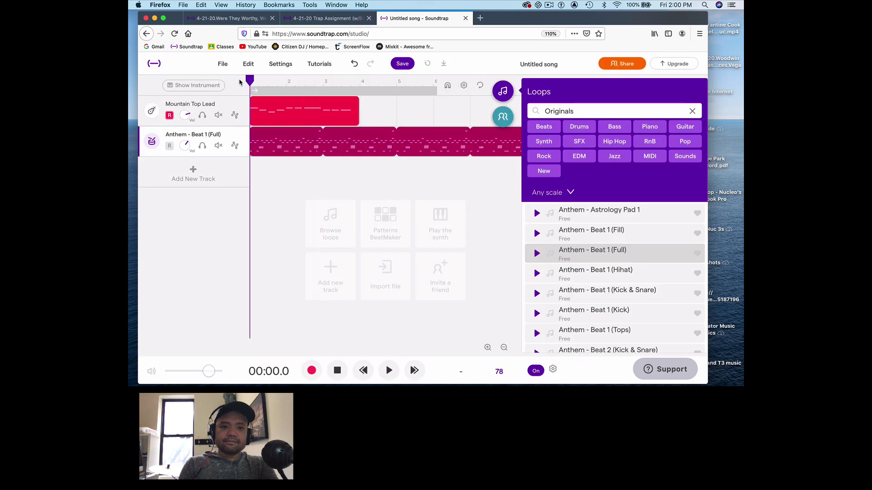
pyautogui.moveTo(297, 115)
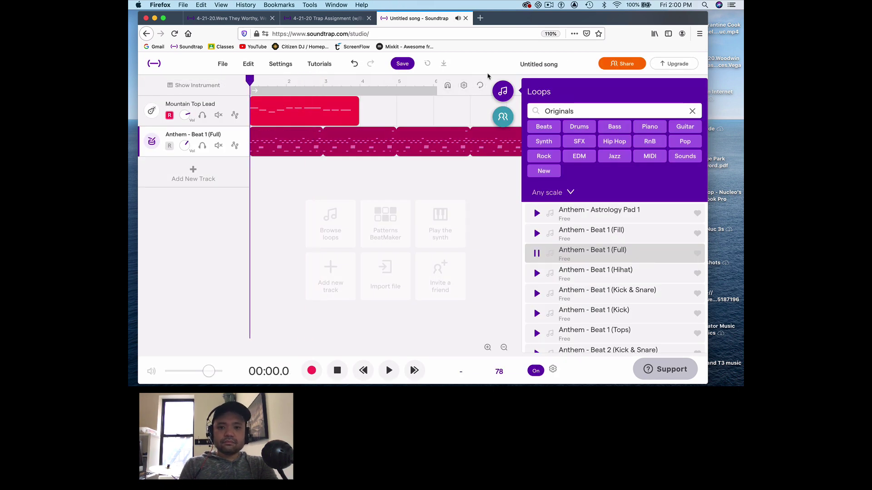
pyautogui.click(504, 100)
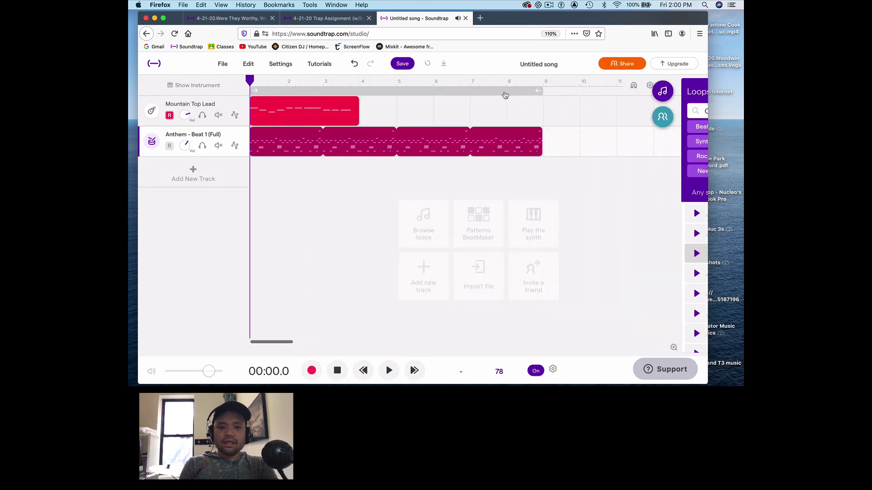
# - Play the lead melody together with the Anthem beat from the start, then return the playhead to the beginning
pyautogui.click(389, 370)
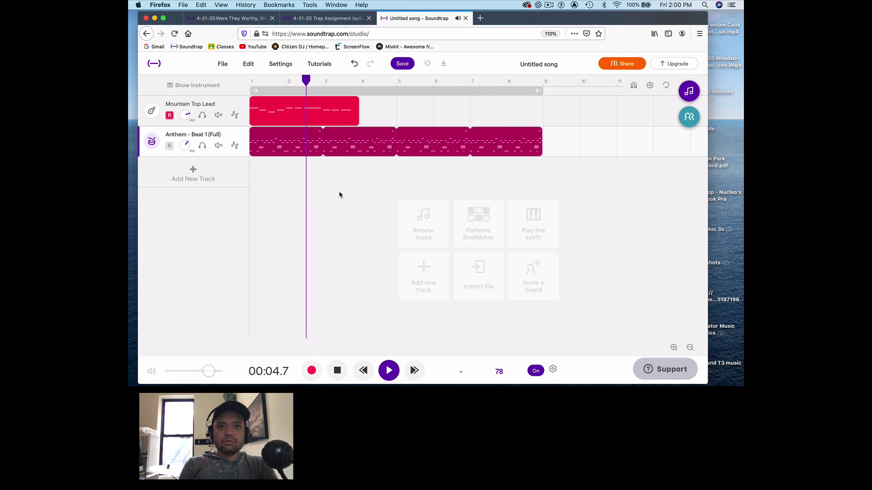
pyautogui.press('space')
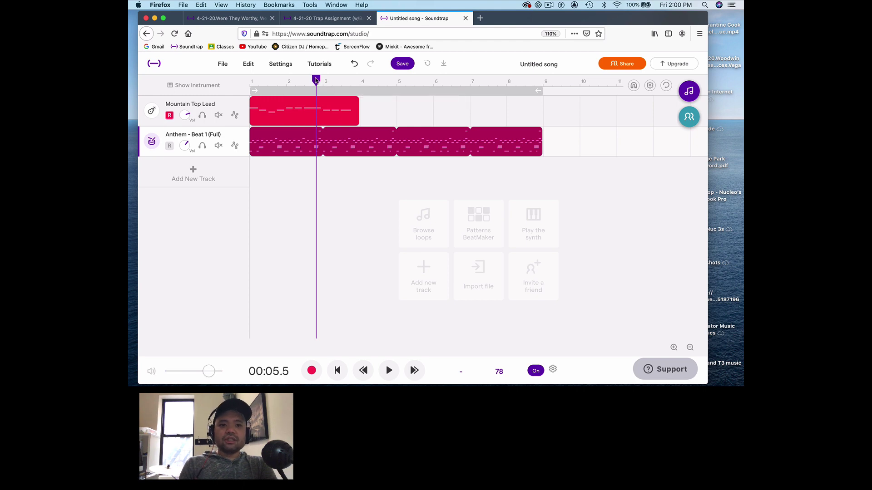
pyautogui.moveTo(316, 81); pyautogui.dragTo(242, 82)
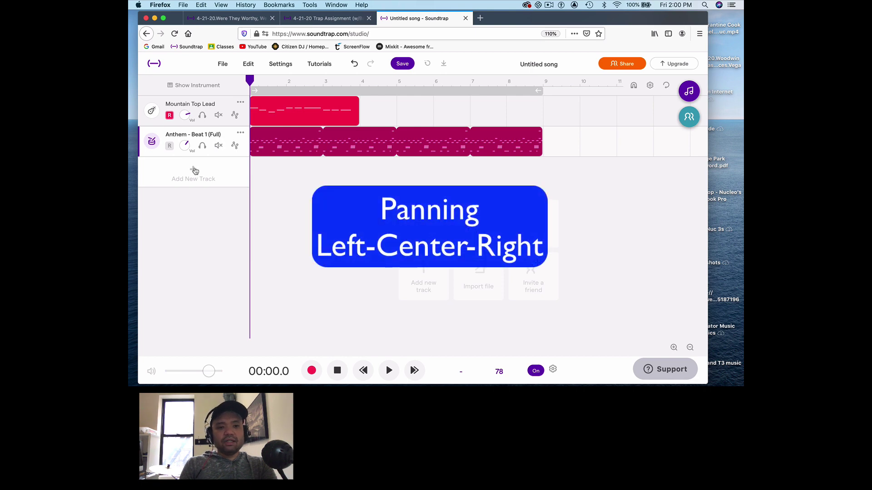
# - Add a Drum & beats track and fill all 16 Hihat (Closed) steps of its one-bar pattern, leaving the Kick and Snare rows empty
pyautogui.click(195, 171)
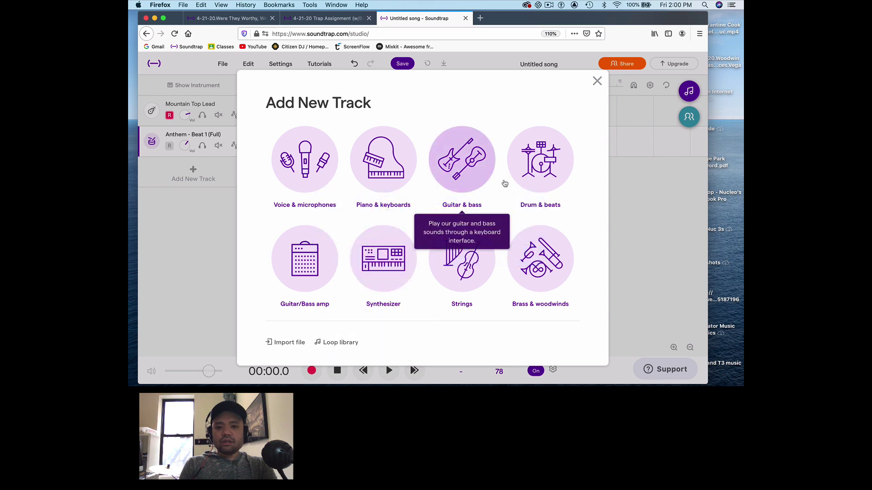
pyautogui.click(522, 171)
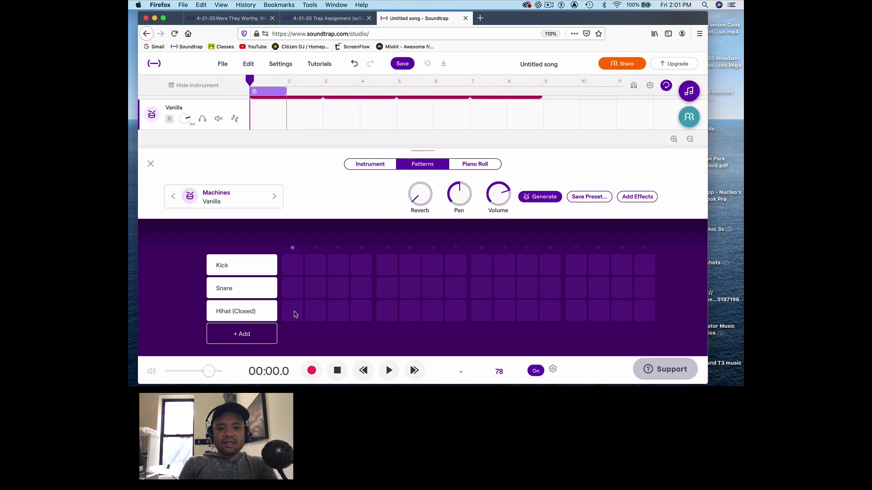
pyautogui.press('space')
pyautogui.moveTo(294, 313)
pyautogui.mouseDown()
pyautogui.moveTo(388, 313)
pyautogui.moveTo(550, 290)
pyautogui.moveTo(631, 316)
pyautogui.moveTo(642, 307)
pyautogui.mouseUp()
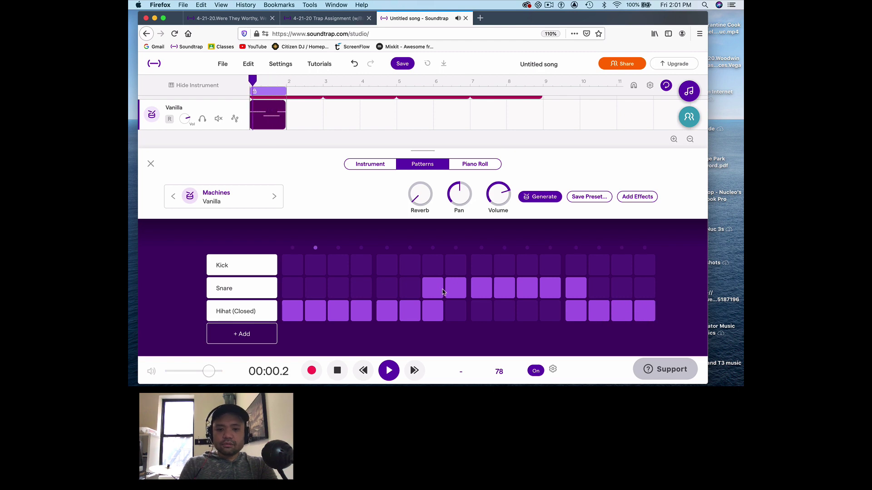
pyautogui.moveTo(435, 288); pyautogui.dragTo(591, 290)
pyautogui.moveTo(463, 304); pyautogui.dragTo(578, 305)
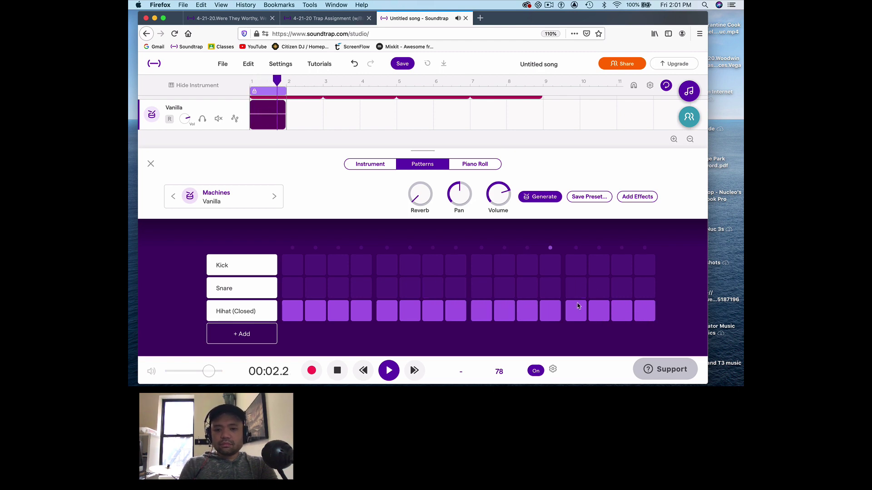
pyautogui.click(337, 370)
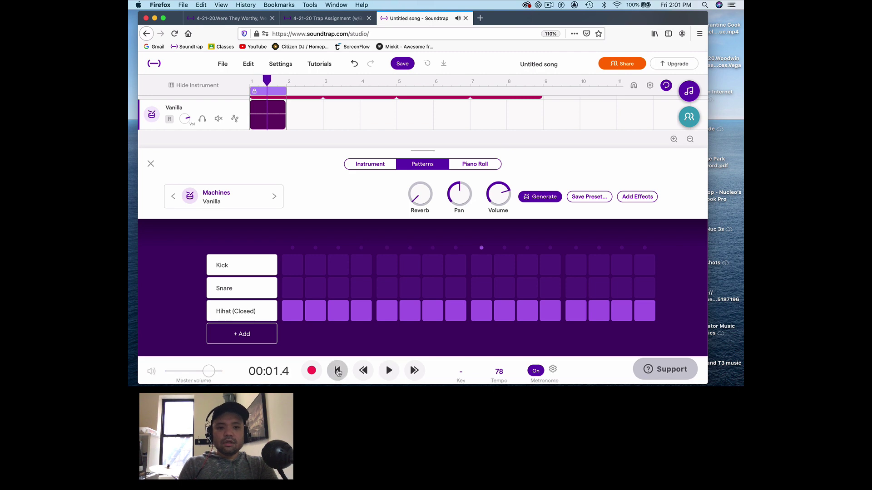
# - Close the pattern editor and play all three tracks together from the start to about the middle of bar 1
pyautogui.click(150, 163)
pyautogui.press('Return')
pyautogui.press('space')
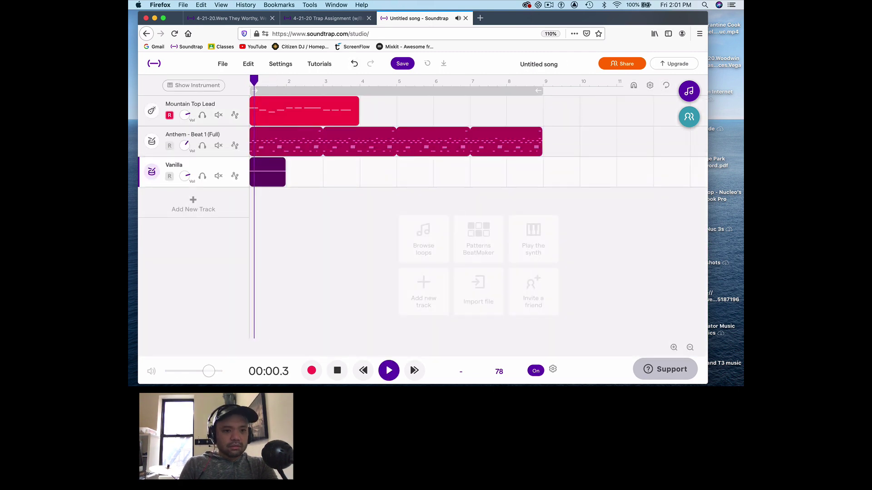
pyautogui.press('space')
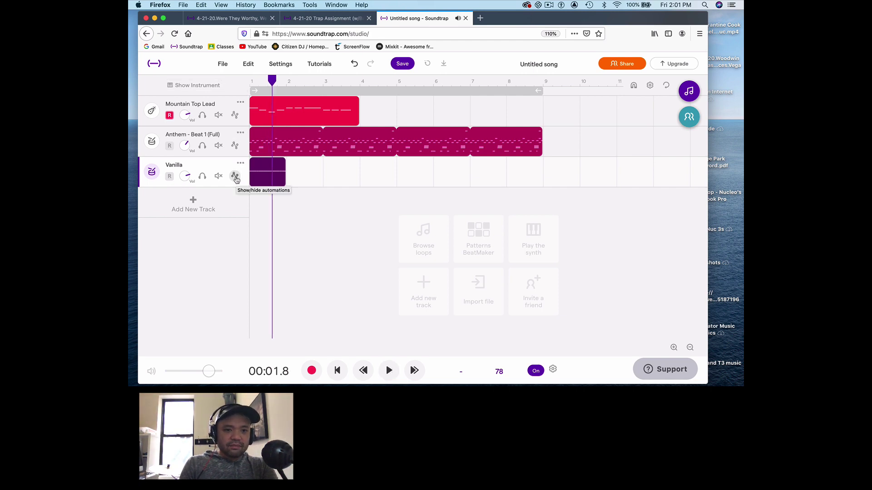
# - Add a Pan automation to the Vanilla hi-hat track and raise its line to the upper extreme for the whole track
pyautogui.click(235, 180)
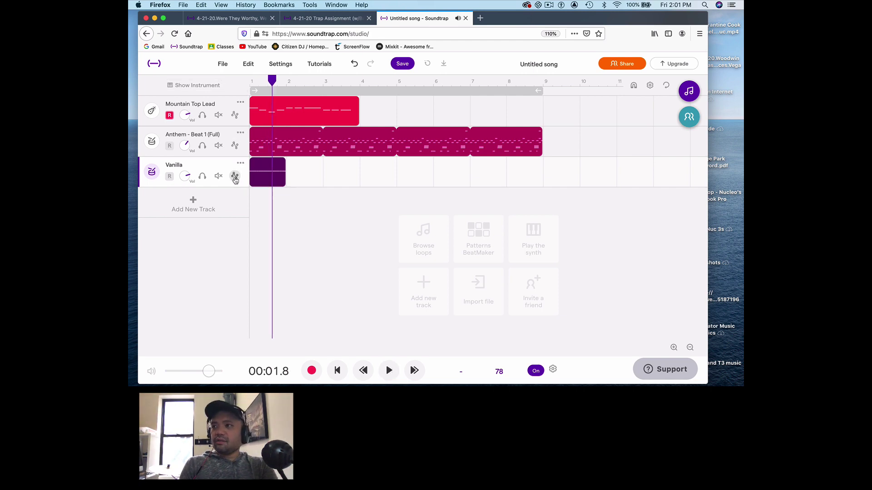
pyautogui.click(235, 180)
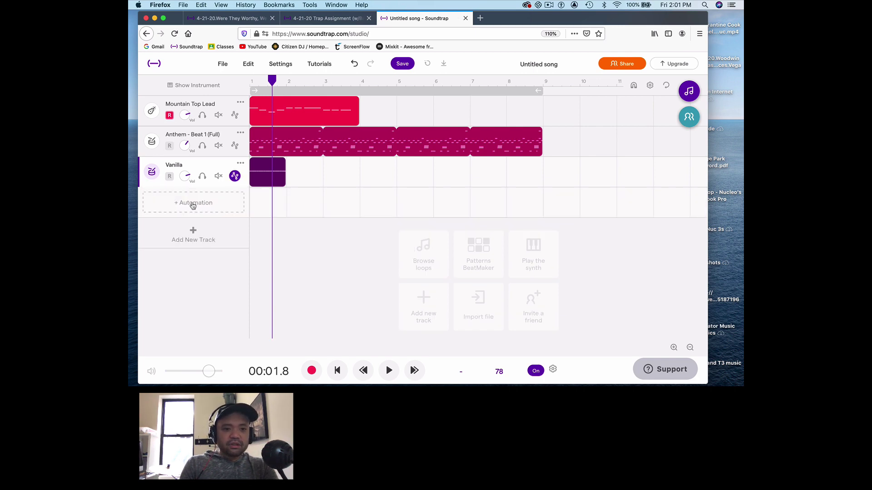
pyautogui.click(193, 205)
pyautogui.click(202, 215)
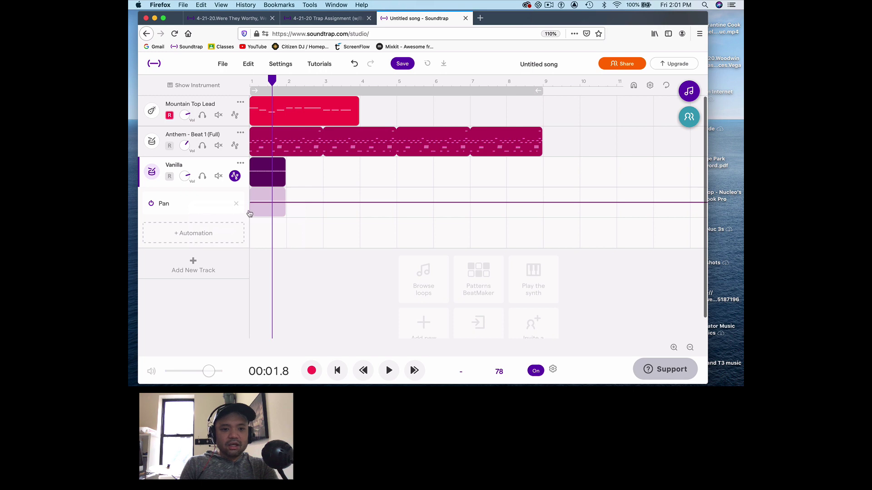
pyautogui.moveTo(252, 204); pyautogui.dragTo(251, 186)
# - Play the song from the start through most of bar 1 to hear the panned hi-hat, keeping its Pan automation
pyautogui.moveTo(272, 80); pyautogui.dragTo(251, 80)
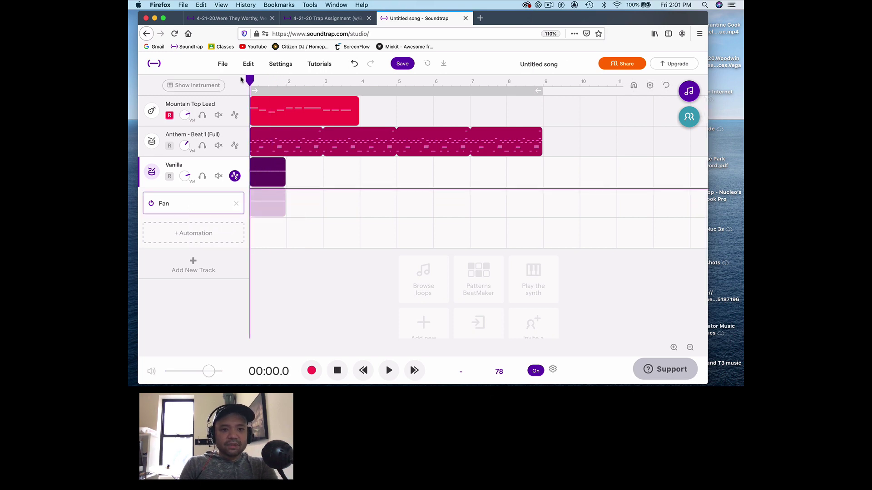
pyautogui.press('space')
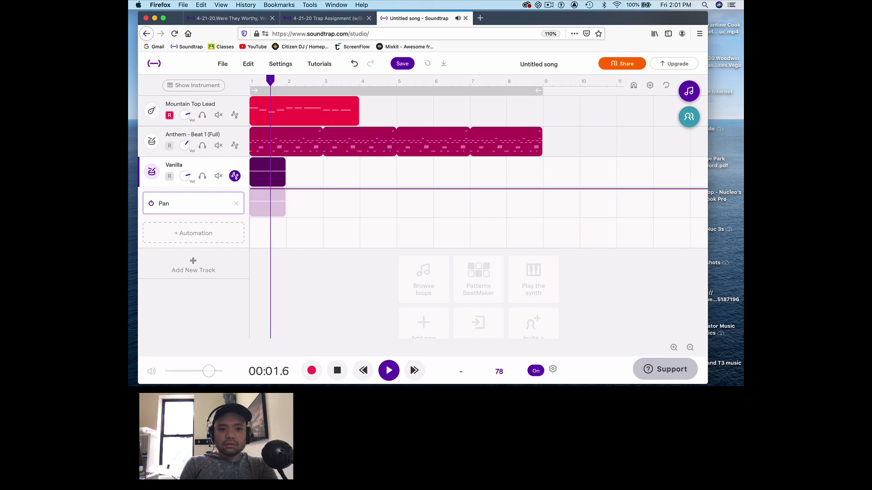
pyautogui.press('space')
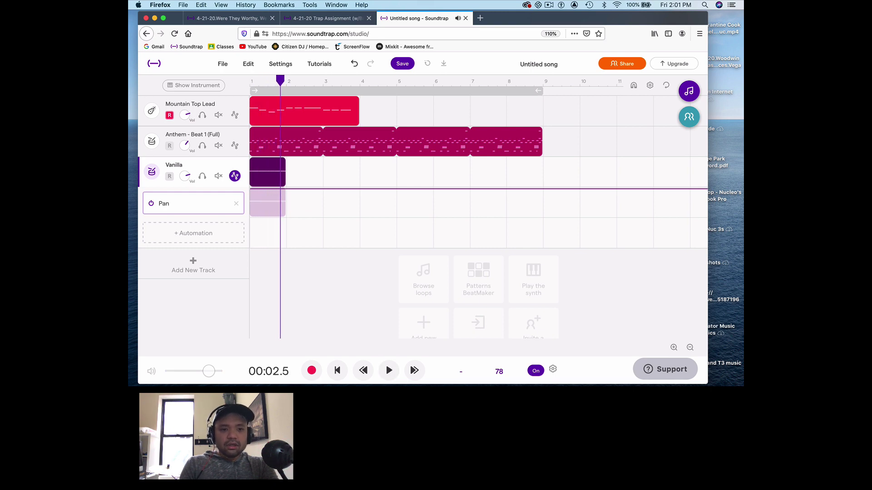
pyautogui.click(236, 204)
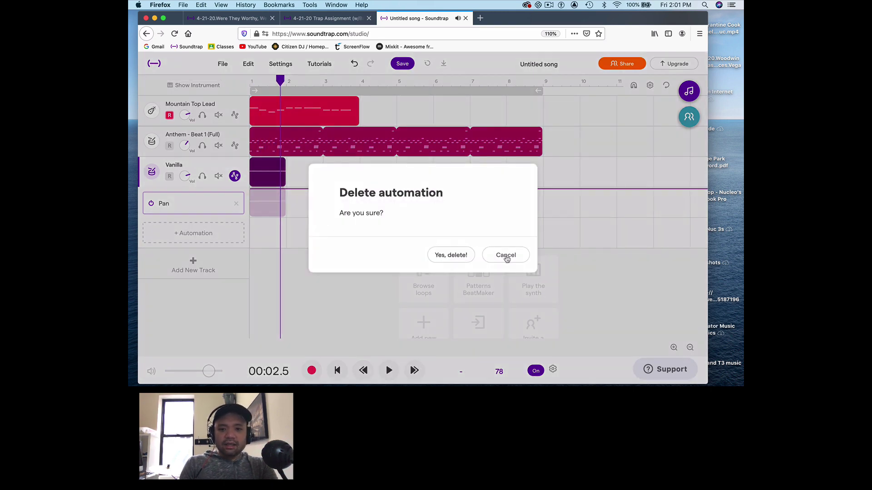
pyautogui.click(506, 255)
# - Add a second Drum & beats track with a bar 2 pattern, filling Hihat (Closed) steps 1–3, 6–8, 11–12 and 15–16
pyautogui.click(296, 239)
pyautogui.click(195, 263)
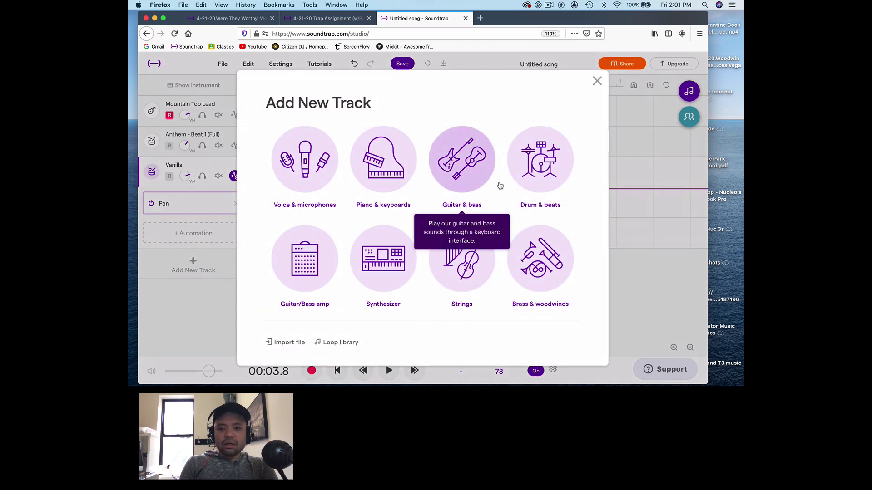
pyautogui.click(528, 173)
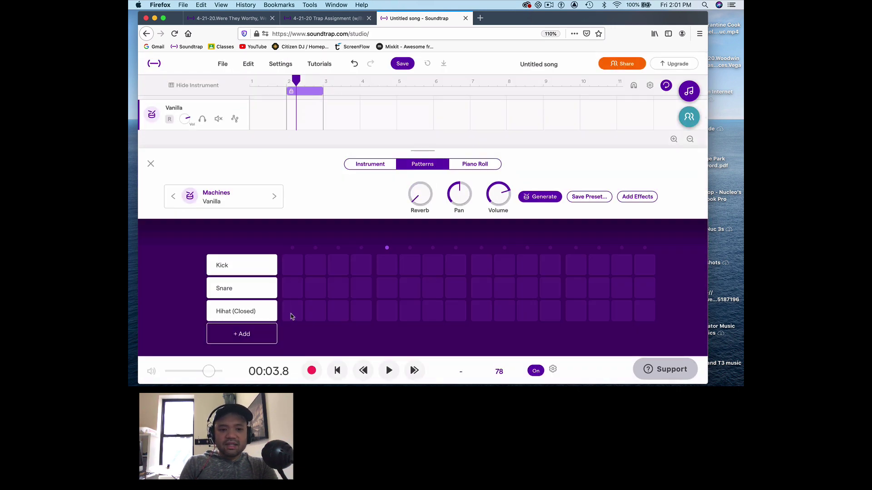
pyautogui.moveTo(291, 316); pyautogui.dragTo(330, 316)
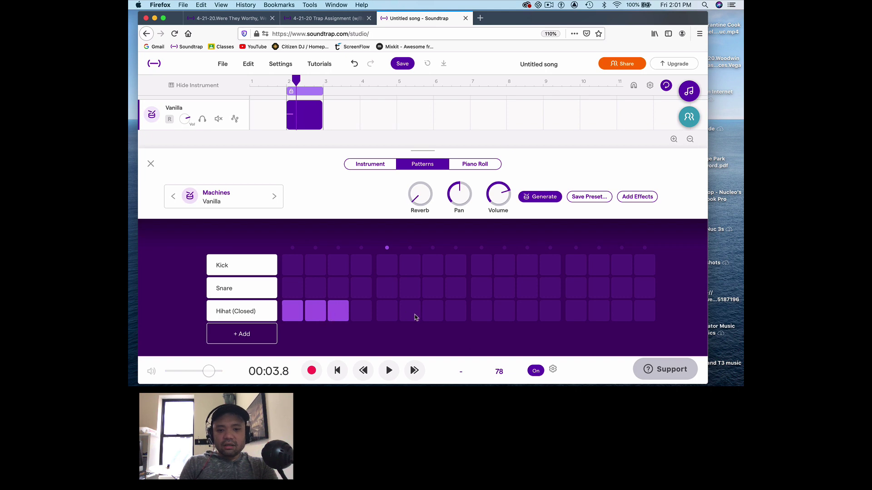
pyautogui.moveTo(415, 316); pyautogui.dragTo(447, 315)
pyautogui.moveTo(521, 313); pyautogui.dragTo(551, 315)
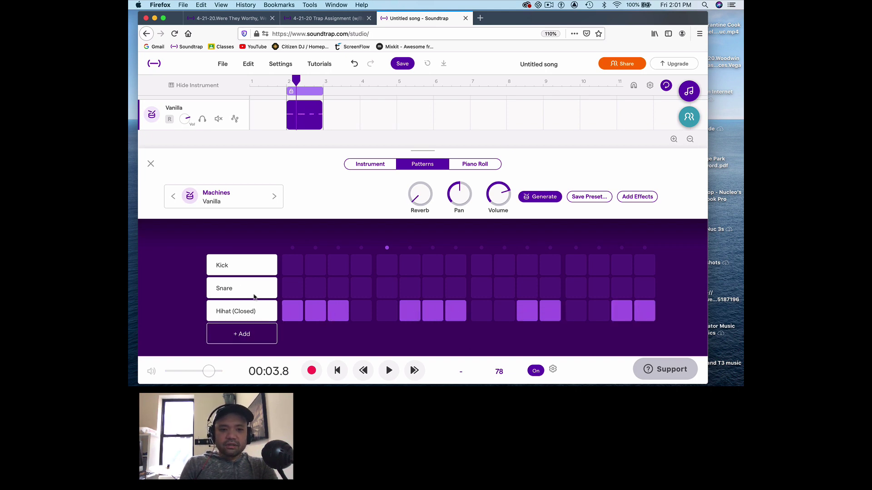
# - Preview the new hi-hat pattern, then close the editor and move its clip to the beginning of bar 1
pyautogui.click(387, 371)
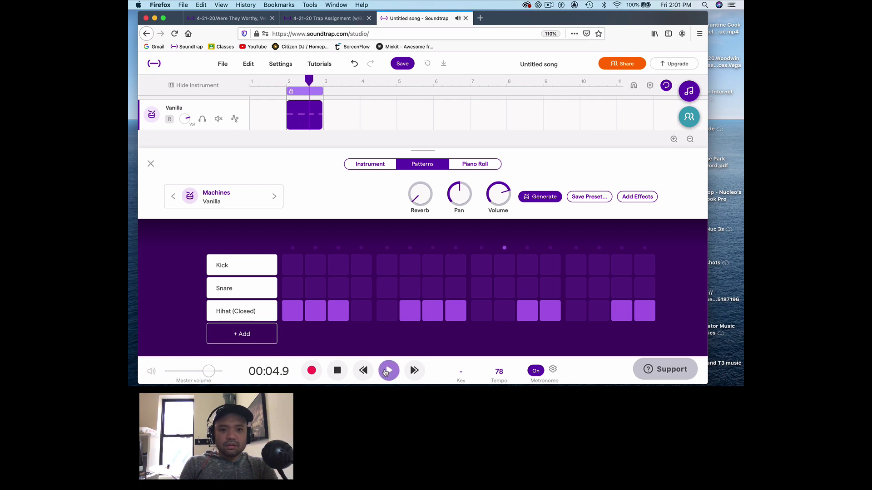
pyautogui.click(387, 371)
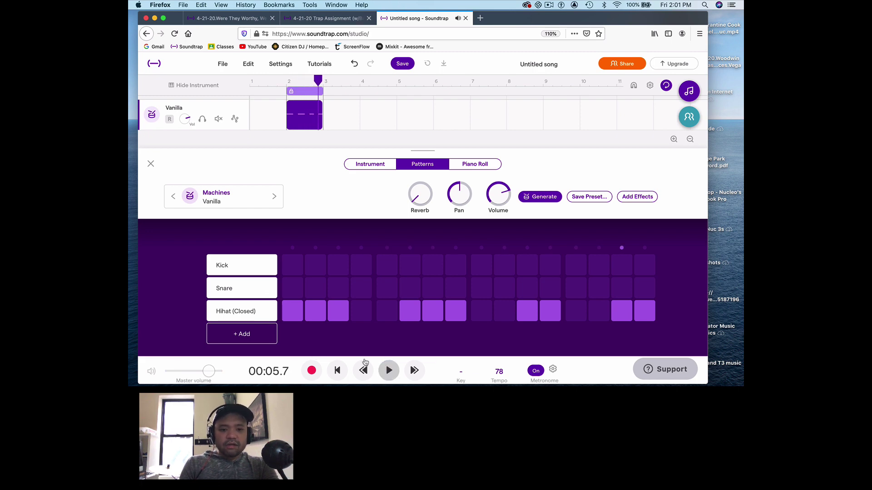
pyautogui.click(151, 165)
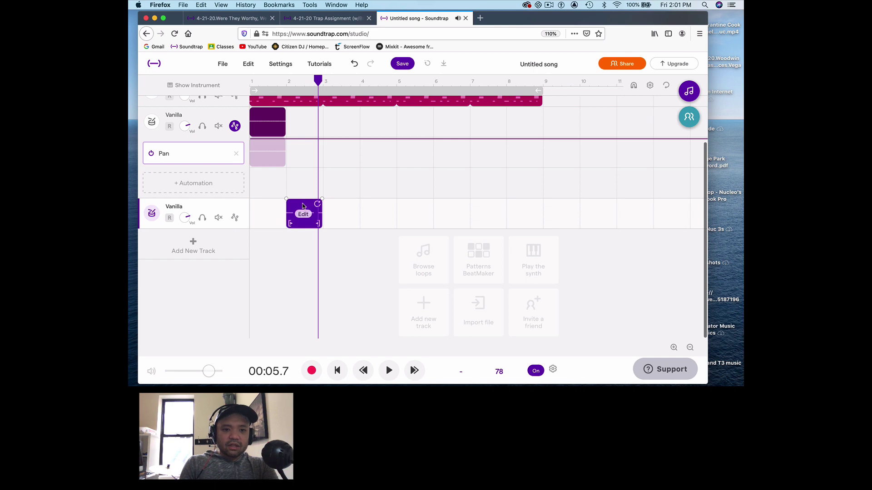
pyautogui.moveTo(303, 205); pyautogui.dragTo(263, 206)
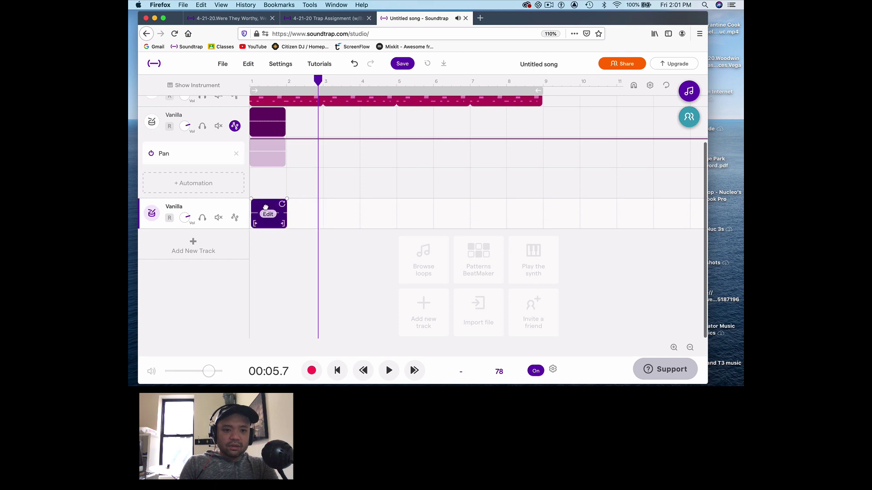
# - Add a Pan automation to the second Vanilla track and lower its line to the lower extreme for the whole track
pyautogui.click(235, 218)
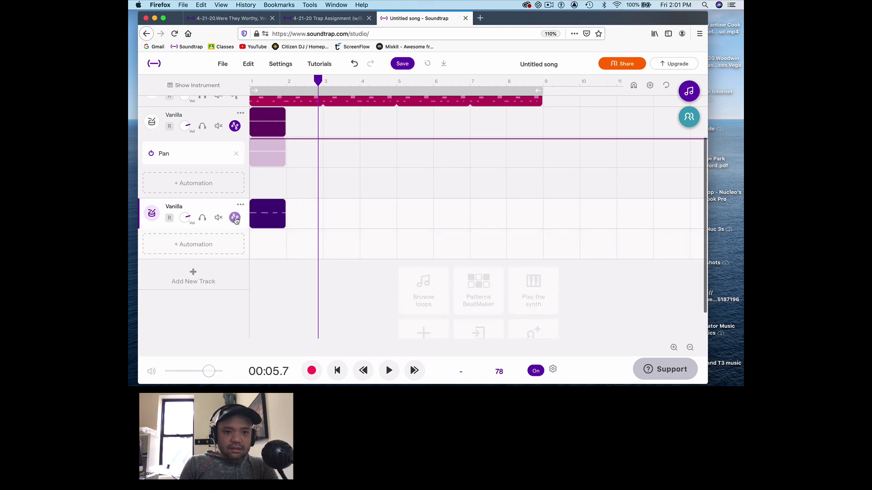
pyautogui.click(205, 243)
pyautogui.click(217, 250)
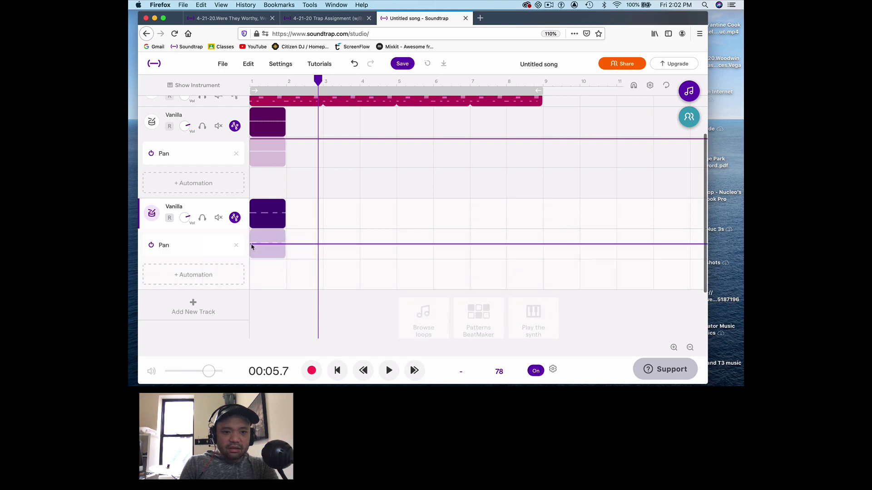
pyautogui.moveTo(252, 247); pyautogui.dragTo(254, 266)
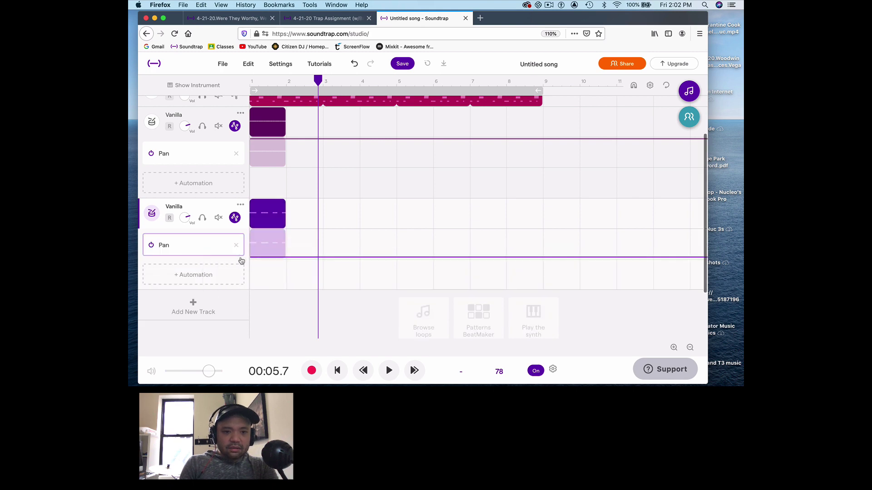
# - Solo the second Vanilla track and play it from the start through most of bar 1
pyautogui.click(202, 220)
pyautogui.moveTo(308, 81); pyautogui.dragTo(240, 97)
pyautogui.press('space')
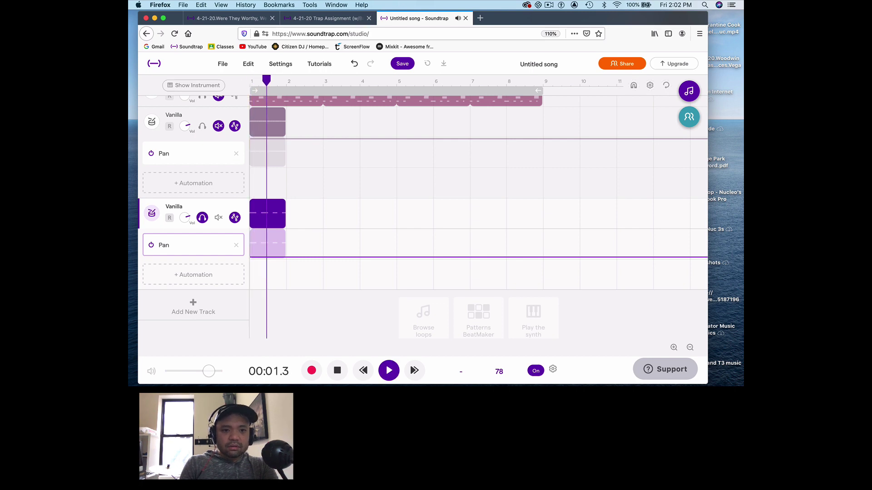
pyautogui.press('space')
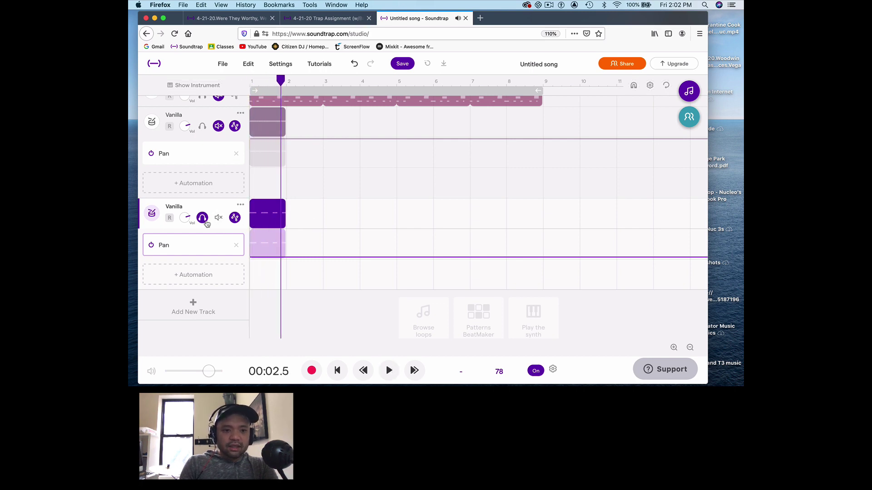
# - Solo the first Vanilla track as well and play both oppositely panned hi-hats together from the start
pyautogui.click(202, 127)
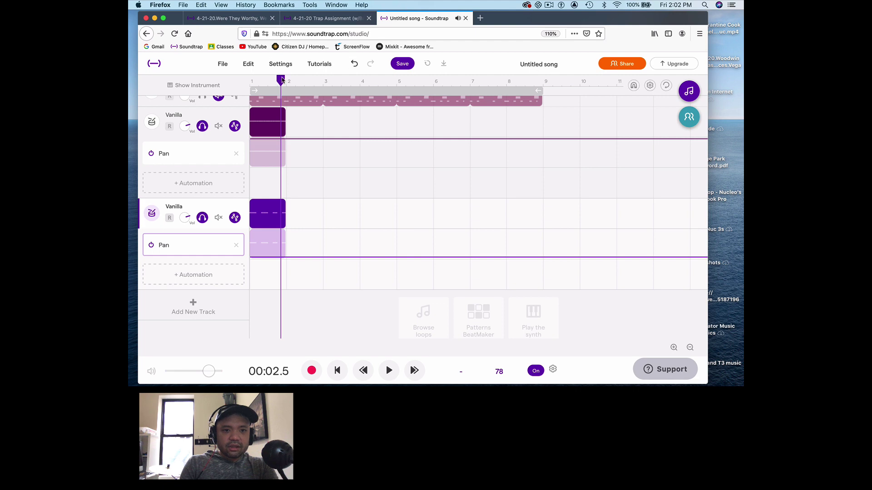
pyautogui.moveTo(281, 81); pyautogui.dragTo(242, 83)
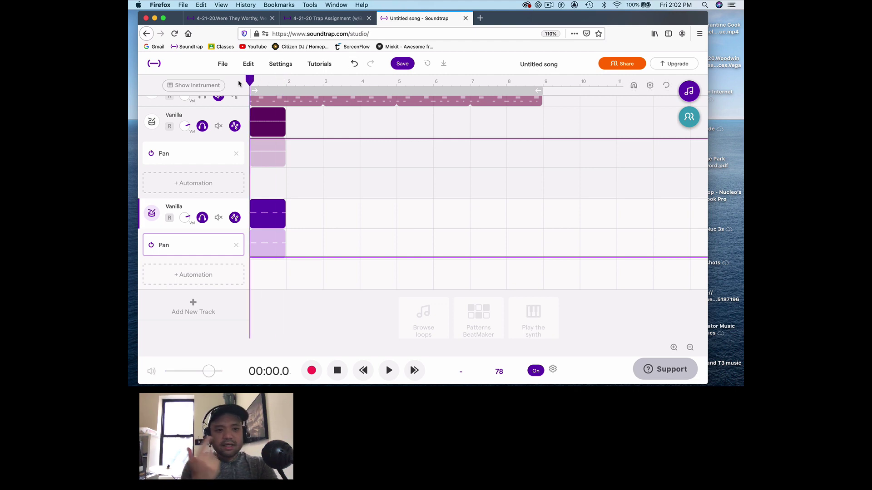
pyautogui.press('space')
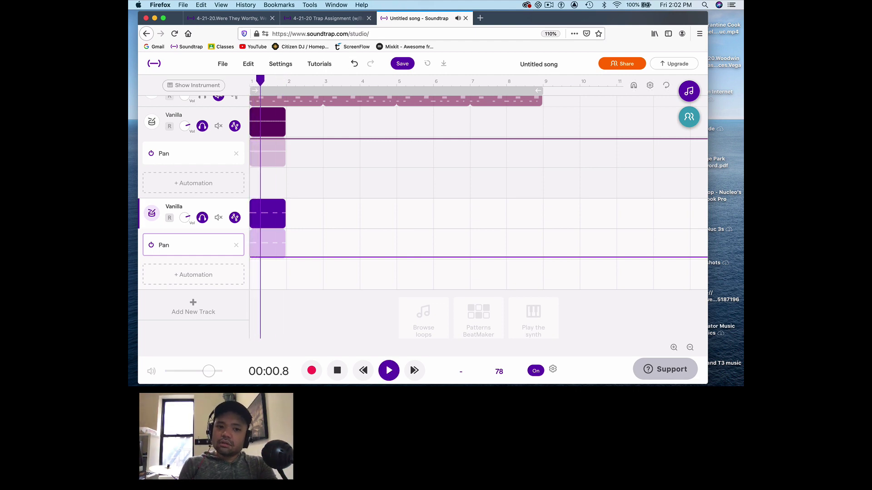
pyautogui.press('space')
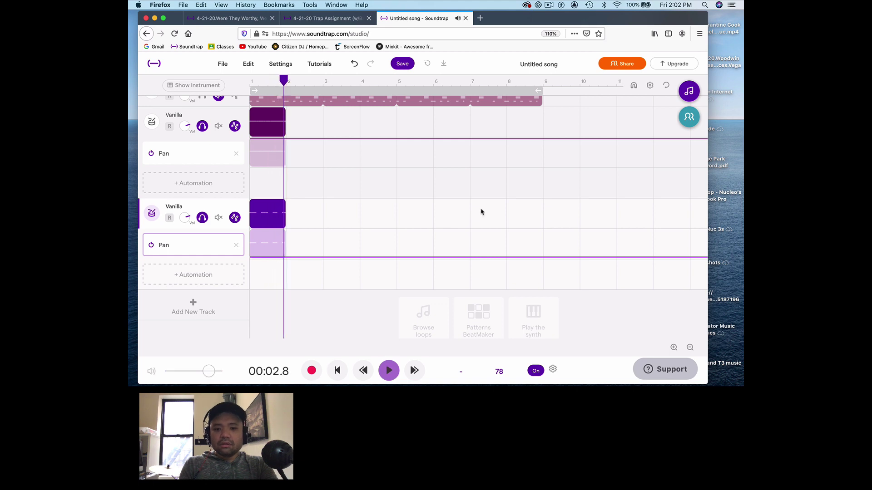
# - Turn the metronome off and replay the two soloed hi-hat tracks from the start of bar 1
pyautogui.moveTo(293, 81); pyautogui.dragTo(250, 81)
pyautogui.press('space')
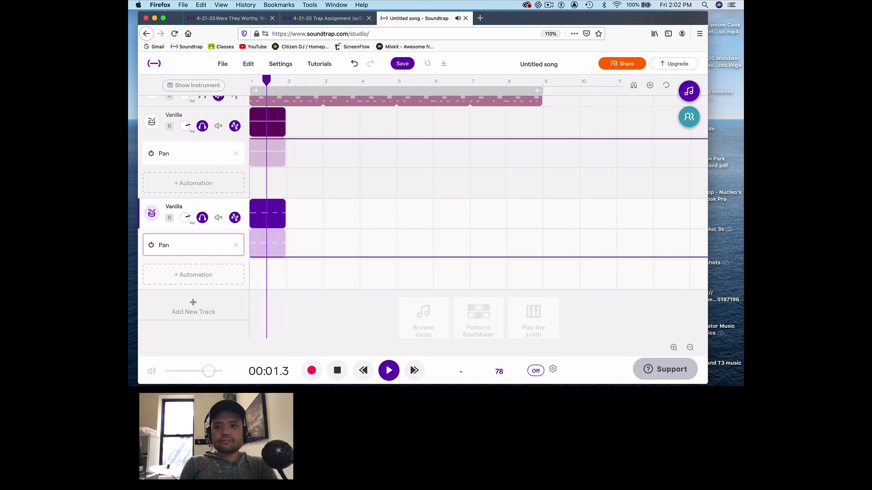
pyautogui.press('space')
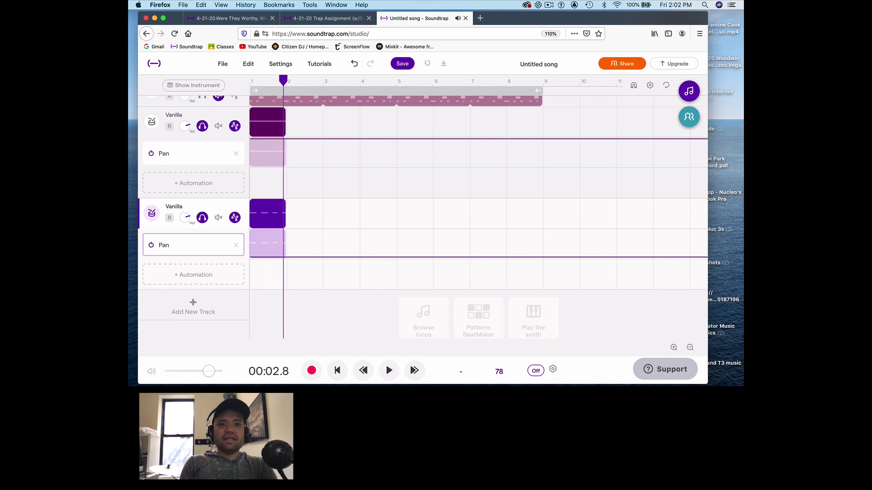
pyautogui.moveTo(279, 115)
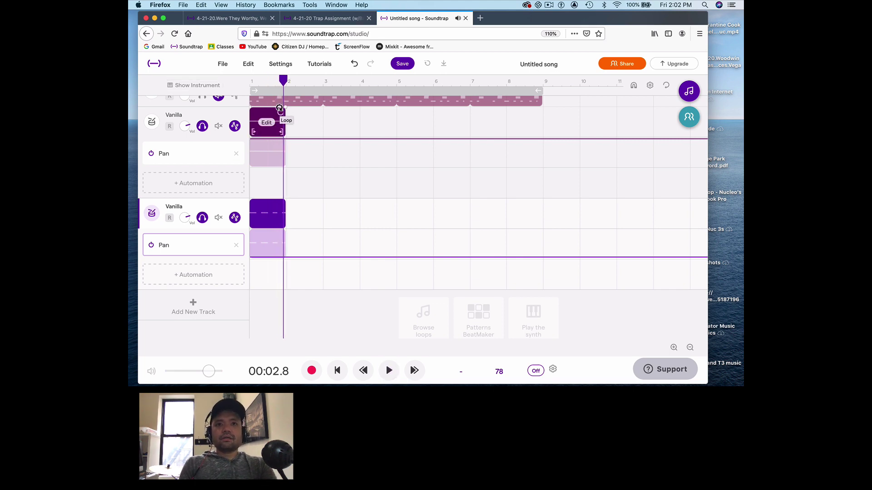
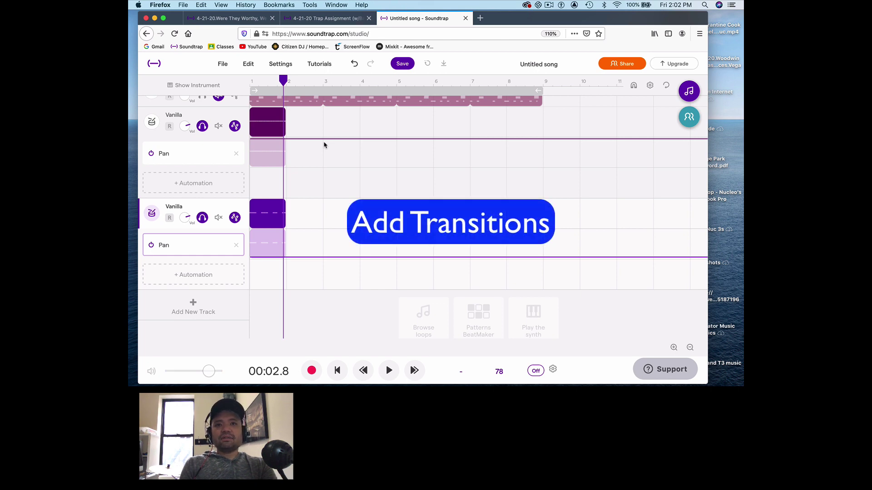
# - Switch to the 4-21-20.Were They Worthy example project and play a short passage from the start of bar 9
pyautogui.click(327, 19)
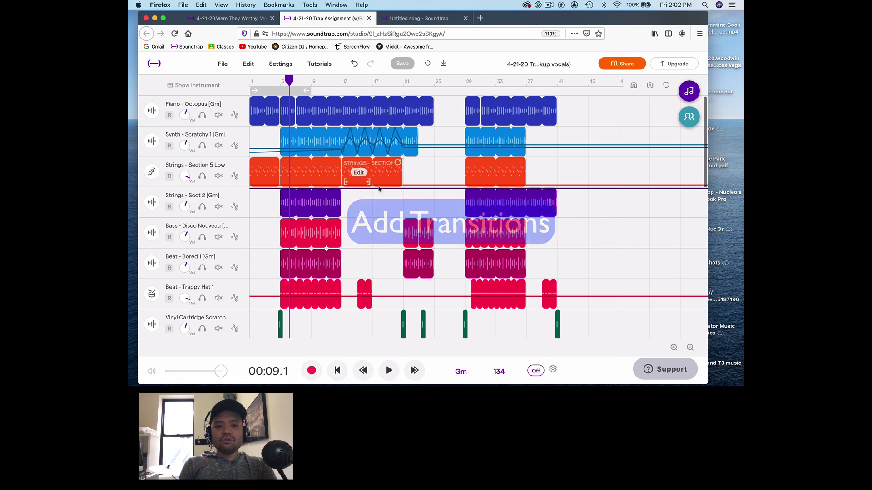
pyautogui.click(247, 19)
pyautogui.scroll(5, 366, 220)
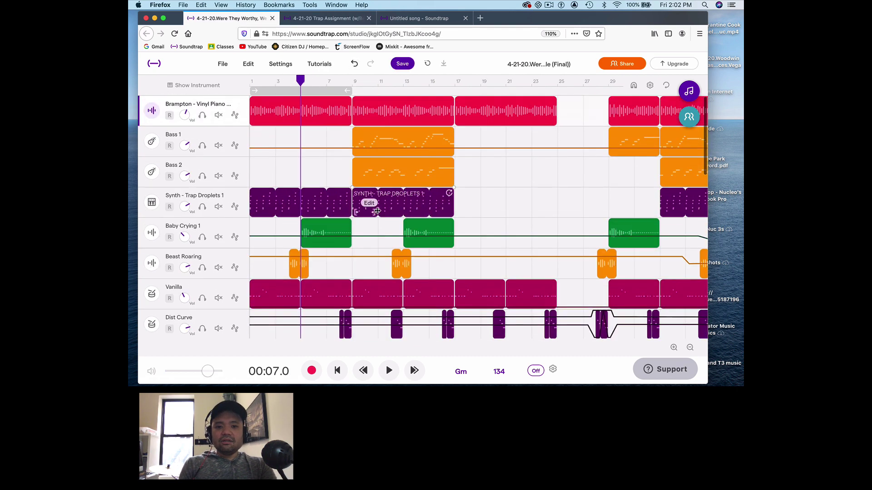
pyautogui.click(355, 81)
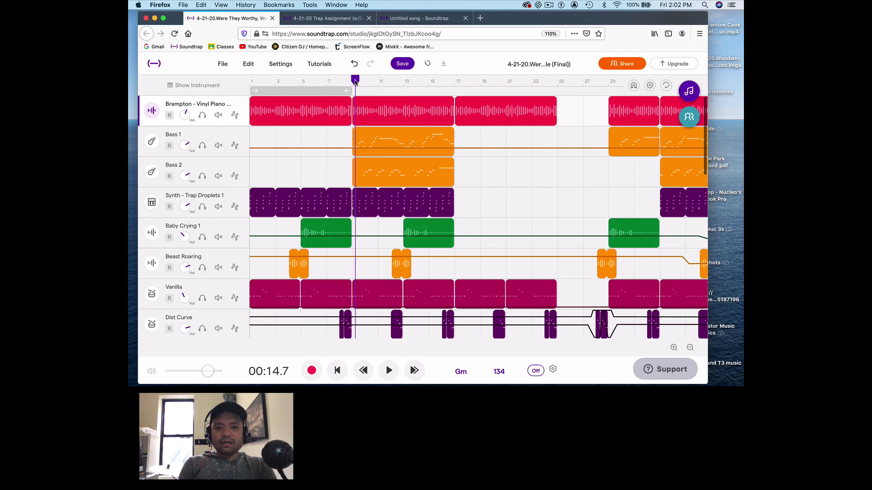
pyautogui.press('space')
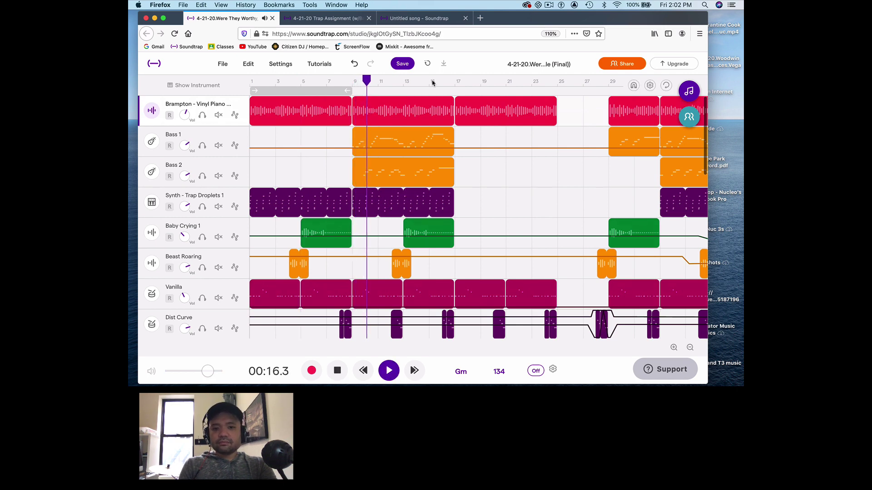
pyautogui.press('space')
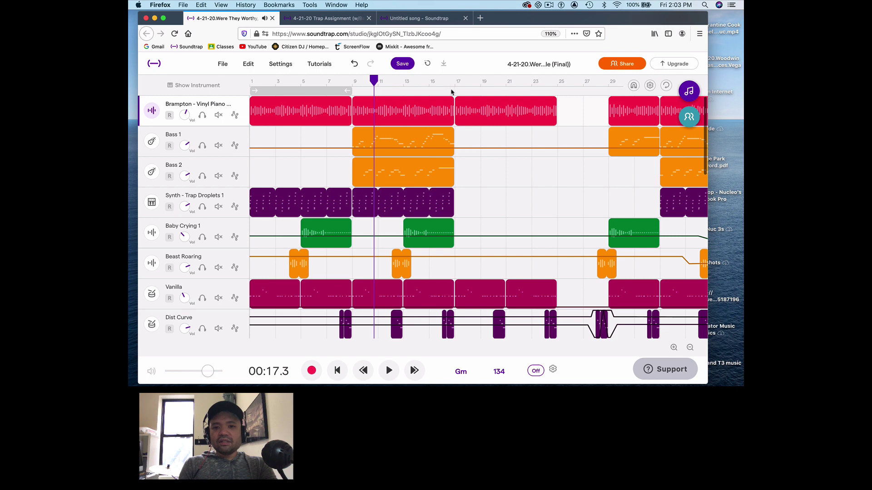
# - Play the 4-21-20.Were They Worthy project from just before bar 17 to about bar 19
pyautogui.click(451, 92)
pyautogui.press('space')
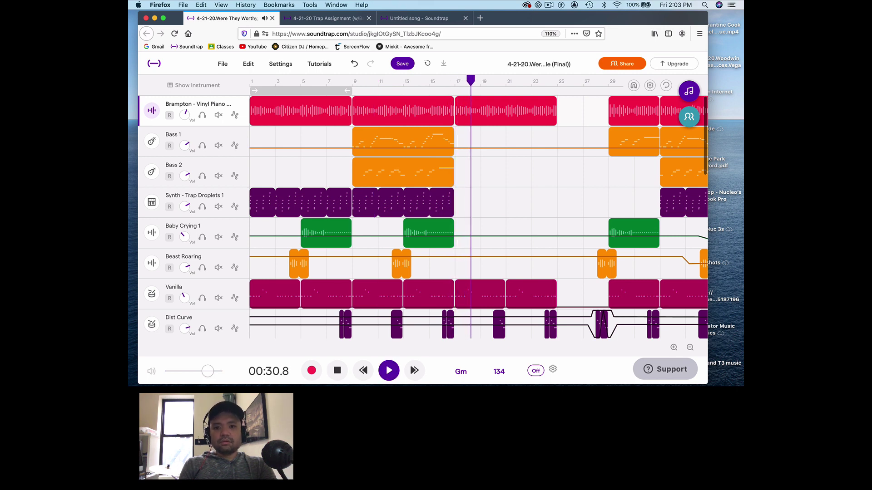
pyautogui.press('space')
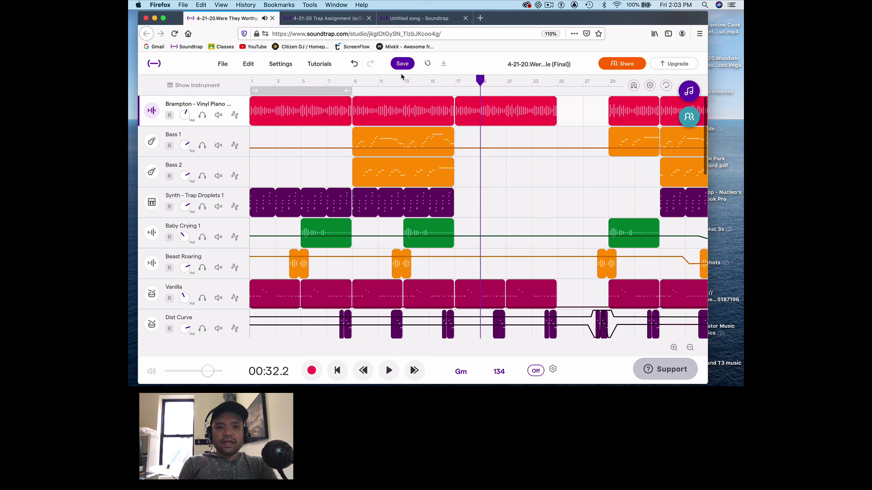
# - Switch to the 4-21-20 Trap Assignment project and play from about bar 11 past the section change at bar 13
pyautogui.click(331, 20)
pyautogui.moveTo(393, 122)
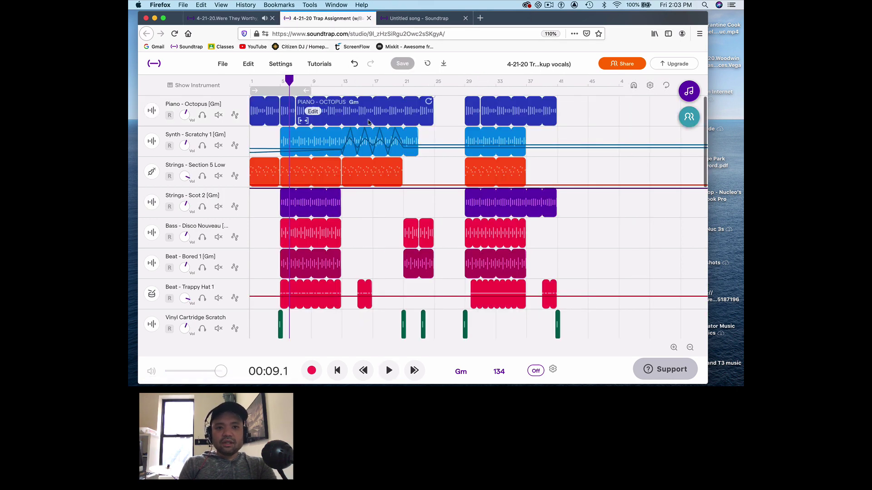
pyautogui.moveTo(289, 81); pyautogui.dragTo(329, 81)
pyautogui.press('space')
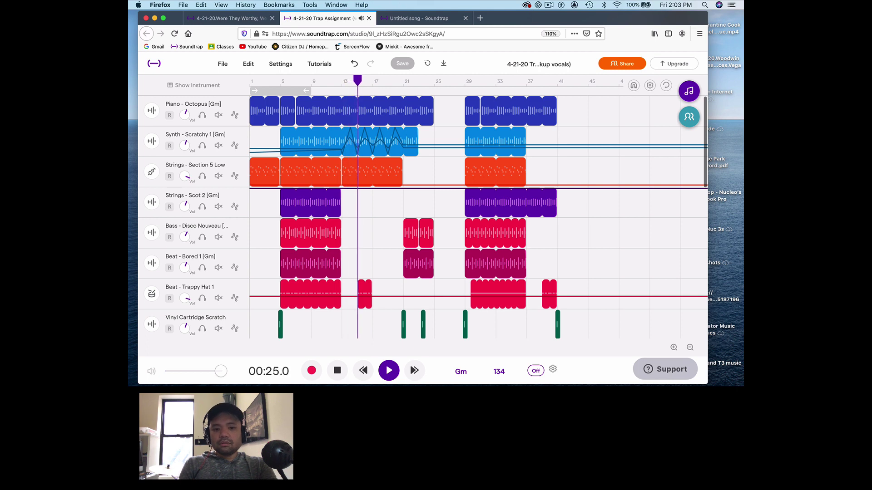
pyautogui.press('space')
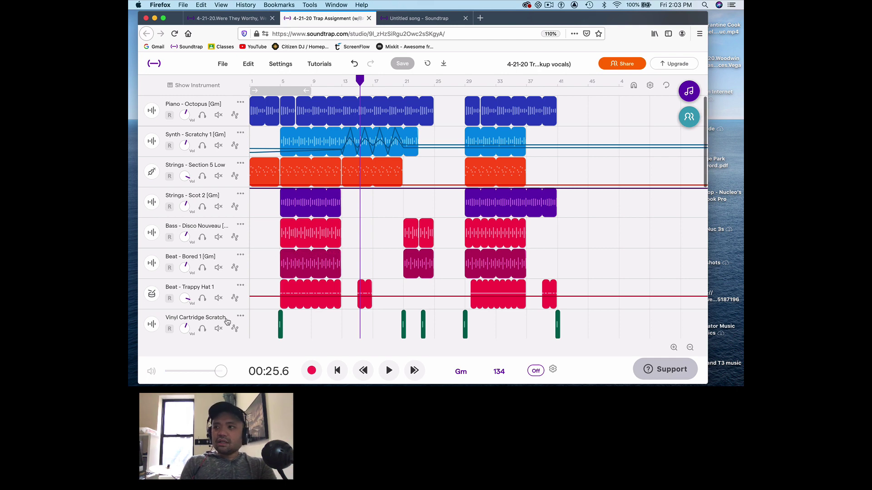
# - Solo the Vinyl Cartridge Scratch track and play its first scratch, just before bar 5
pyautogui.click(203, 328)
pyautogui.click(278, 81)
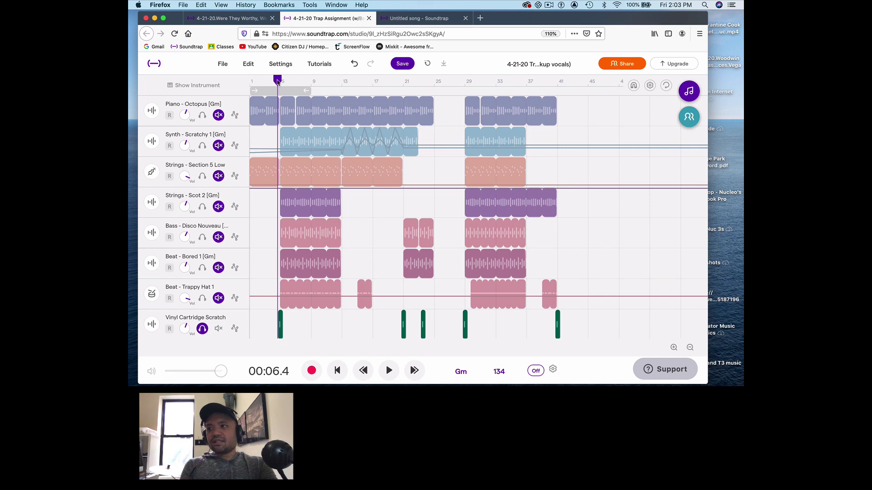
pyautogui.press('space')
pyautogui.press('space')
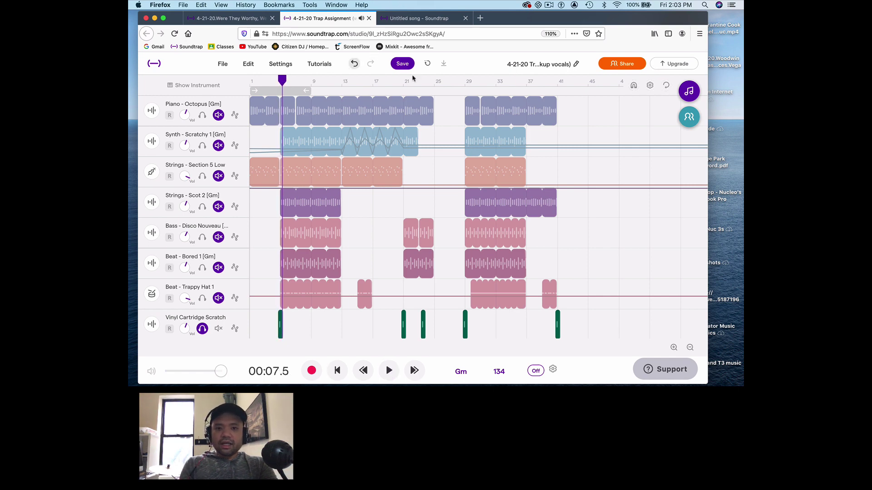
# - Play the soloed vinyl scratch at about bar 21
pyautogui.click(414, 81)
pyautogui.click(407, 81)
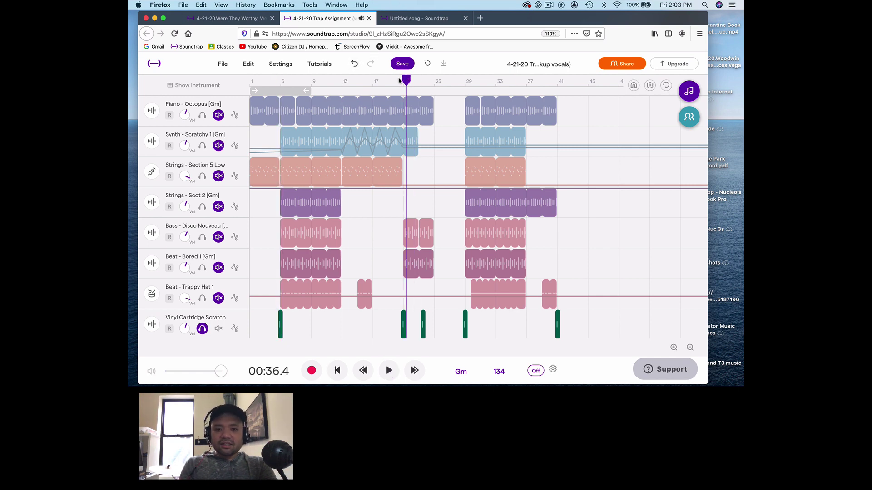
pyautogui.click(399, 81)
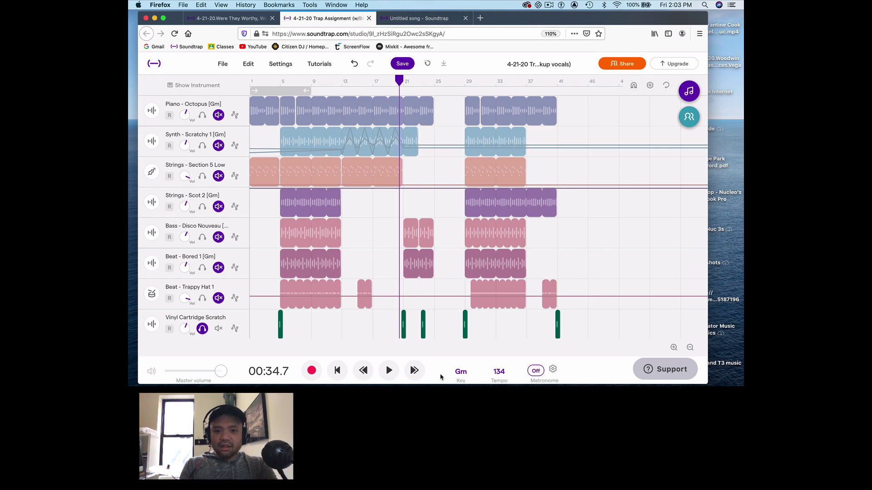
pyautogui.press('space')
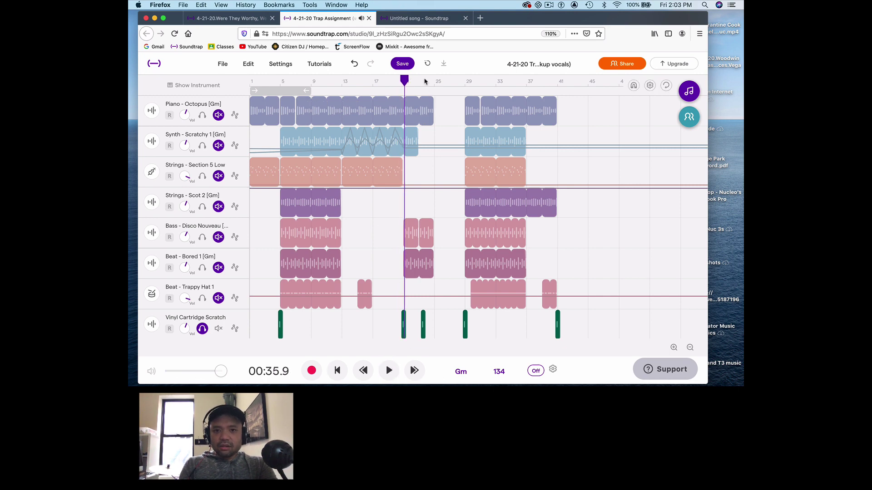
# - Play the remaining soloed vinyl scratches around bars 29 and 41
pyautogui.click(424, 80)
pyautogui.click(452, 81)
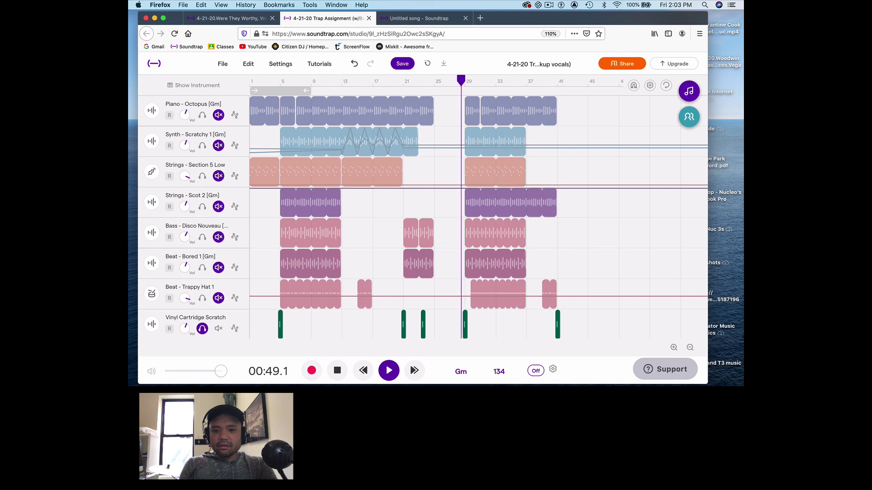
pyautogui.click(553, 81)
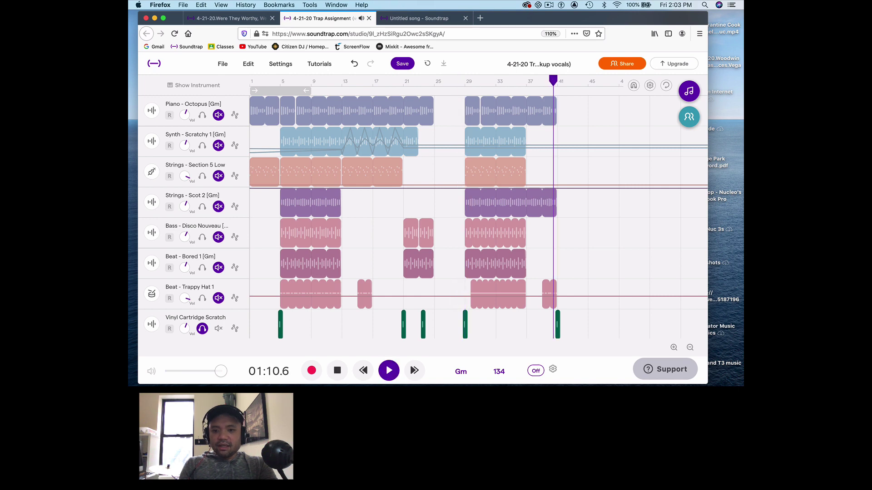
pyautogui.press('space')
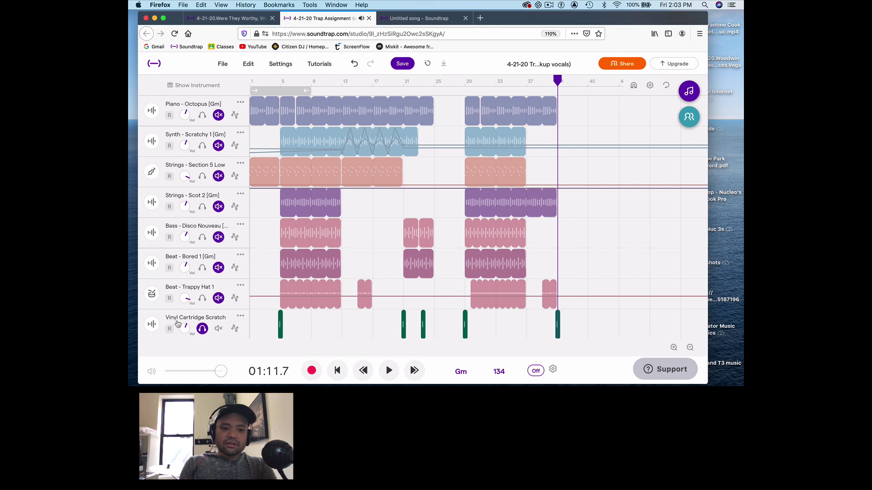
# - Unsolo the Vinyl Cartridge Scratch track and play the full mix from bar 1 past the scratch at bar 5
pyautogui.click(202, 328)
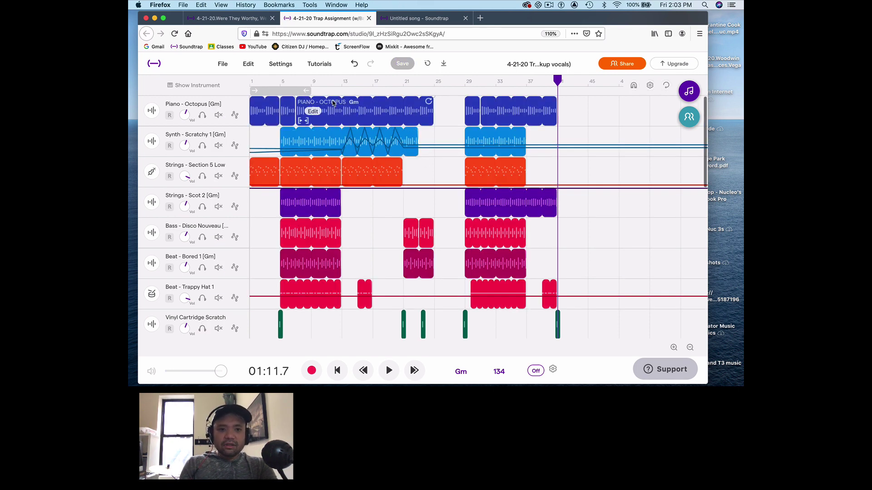
pyautogui.click(252, 80)
pyautogui.moveTo(252, 81); pyautogui.dragTo(249, 81)
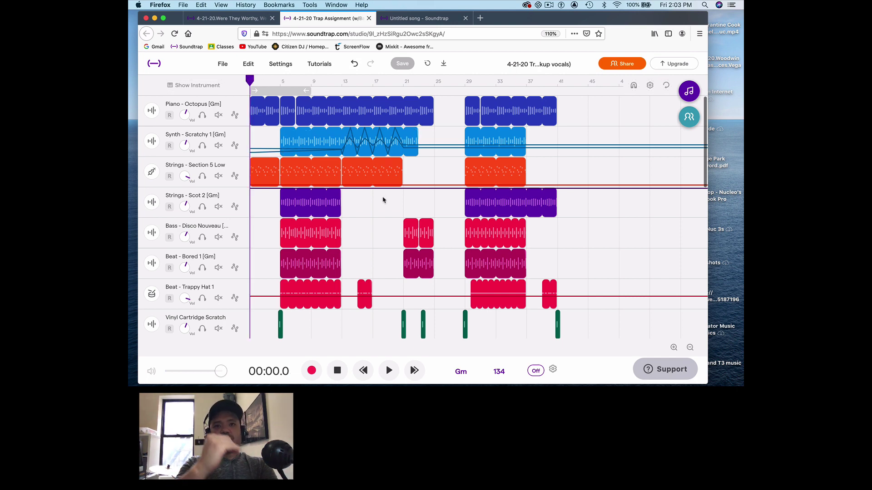
pyautogui.press('space')
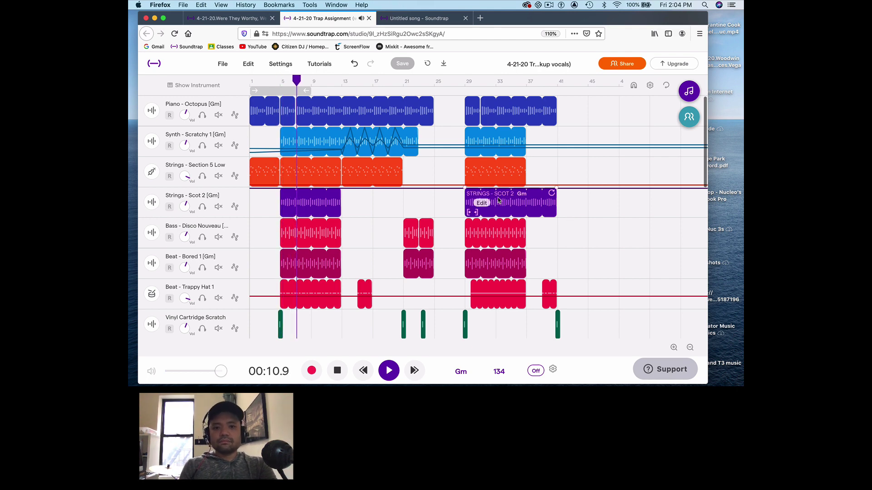
pyautogui.press('space')
# - Play the full mix from about bar 27 through the scratch transition at bar 29
pyautogui.click(406, 81)
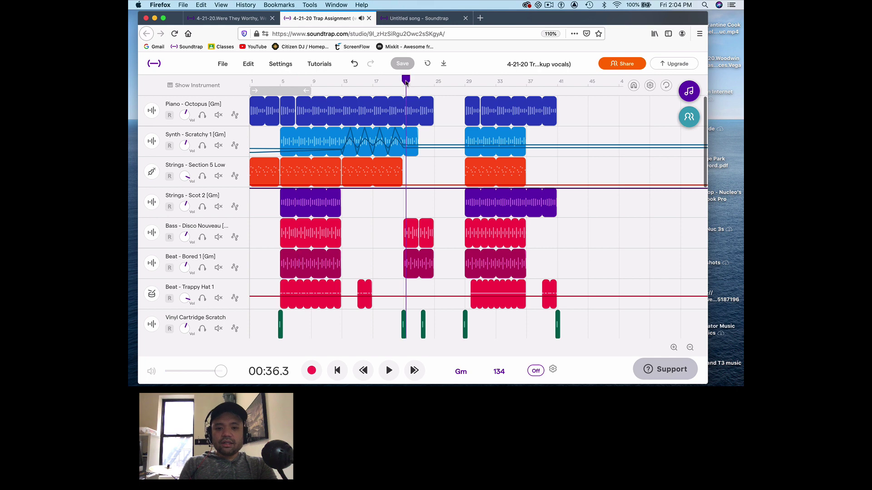
pyautogui.click(446, 81)
pyautogui.press('space')
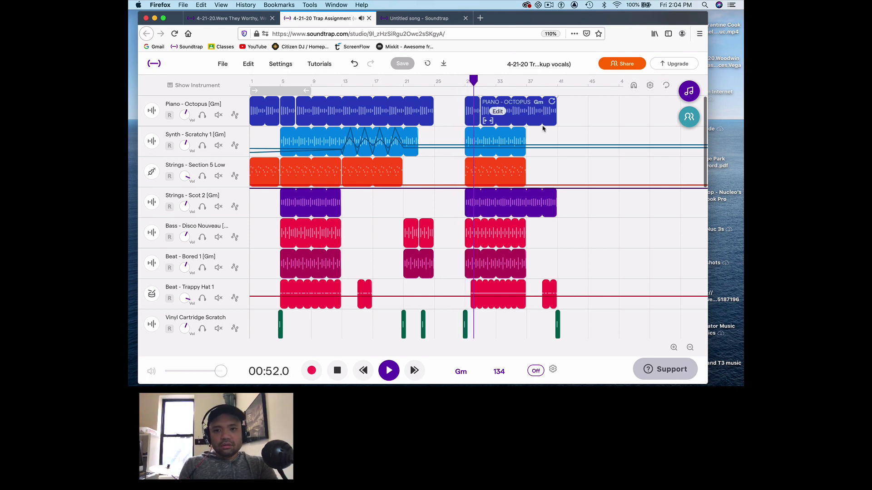
pyautogui.press('space')
# - Play the song's ending from about bar 39 past the final scratch at bar 41, and stop playback
pyautogui.click(544, 83)
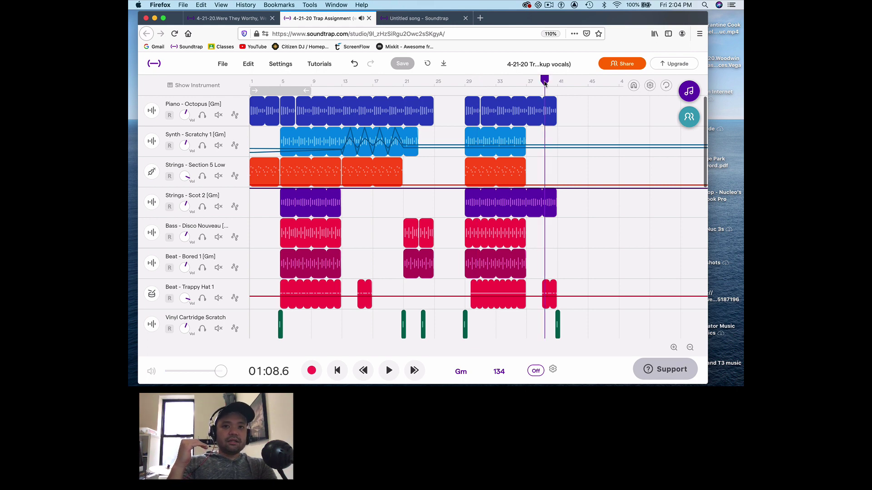
pyautogui.press('space')
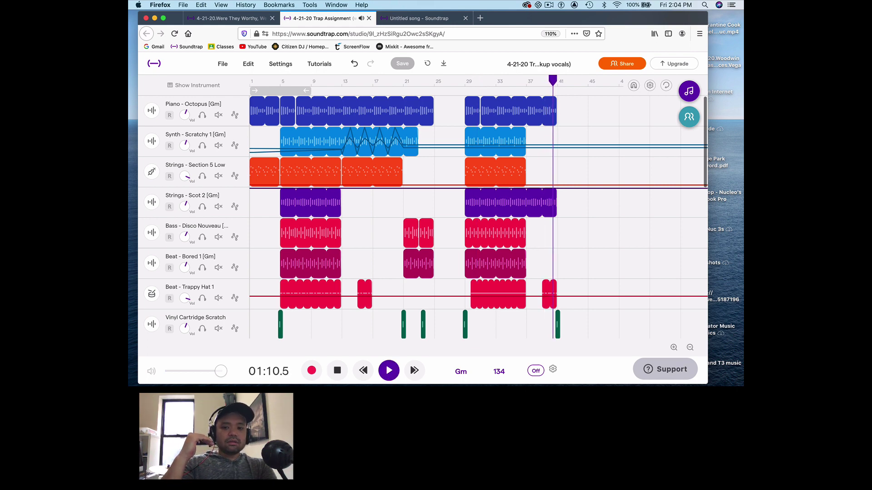
pyautogui.press('space')
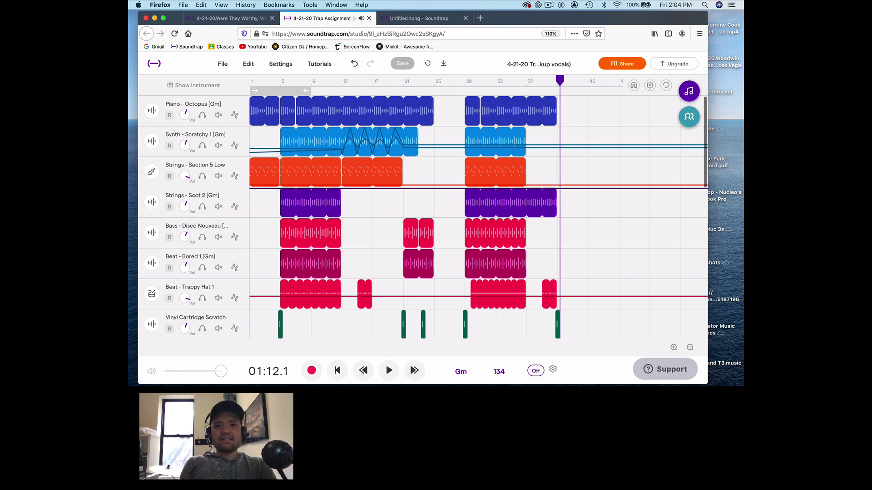
pyautogui.press('space')
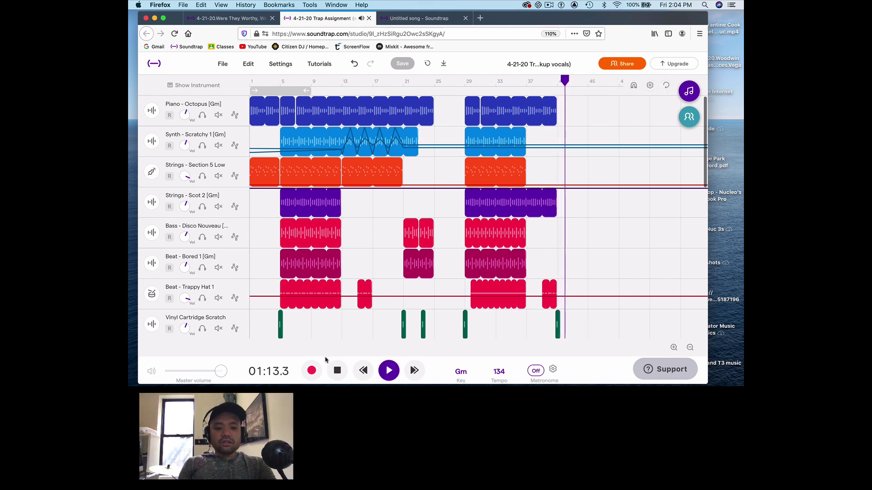
pyautogui.click(338, 371)
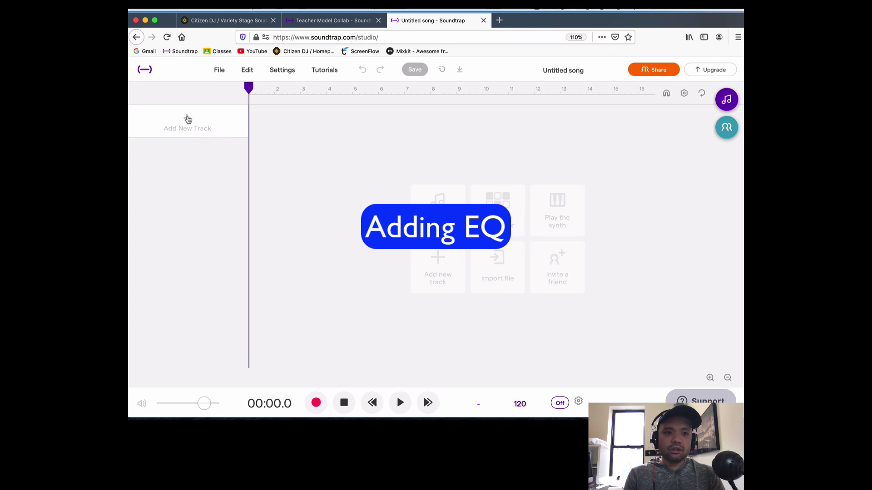
# - In the untitled song, add a microphone voice track, confirm headphone use, and record a spoken clip about 5 seconds long
pyautogui.click(188, 119)
pyautogui.click(312, 181)
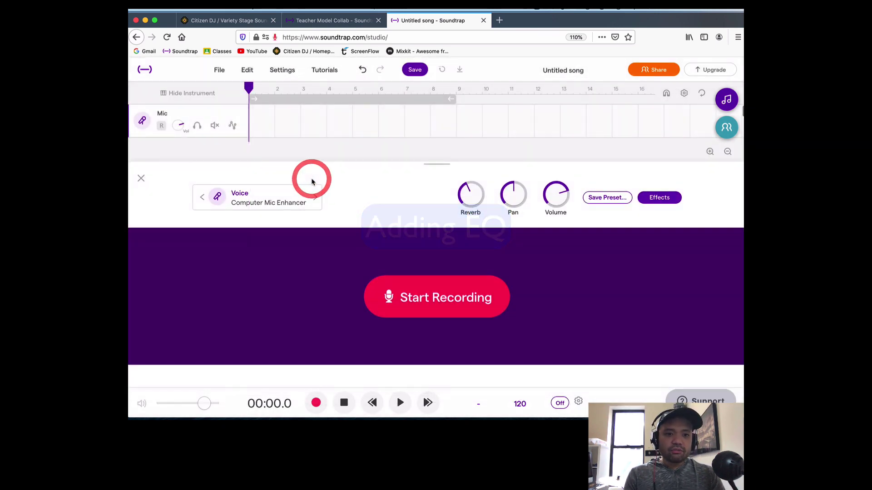
pyautogui.click(398, 313)
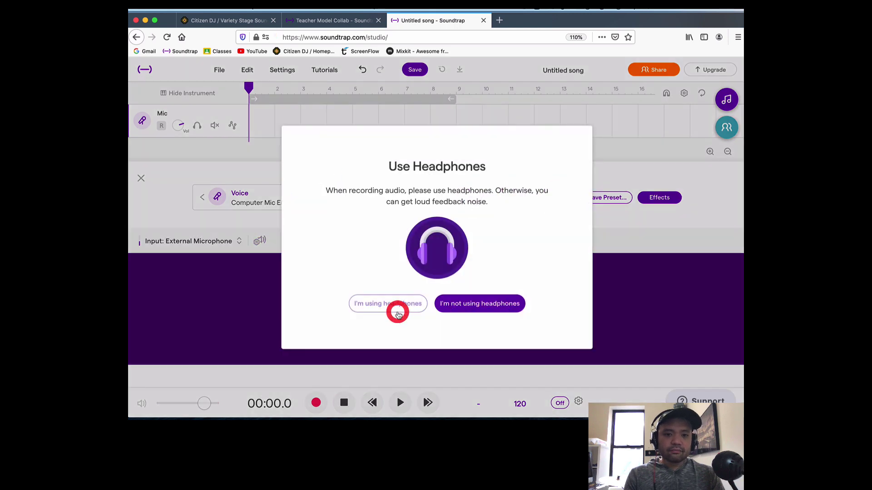
pyautogui.click(398, 313)
pyautogui.click(395, 306)
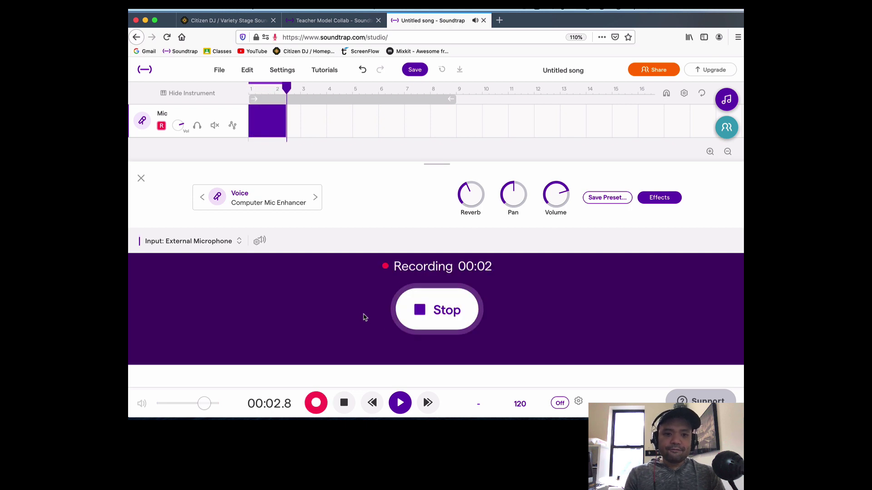
pyautogui.click(415, 315)
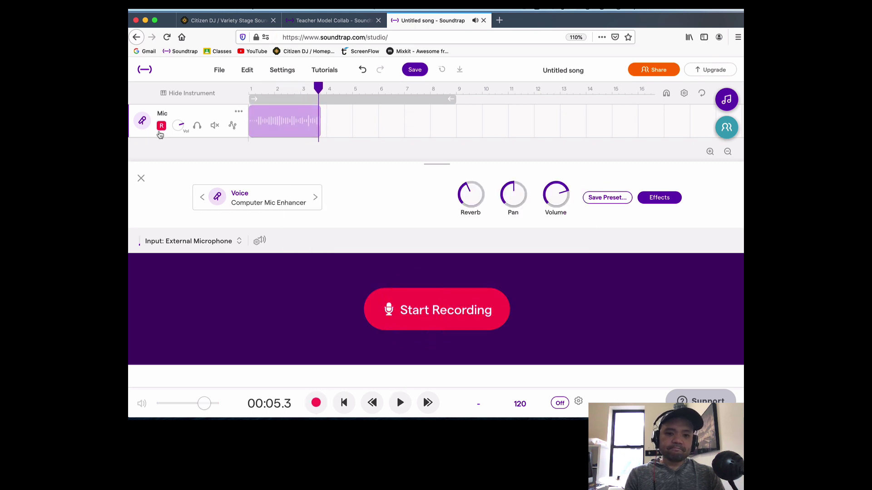
# - Close the Mic track's instrument view, disarm the track for recording, and play the recorded clip from the start
pyautogui.click(142, 180)
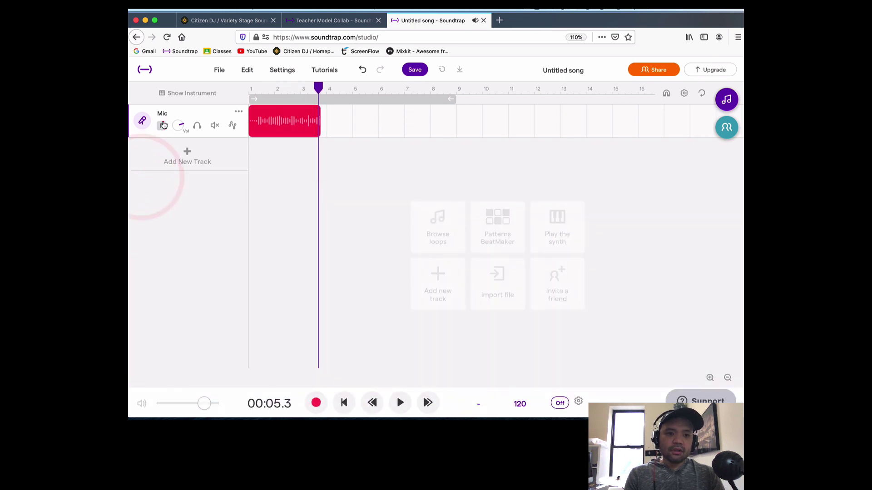
pyautogui.click(161, 126)
pyautogui.click(250, 89)
pyautogui.press('space')
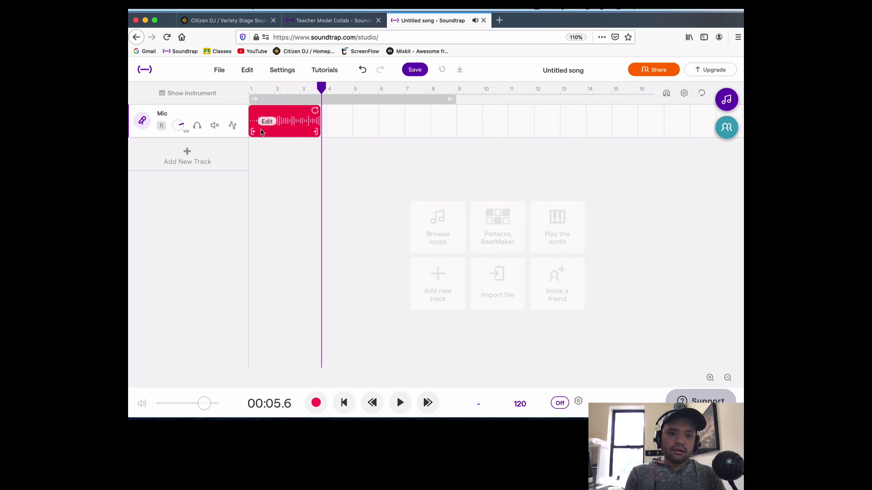
# - Duplicate the Mic track with its clip and mute the original
pyautogui.rightClick(237, 111)
pyautogui.click(256, 149)
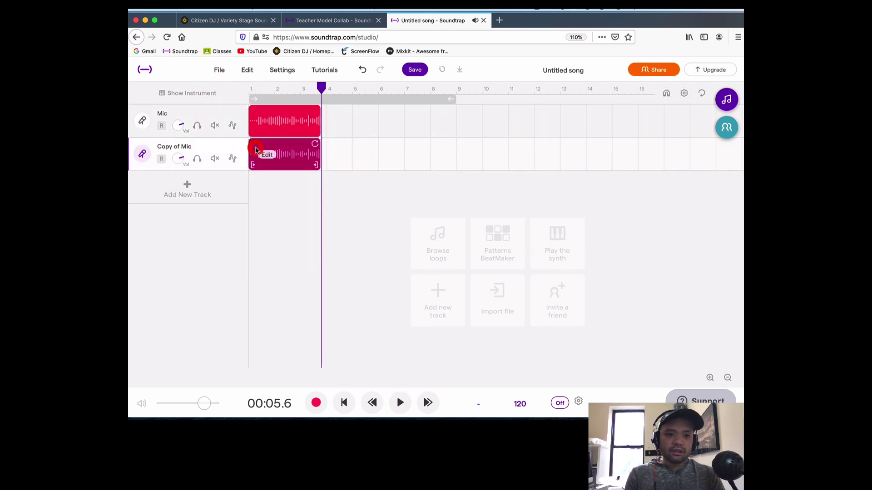
pyautogui.click(213, 126)
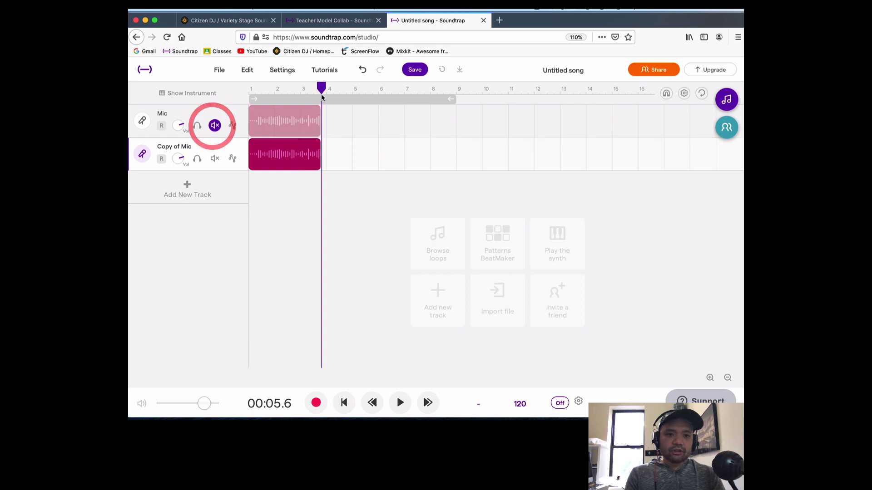
# - Play the Copy of Mic clip from the start twice, stopping partway each time, and return the playhead to the beginning
pyautogui.click(343, 403)
pyautogui.press('space')
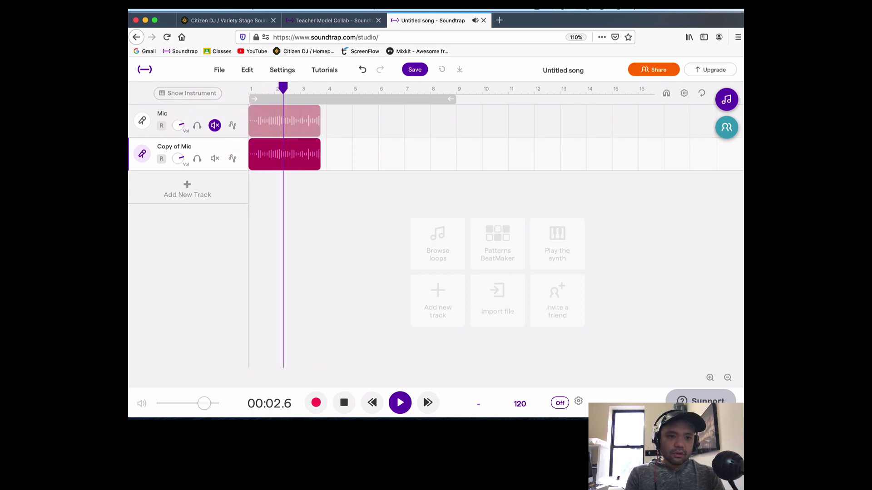
pyautogui.press('space')
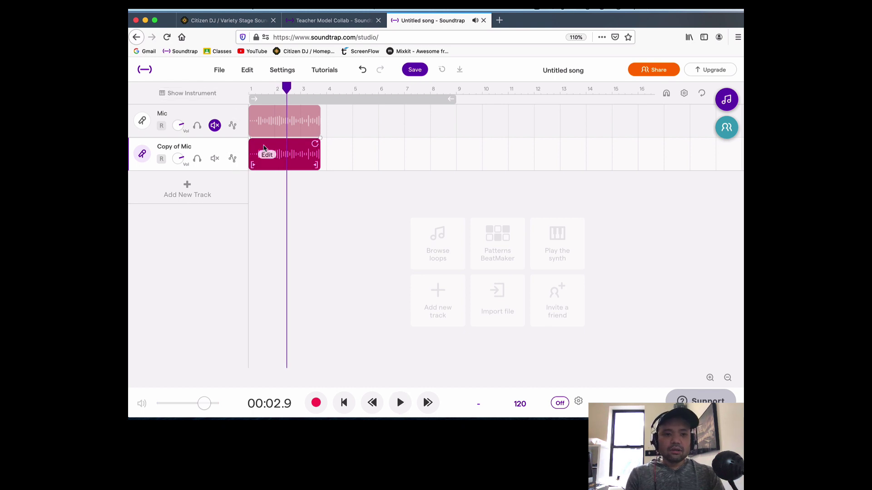
pyautogui.click(235, 89)
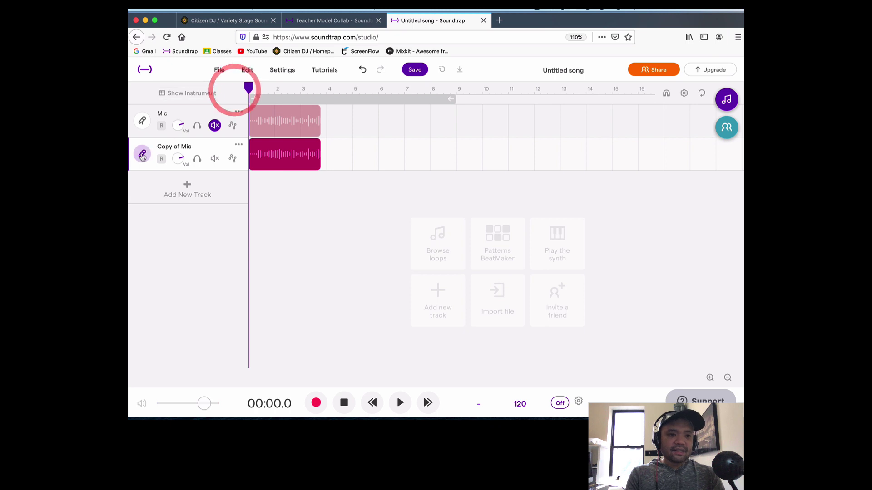
pyautogui.press('space')
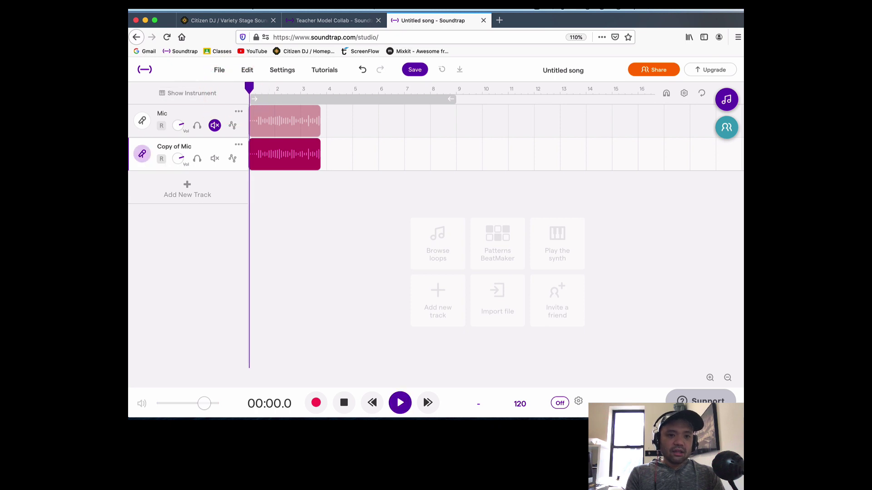
pyautogui.press('space')
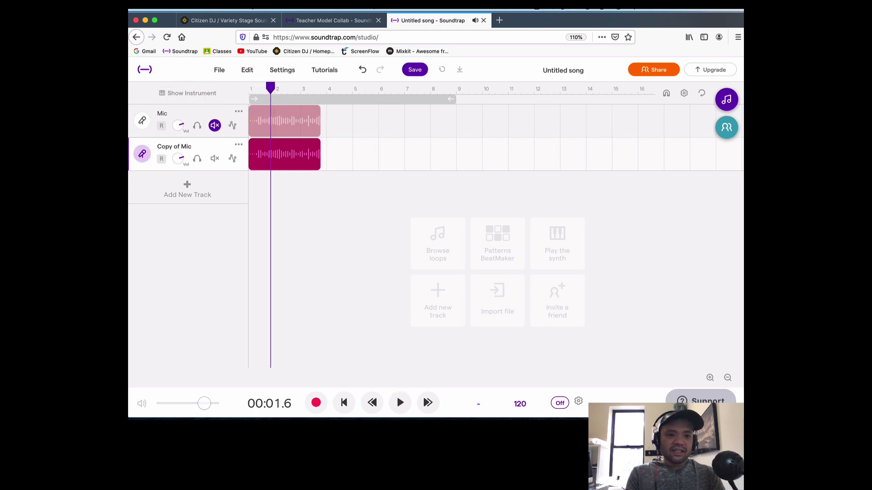
pyautogui.moveTo(272, 86); pyautogui.dragTo(237, 89)
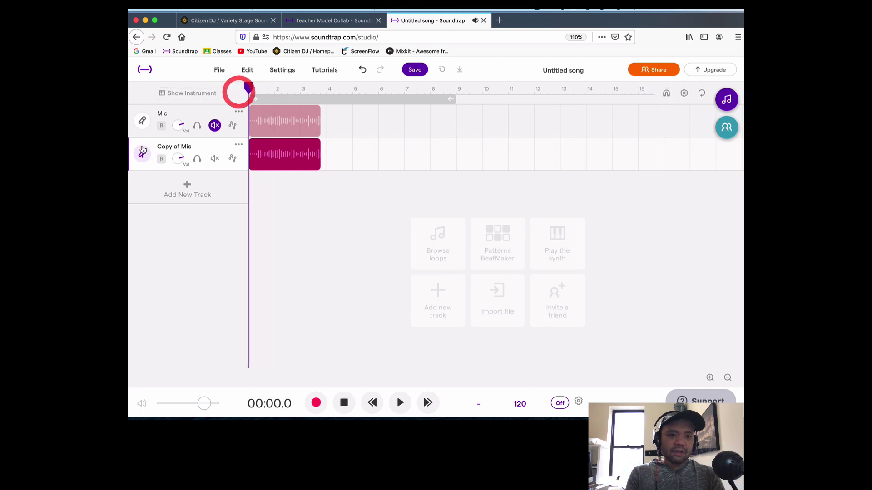
# - In the Copy of Mic track's effects, replace the preset Equalizer with a new flat one, keeping the Parametric Eq
pyautogui.click(142, 155)
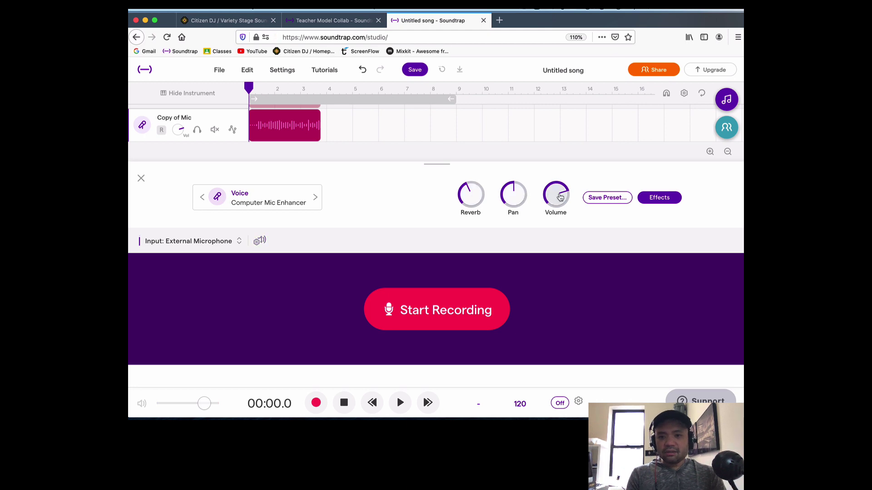
pyautogui.click(658, 198)
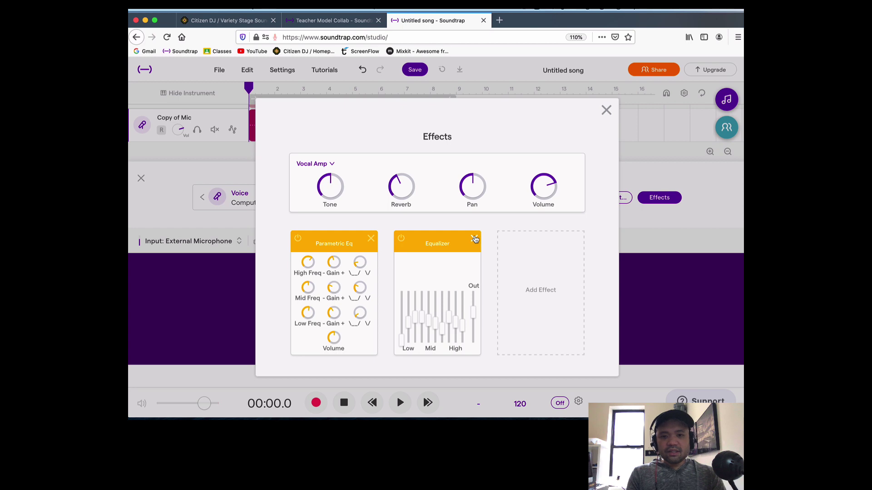
pyautogui.click(474, 238)
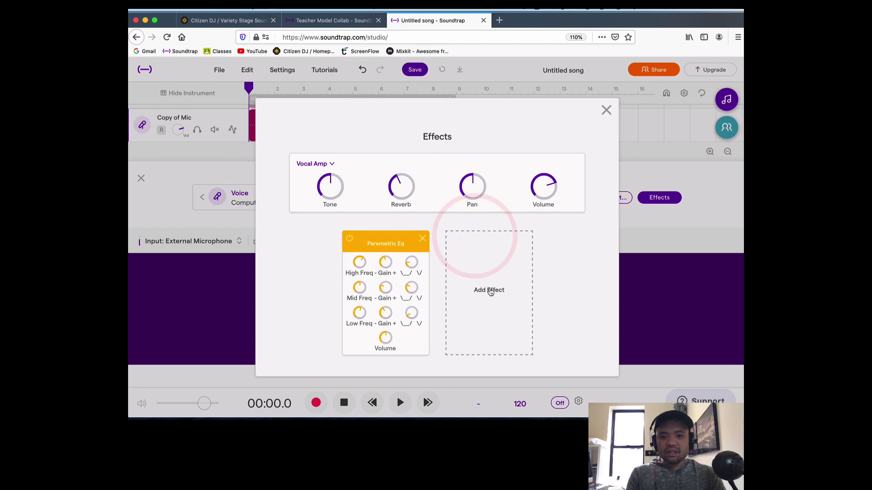
pyautogui.click(491, 291)
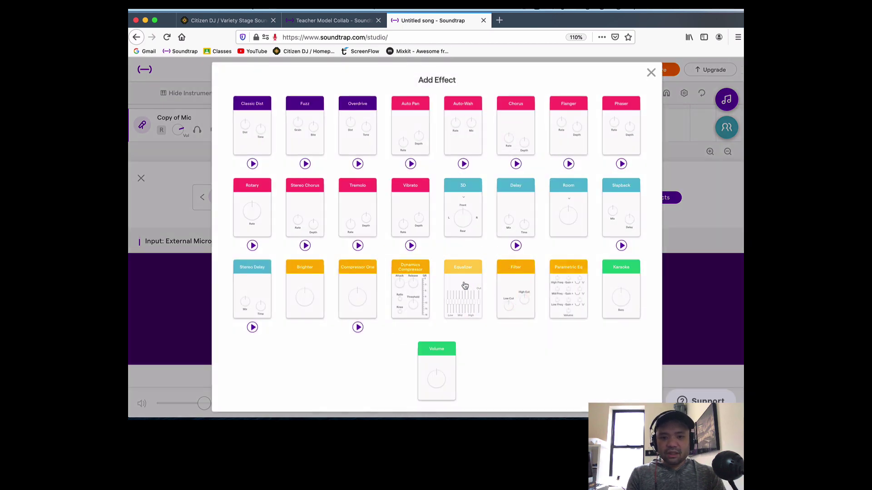
pyautogui.click(463, 286)
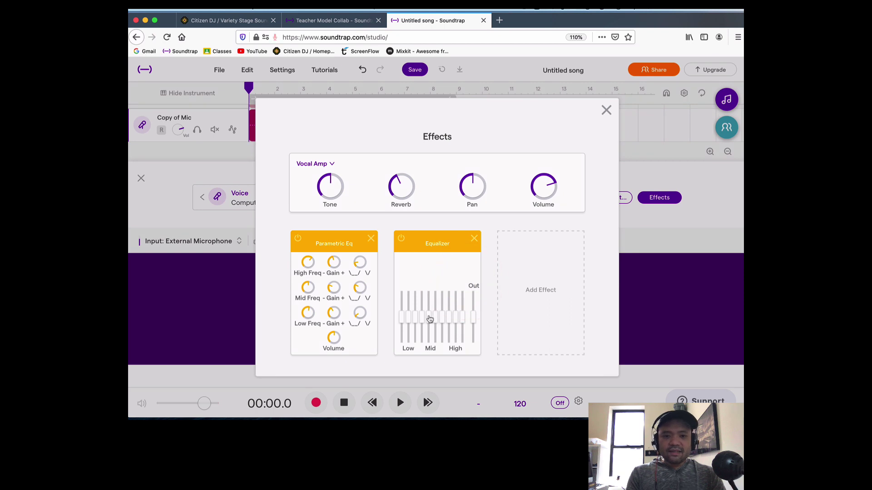
# - Raise the new Equalizer's fifth to eighth bands to boost the mids and upper mids, and close the effects
pyautogui.click(431, 286)
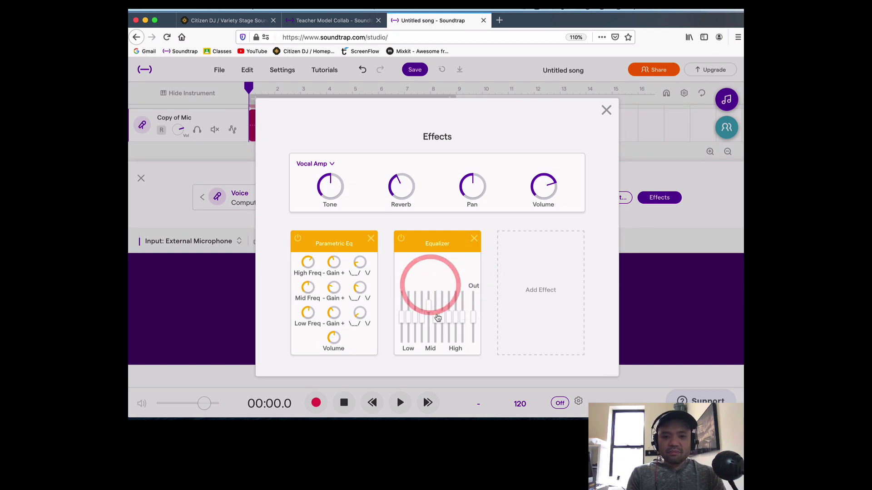
pyautogui.click(435, 307)
pyautogui.click(437, 297)
pyautogui.click(437, 295)
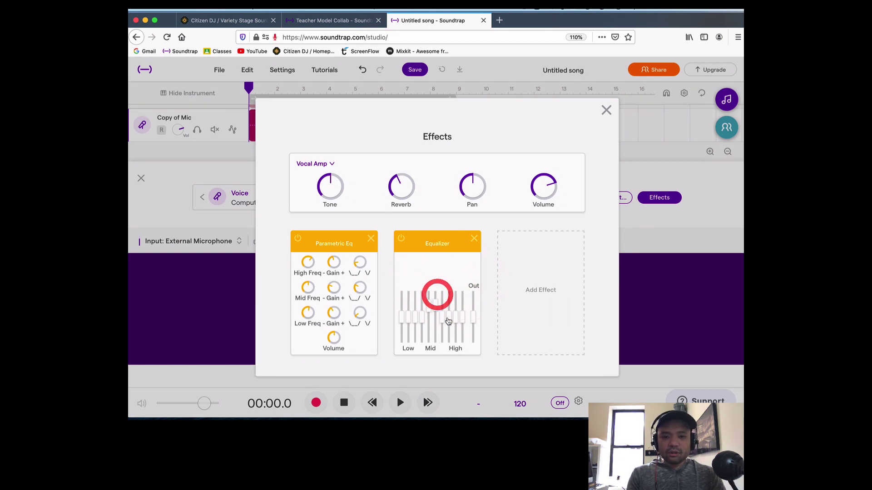
pyautogui.click(441, 296)
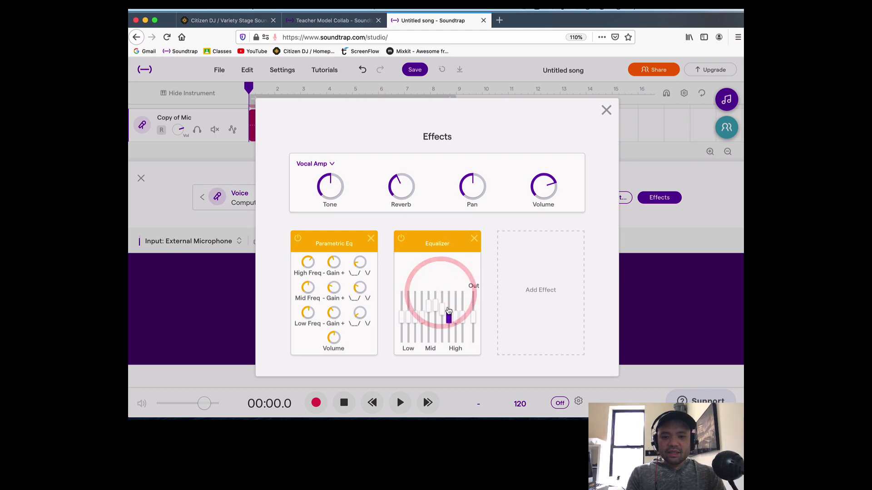
pyautogui.click(445, 301)
pyautogui.click(441, 297)
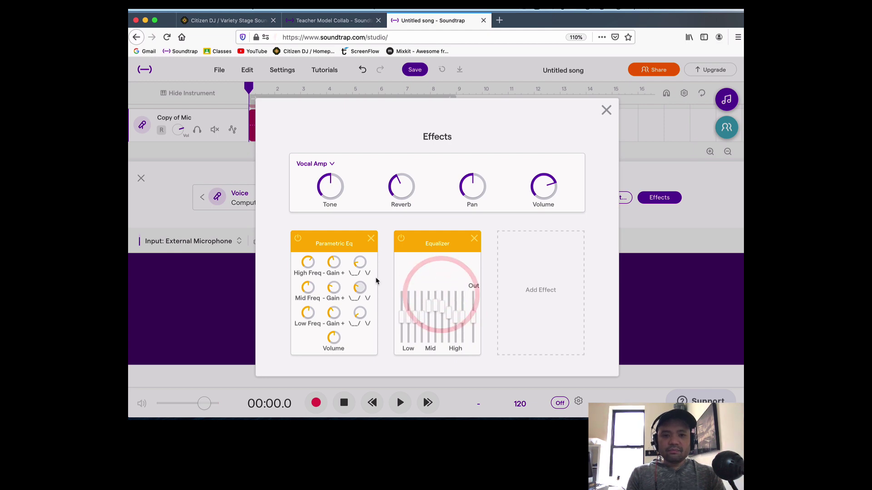
pyautogui.click(606, 110)
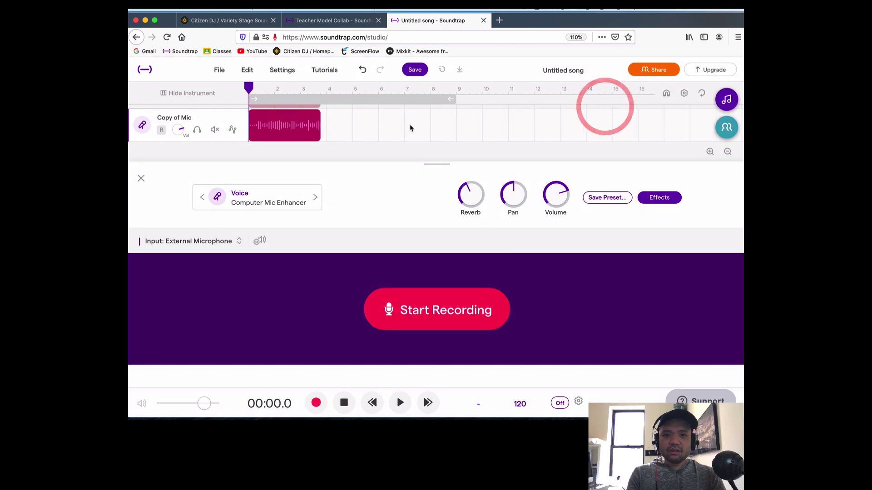
# - Enable looping over just the recorded clip, start playback, and close the Copy of Mic track's instrument view
pyautogui.click(382, 100)
pyautogui.moveTo(451, 99); pyautogui.dragTo(317, 98)
pyautogui.press('space')
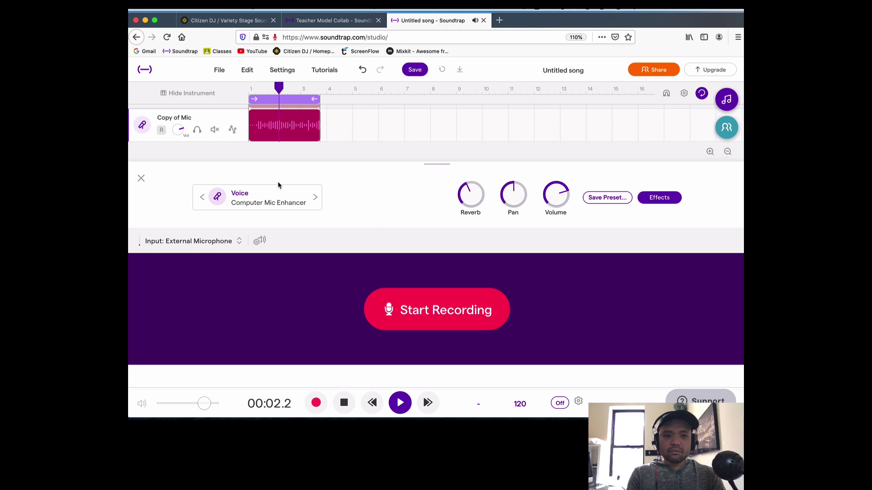
pyautogui.click(141, 178)
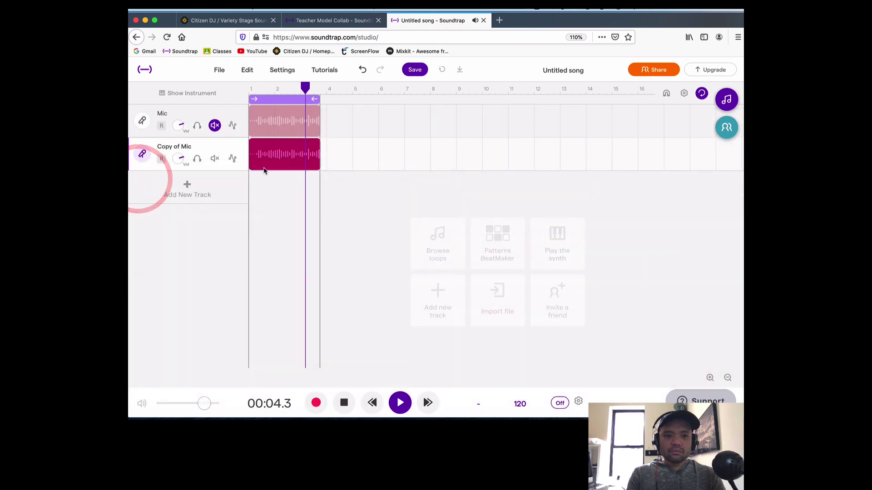
# - Compare the original and equalized recordings by alternating their mutes, leave both tracks muted, stop playback, and return the playhead to the start
pyautogui.click(214, 159)
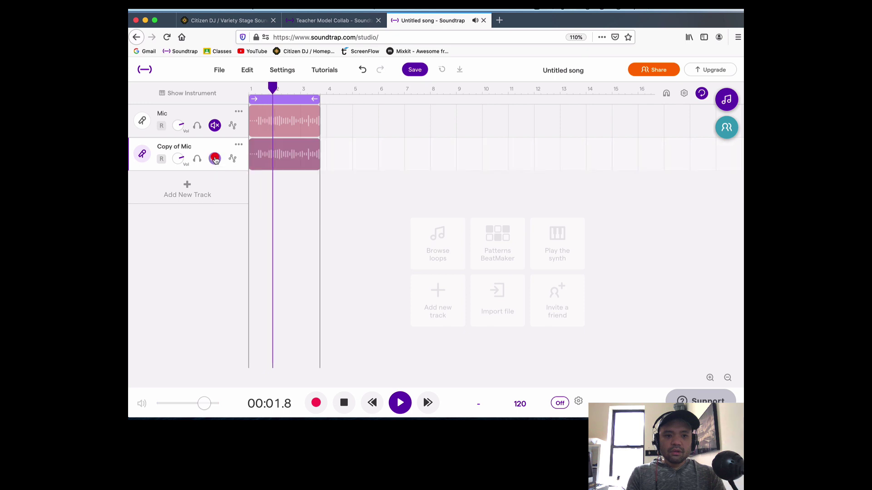
pyautogui.click(217, 125)
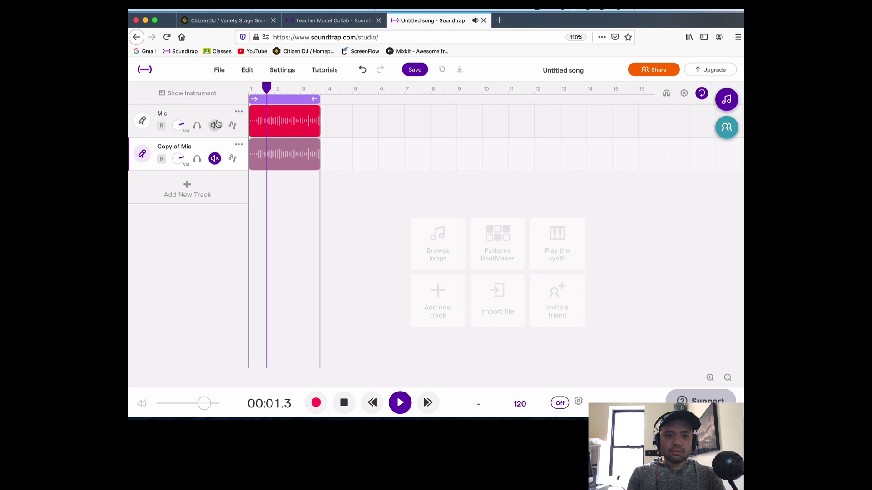
pyautogui.click(215, 124)
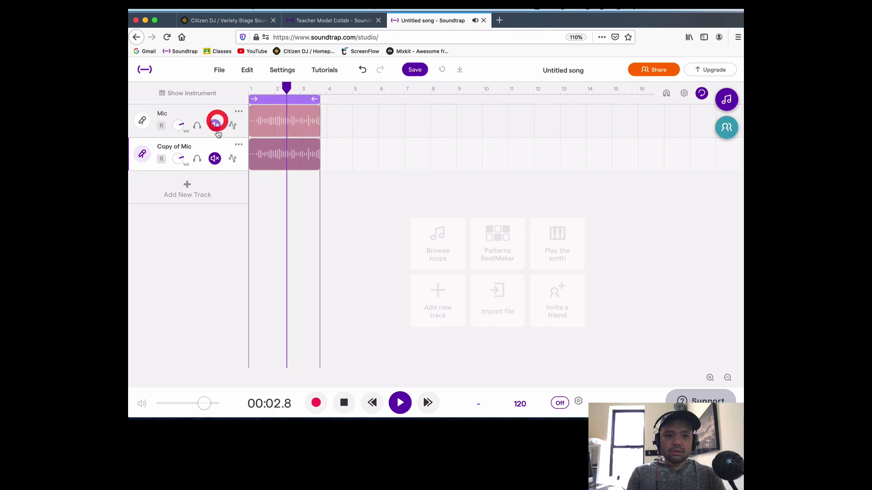
pyautogui.click(214, 158)
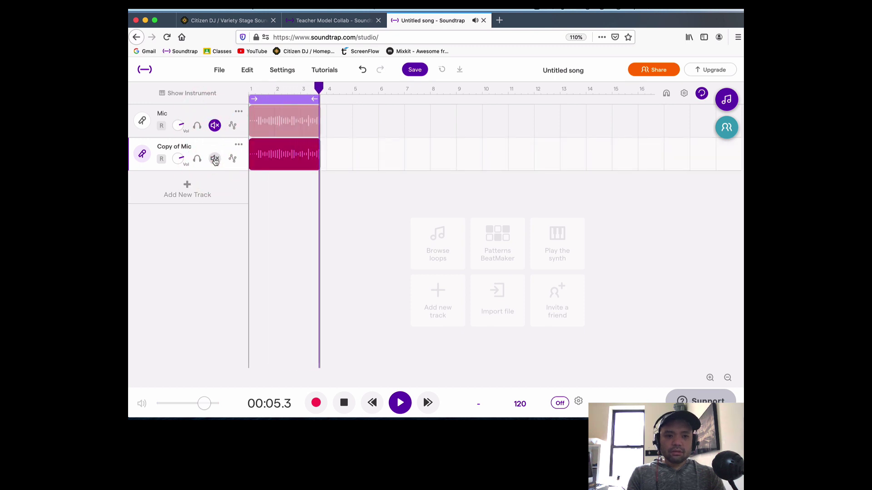
pyautogui.click(215, 159)
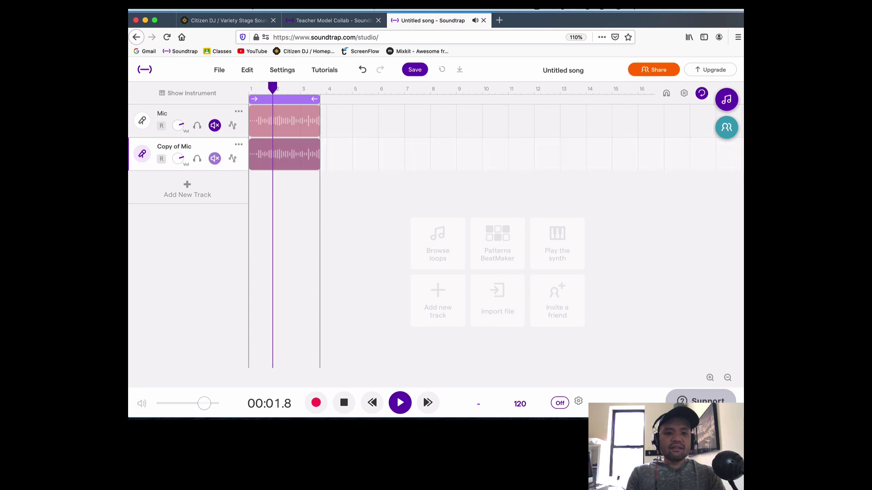
pyautogui.press('space')
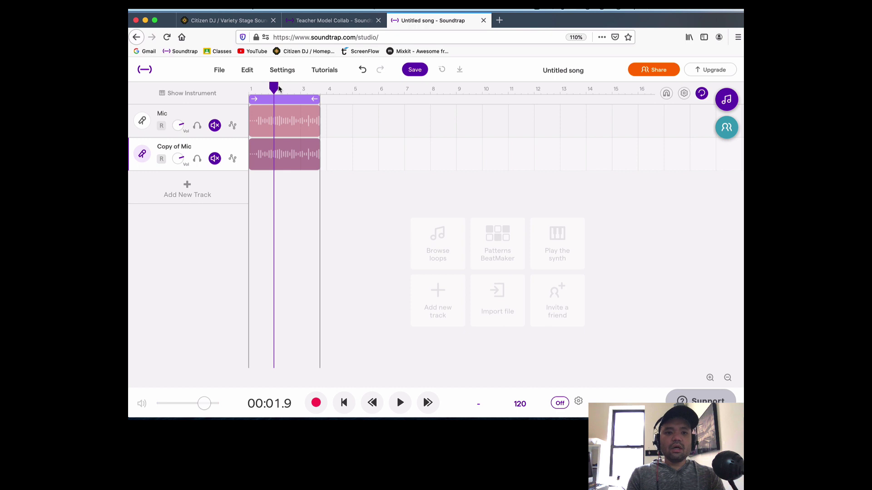
pyautogui.moveTo(273, 89); pyautogui.dragTo(248, 86)
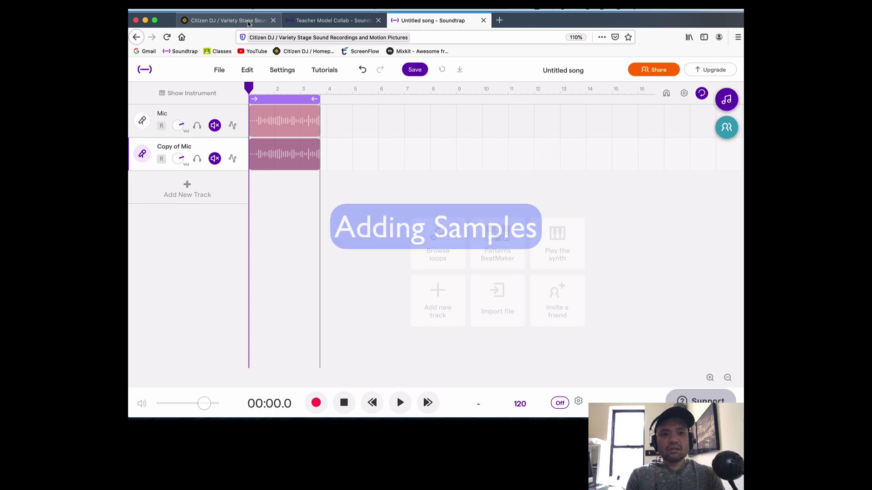
# - Switch to the Citizen DJ site, return to its homepage, and clear the study introduction by starting the first task
pyautogui.click(248, 21)
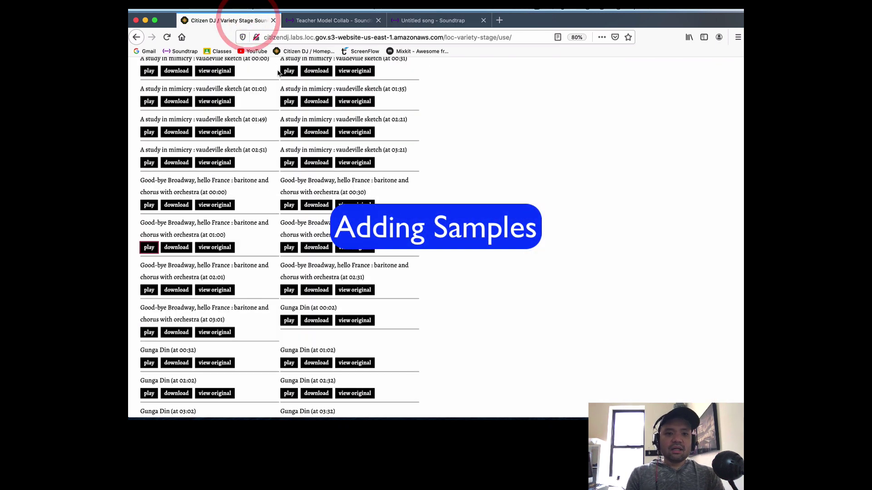
pyautogui.click(136, 37)
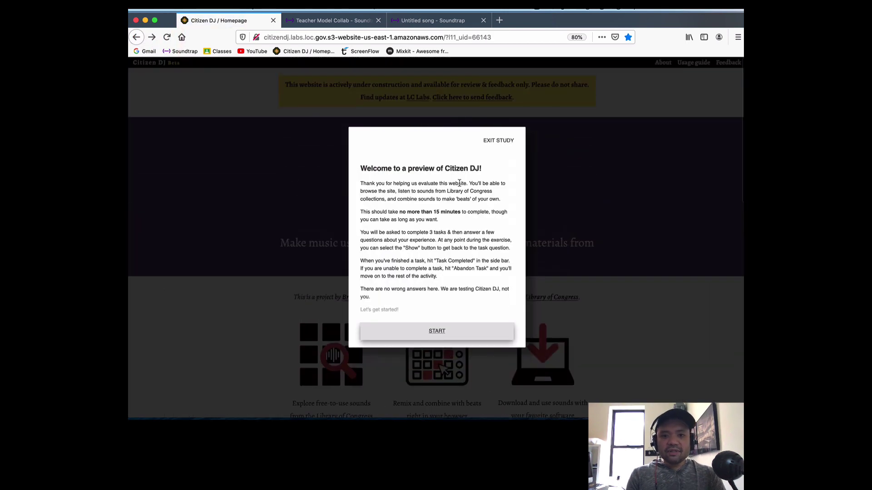
pyautogui.click(499, 139)
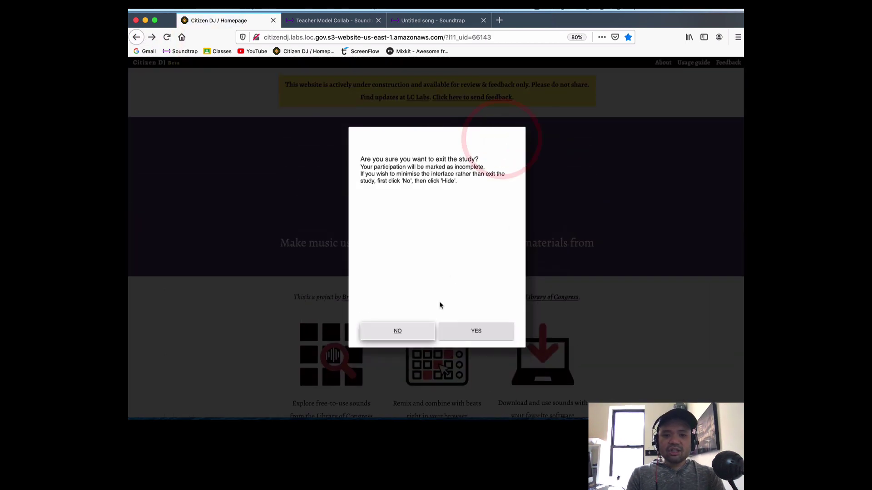
pyautogui.click(406, 332)
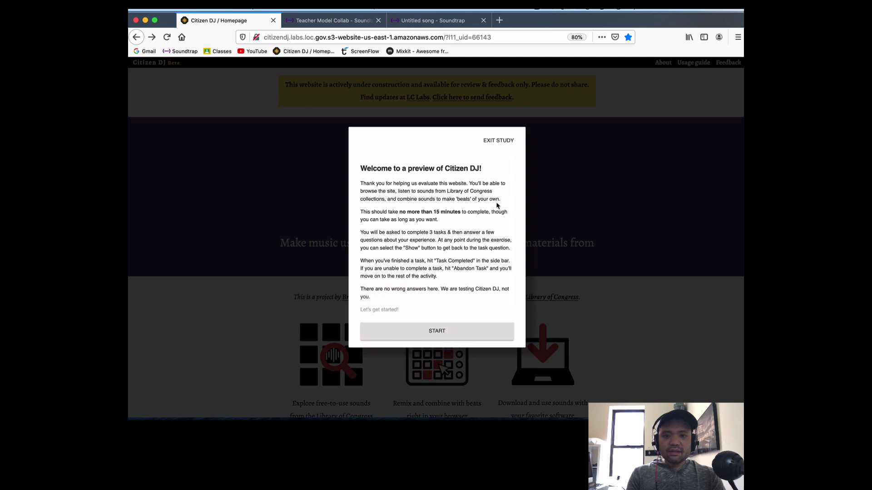
pyautogui.click(495, 141)
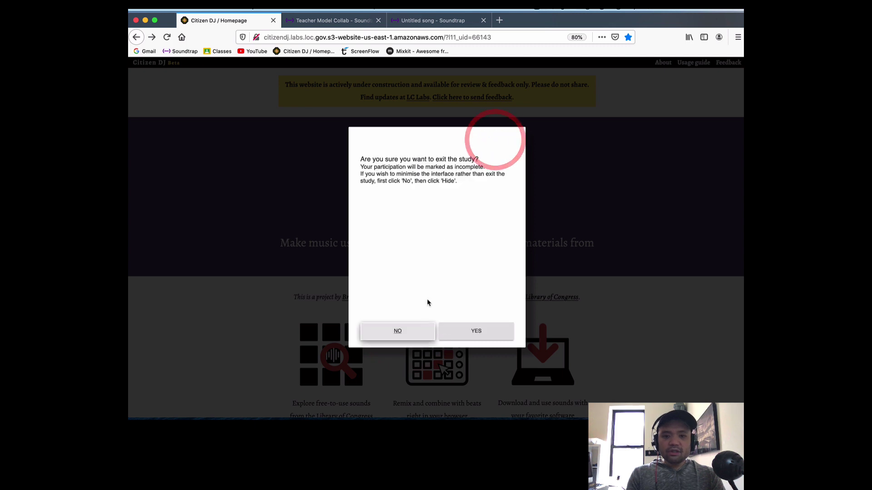
pyautogui.click(418, 333)
pyautogui.click(457, 334)
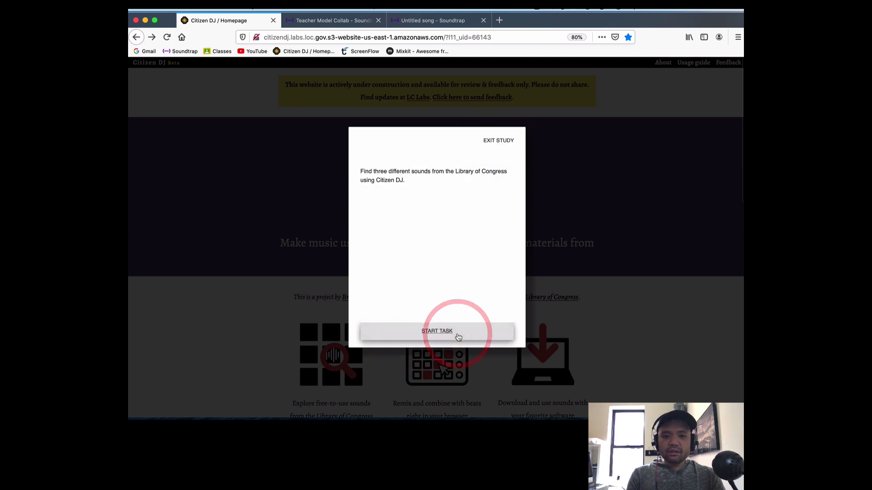
pyautogui.click(457, 335)
# - Open the Browse & download page of the Variety Stage Sound Recordings and Motion Pictures collection and go to its preview files
pyautogui.scroll(-3, 461, 317)
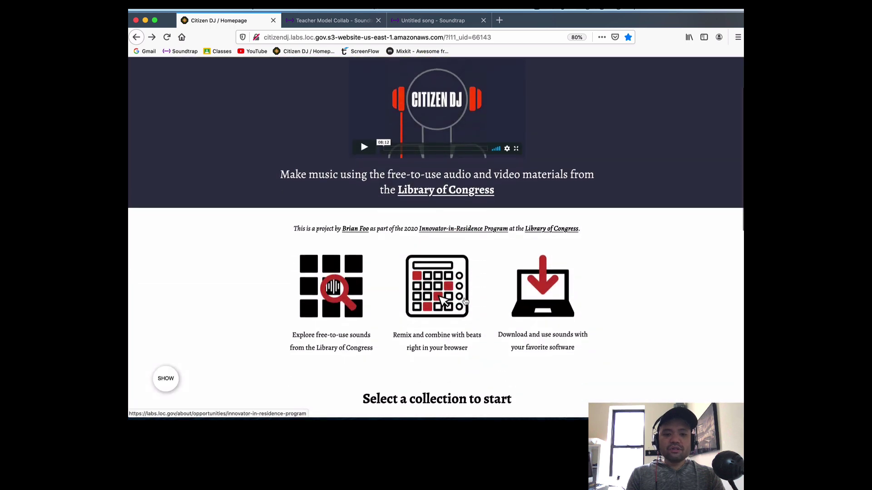
pyautogui.scroll(3, 465, 302)
pyautogui.scroll(-6, 448, 234)
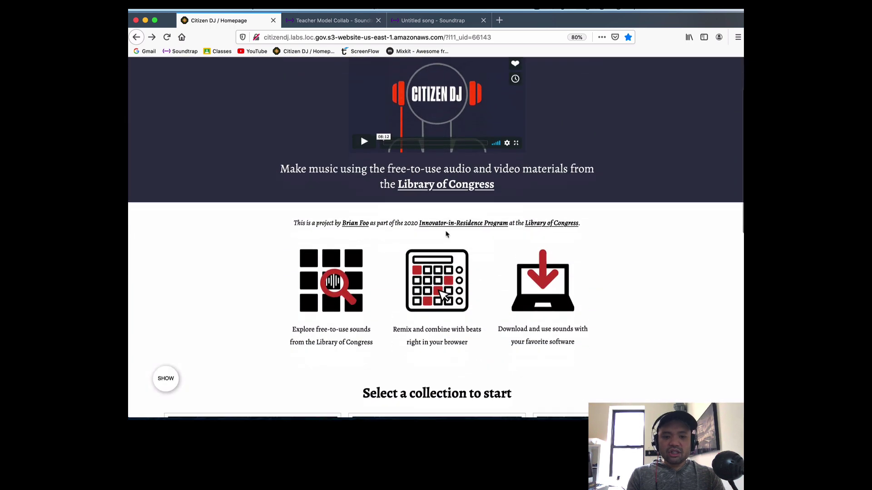
pyautogui.scroll(-2, 446, 234)
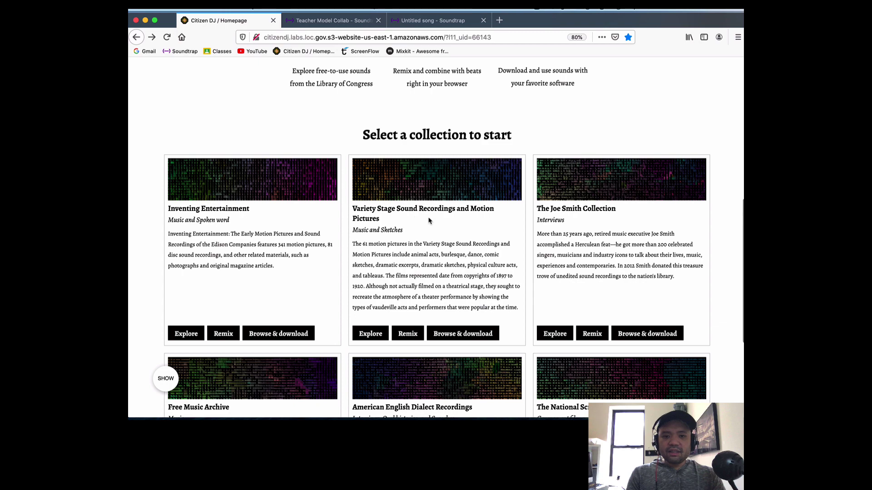
pyautogui.scroll(-2, 428, 221)
pyautogui.scroll(-4, 429, 200)
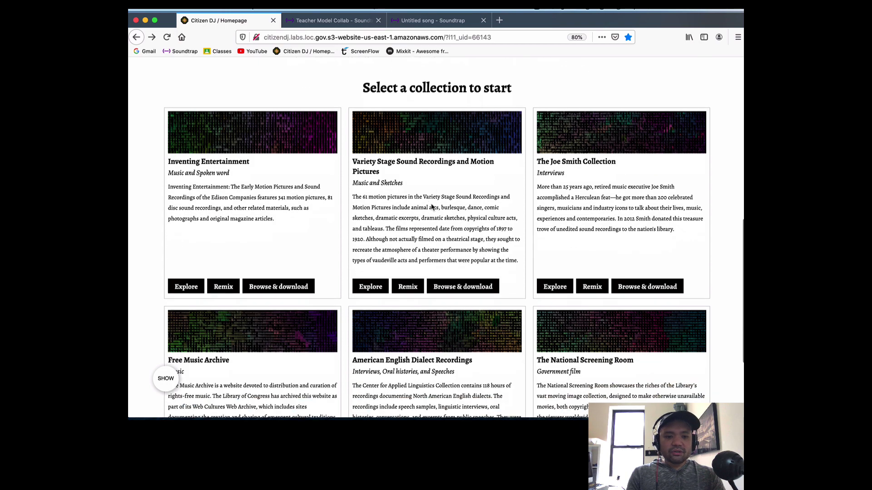
pyautogui.scroll(2, 408, 227)
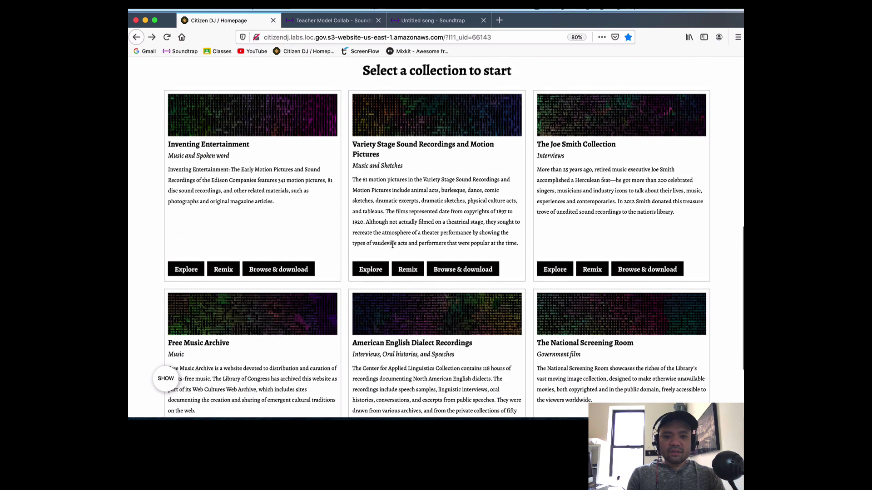
pyautogui.click(443, 271)
pyautogui.scroll(-20, 314, 278)
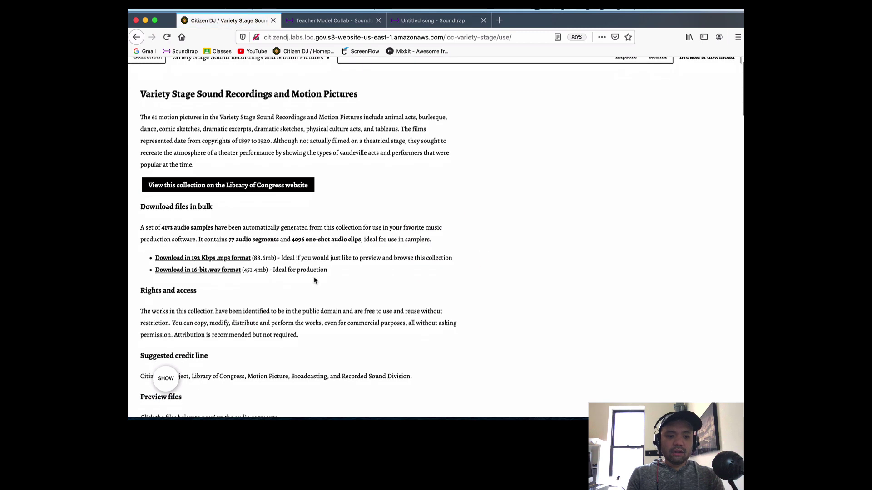
pyautogui.scroll(1, 314, 281)
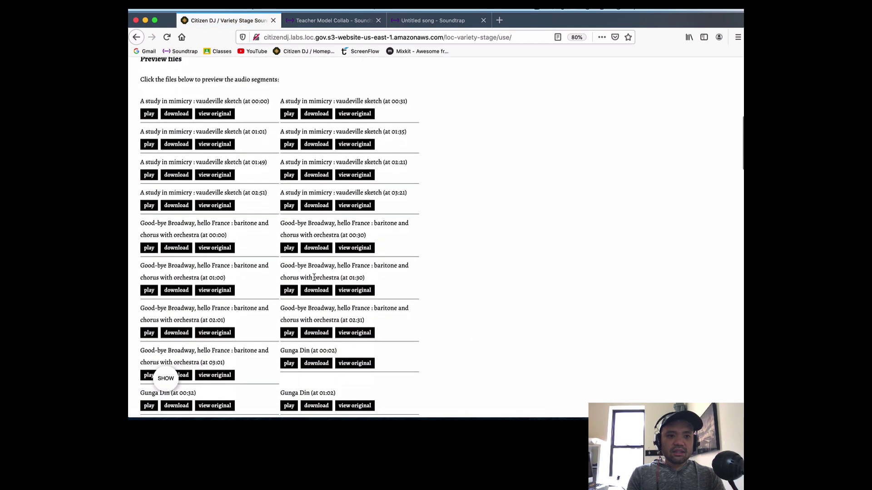
# - Preview the segments A study in mimicry at 00:00, Good-bye Broadway, hello France at 01:00, and Gunga Din at 00:32, stopping each one
pyautogui.click(149, 114)
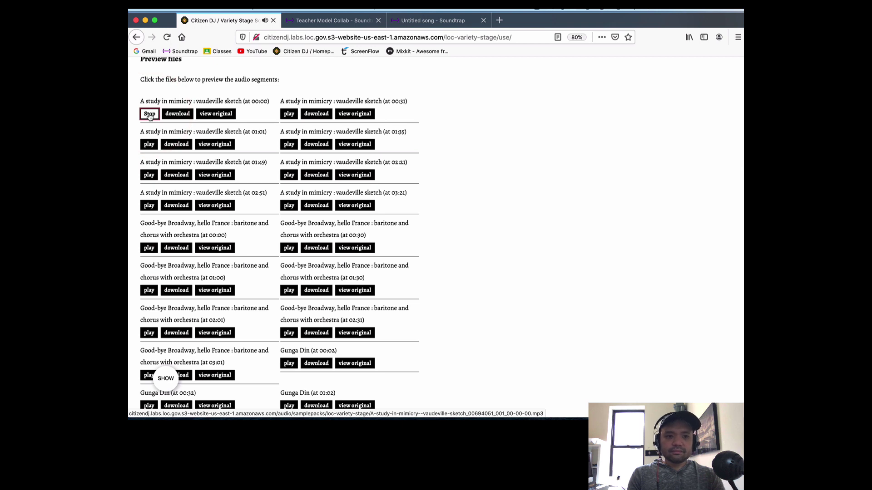
pyautogui.click(149, 114)
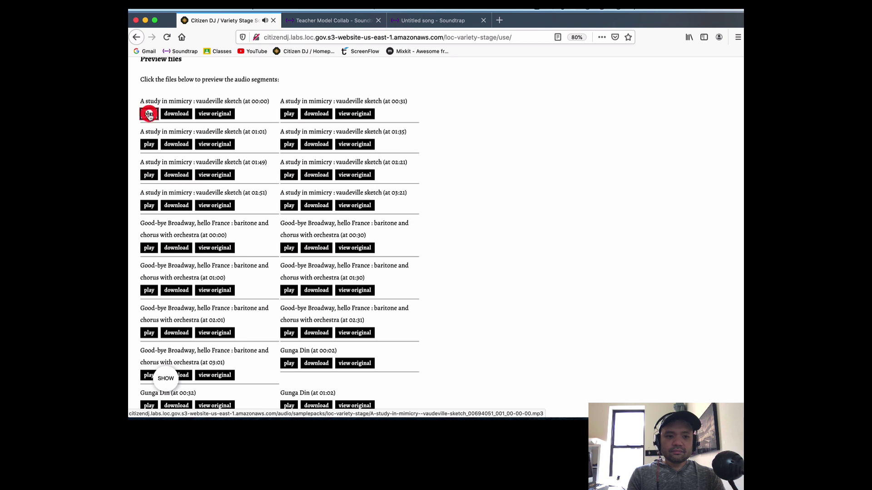
pyautogui.scroll(-2, 155, 239)
pyautogui.click(149, 241)
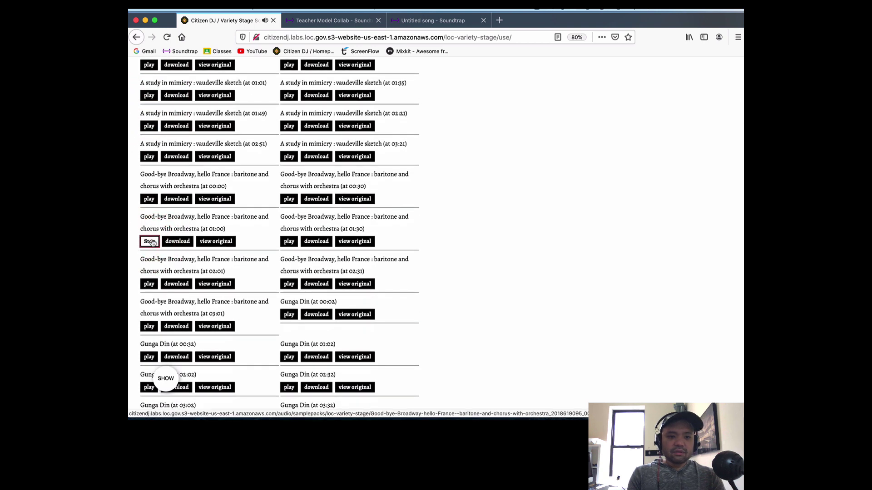
pyautogui.click(152, 242)
pyautogui.scroll(-7, 153, 222)
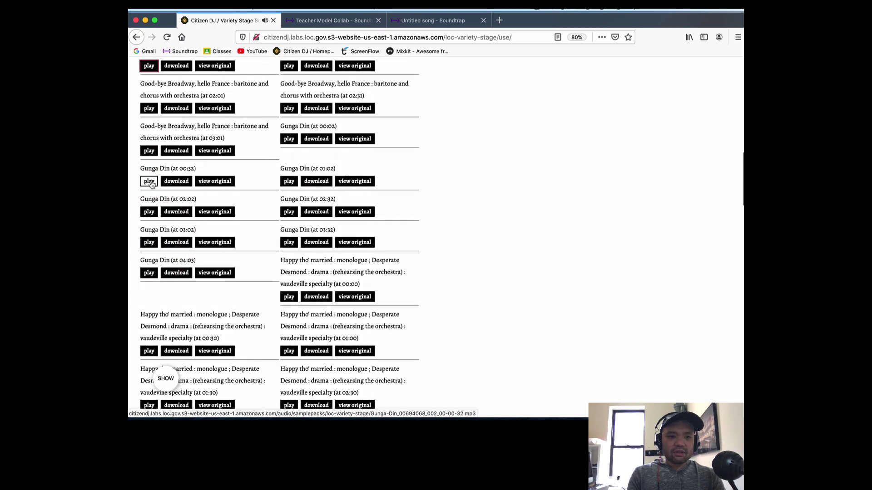
pyautogui.click(151, 181)
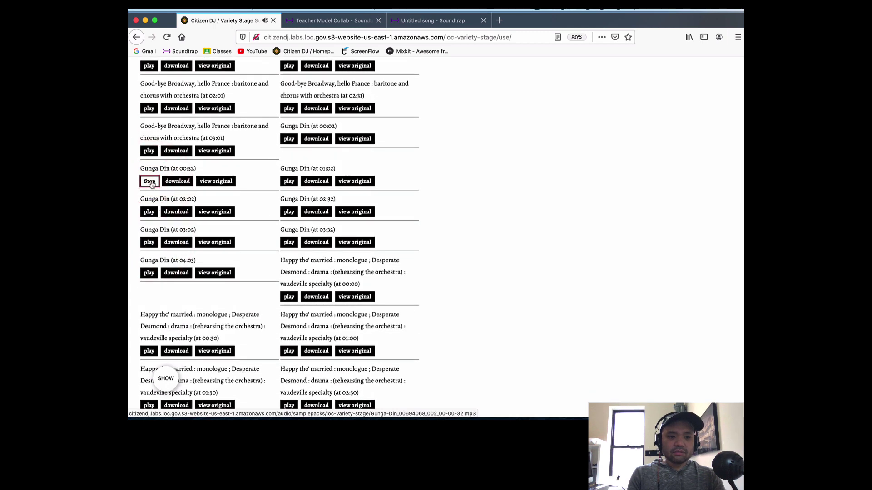
pyautogui.click(150, 181)
# - Replay the A study in mimicry : vaudeville sketch segment at 00:00 briefly and download it with the Save File option
pyautogui.scroll(10, 151, 182)
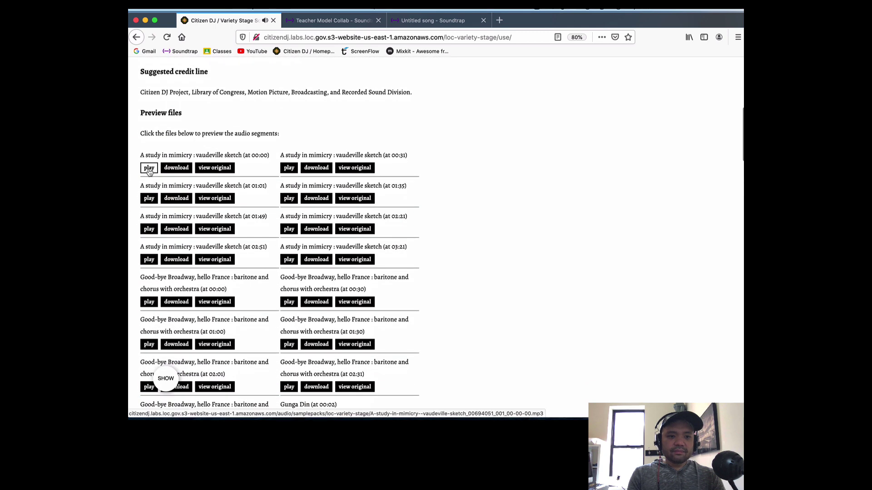
pyautogui.click(149, 169)
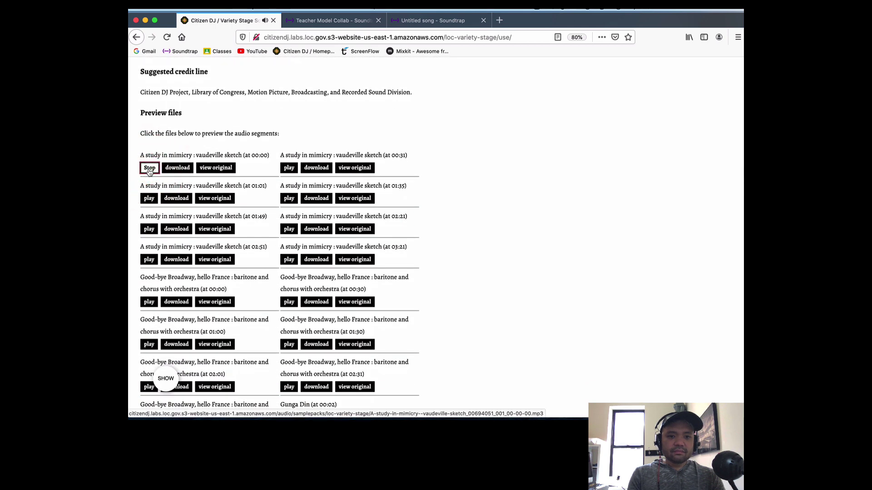
pyautogui.click(150, 169)
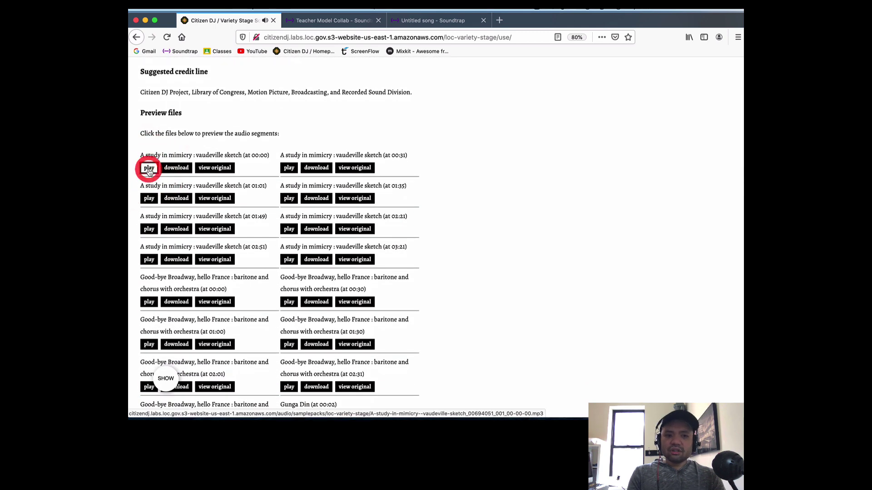
pyautogui.click(173, 171)
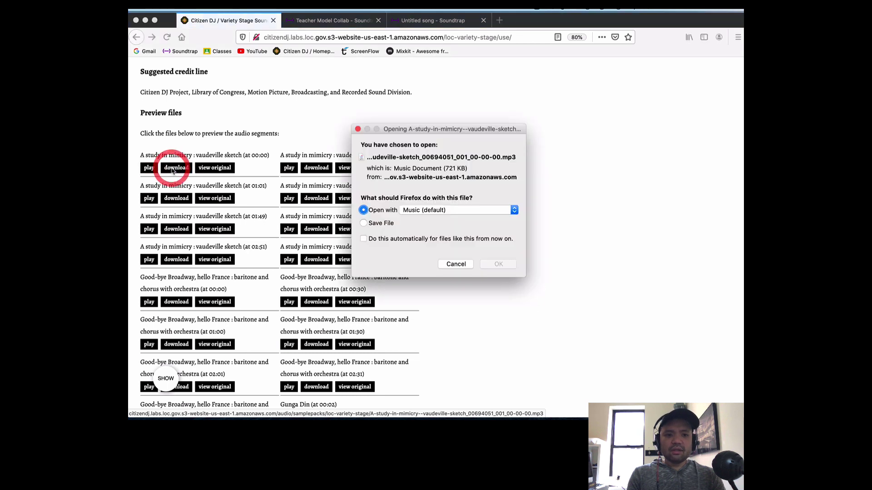
pyautogui.click(363, 224)
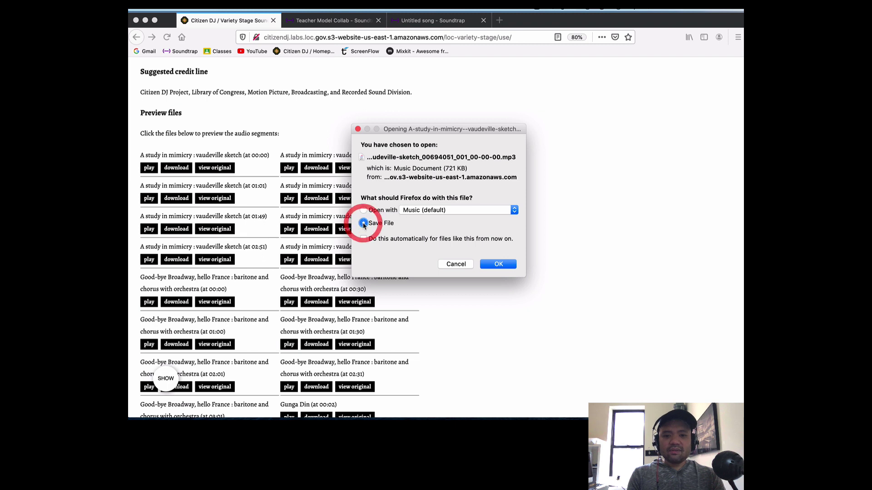
pyautogui.click(501, 265)
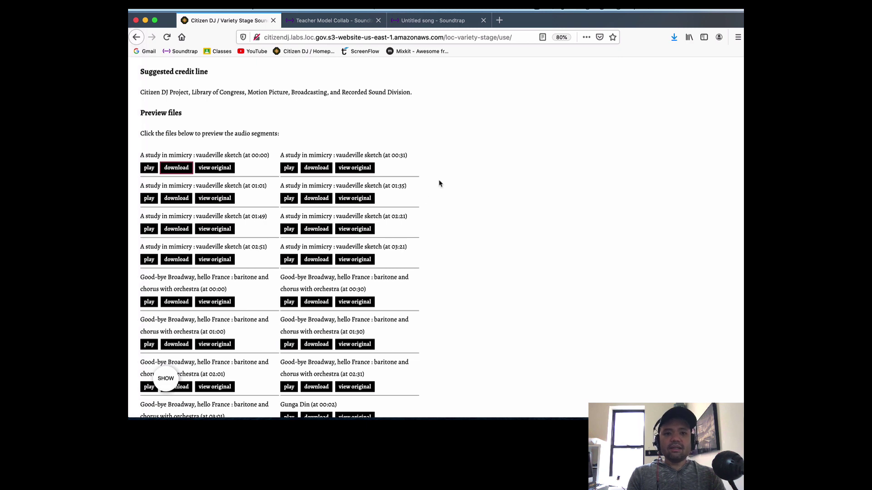
# - Switch to the Untitled song project in Soundtrap, start a file import for a new track, and browse the computer's files
pyautogui.click(418, 21)
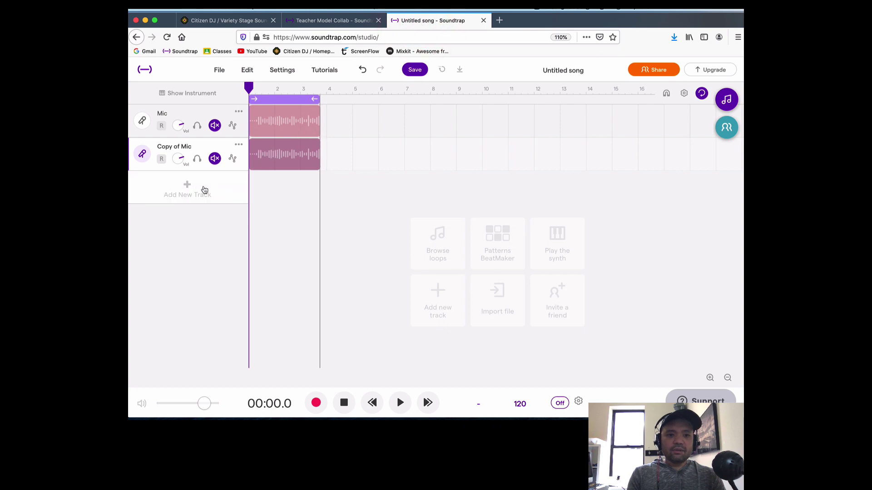
pyautogui.click(188, 185)
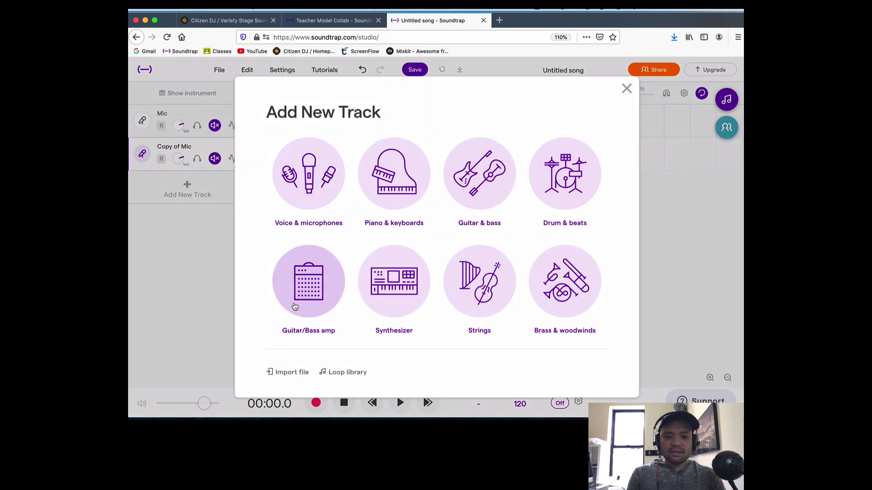
pyautogui.click(285, 385)
pyautogui.click(289, 375)
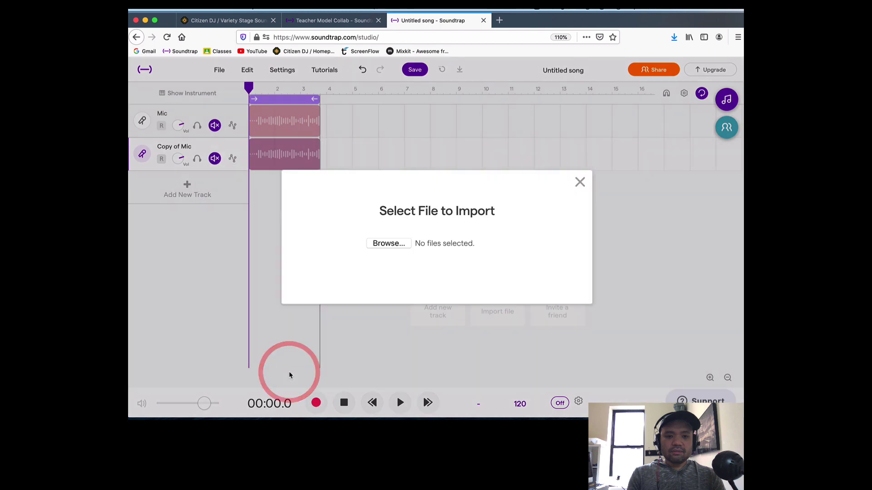
pyautogui.click(389, 244)
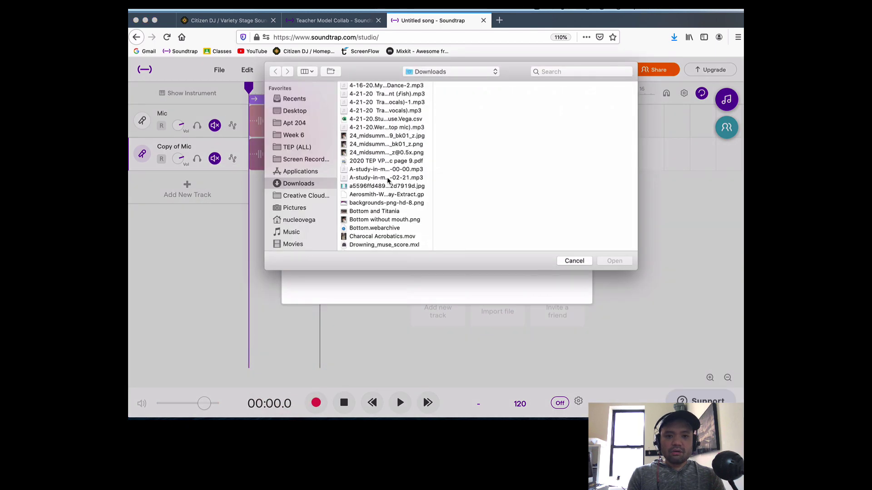
# - Find A-study-in-mimicry--vaudeville-sketch_00694051_001_00-00-00.mp3 in Downloads, preview its audio, and import it as a track
pyautogui.scroll(-15, 388, 180)
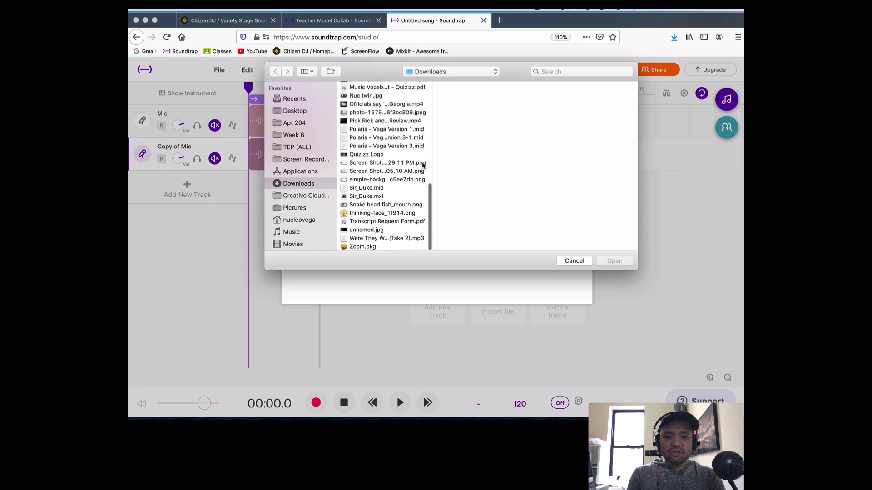
pyautogui.moveTo(432, 163); pyautogui.dragTo(484, 161)
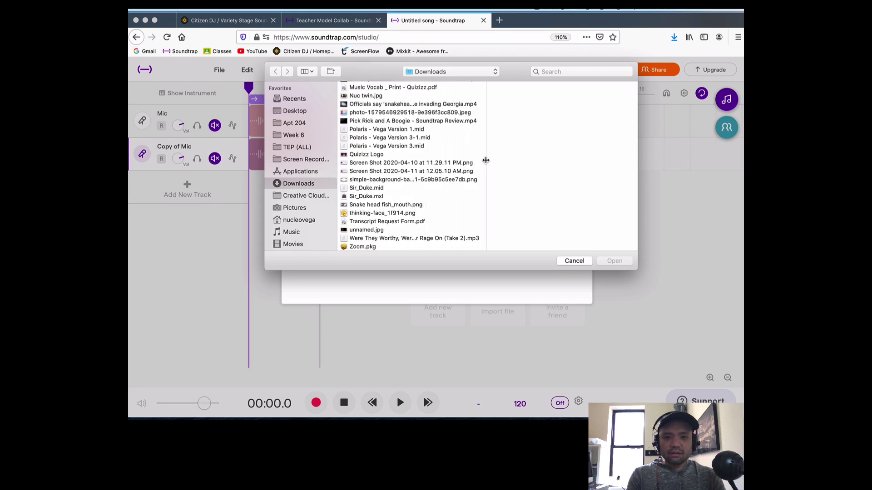
pyautogui.scroll(4, 385, 175)
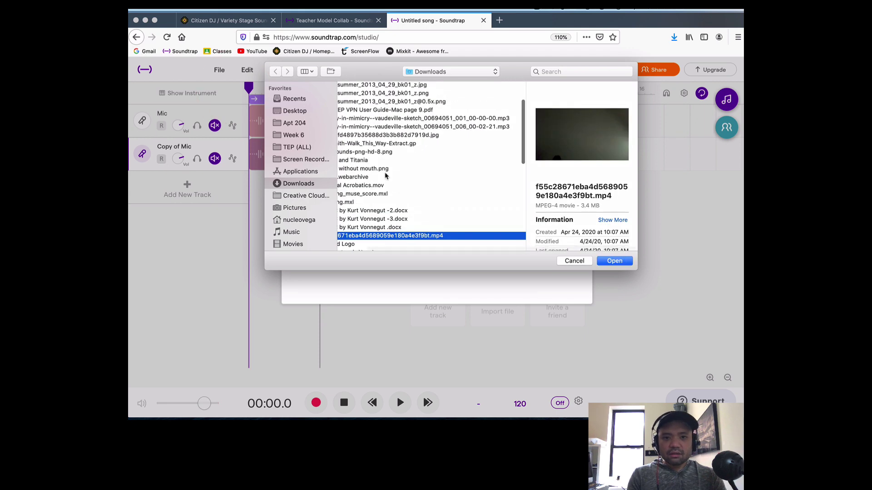
pyautogui.hscroll(-1, 386, 175)
pyautogui.scroll(3, 386, 176)
pyautogui.hscroll(-2, 385, 175)
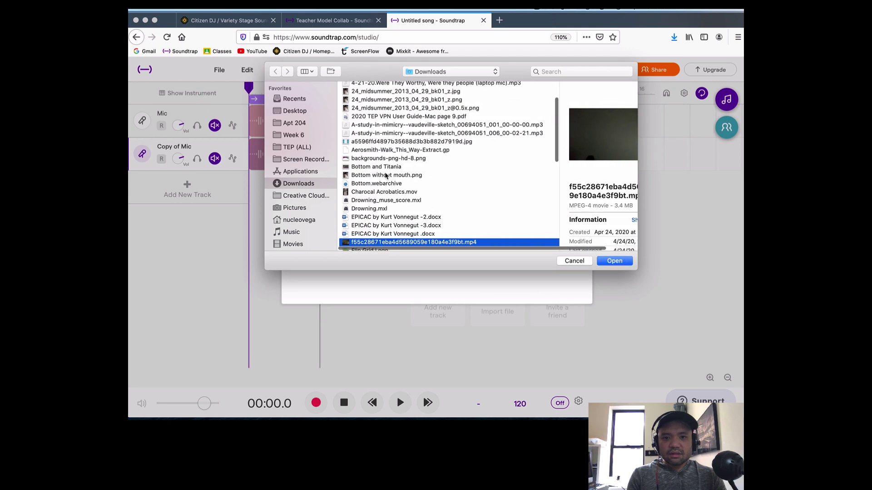
pyautogui.click(386, 171)
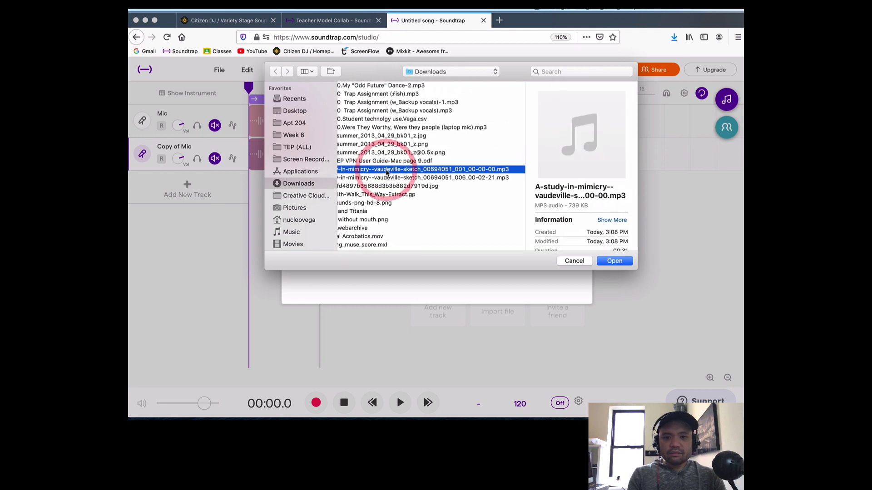
pyautogui.press('space')
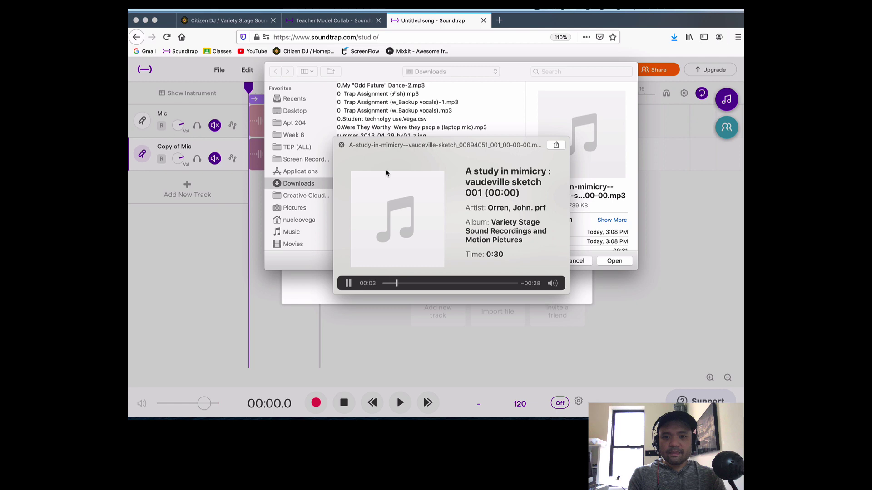
pyautogui.press('space')
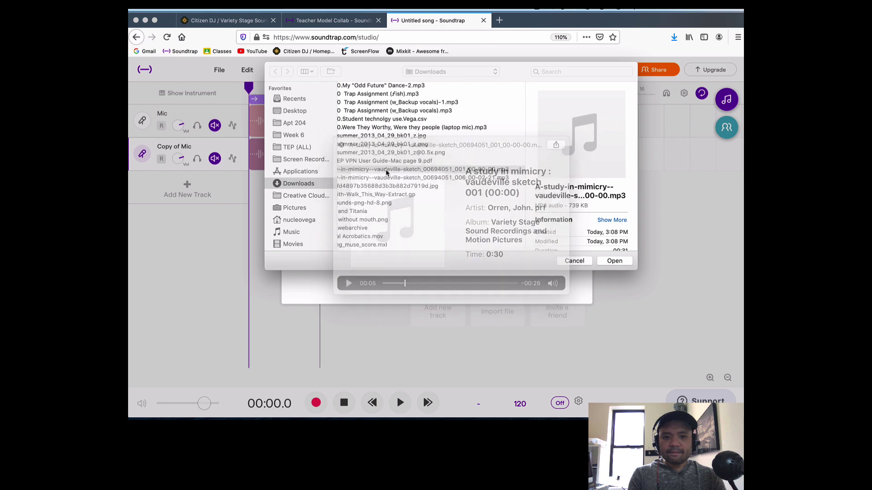
pyautogui.click(617, 261)
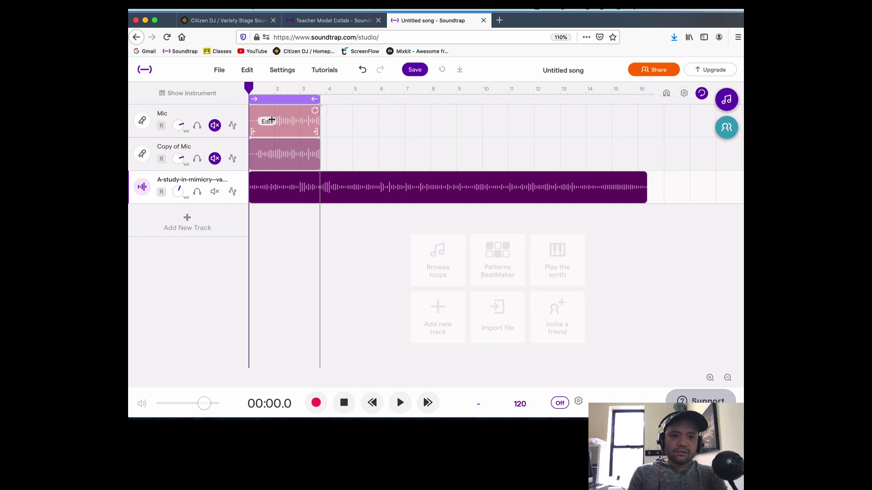
# - Listen to the imported vaudeville sketch clip within the loop, stop playback, and duplicate its track
pyautogui.press('space')
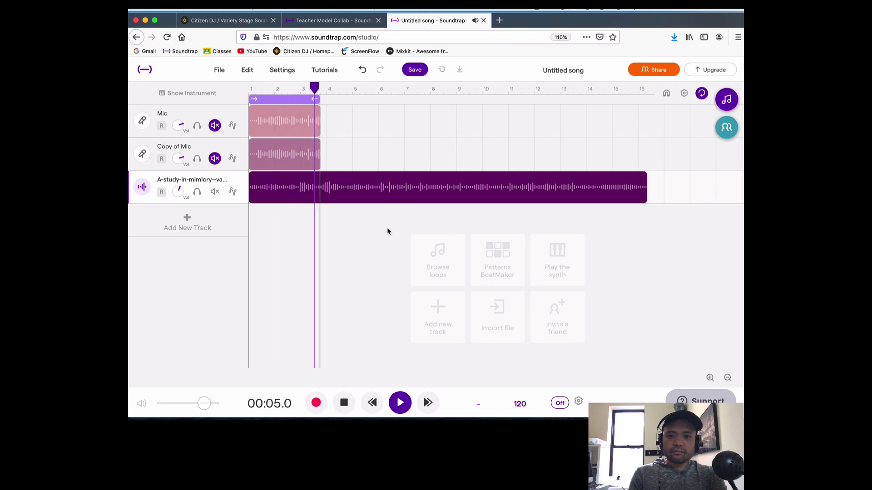
pyautogui.press('space')
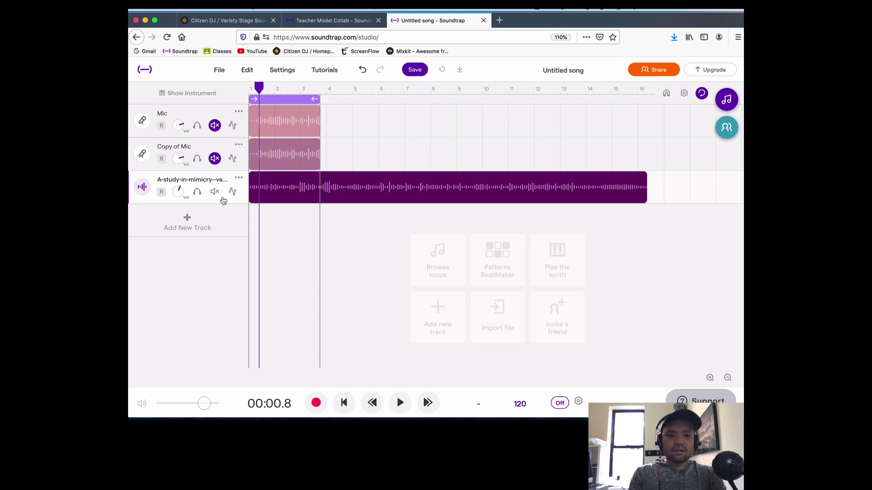
pyautogui.moveTo(273, 190)
pyautogui.click(332, 191)
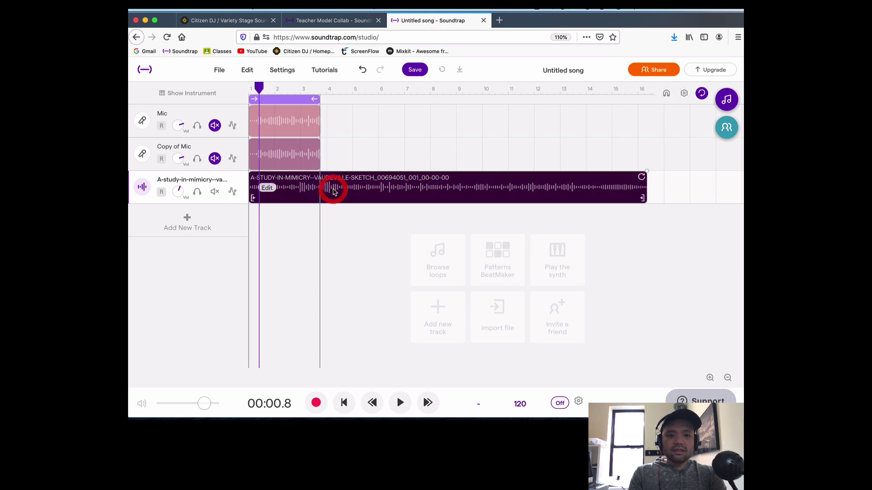
pyautogui.rightClick(242, 180)
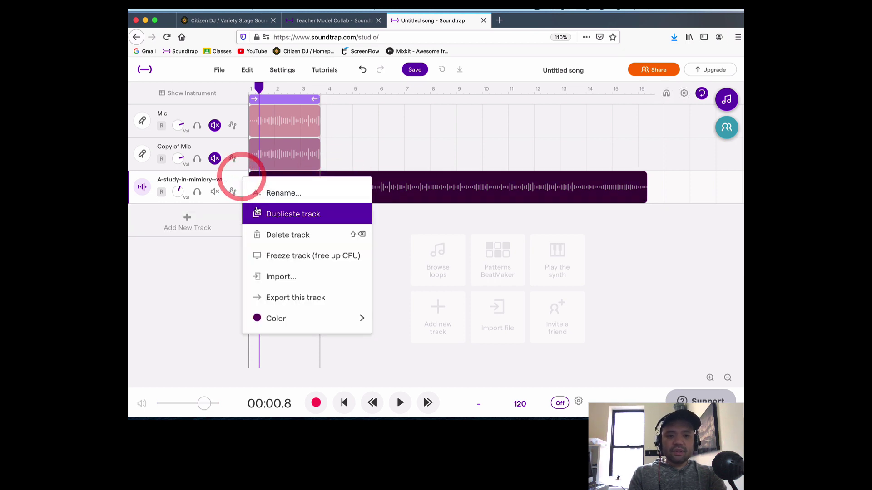
pyautogui.click(258, 214)
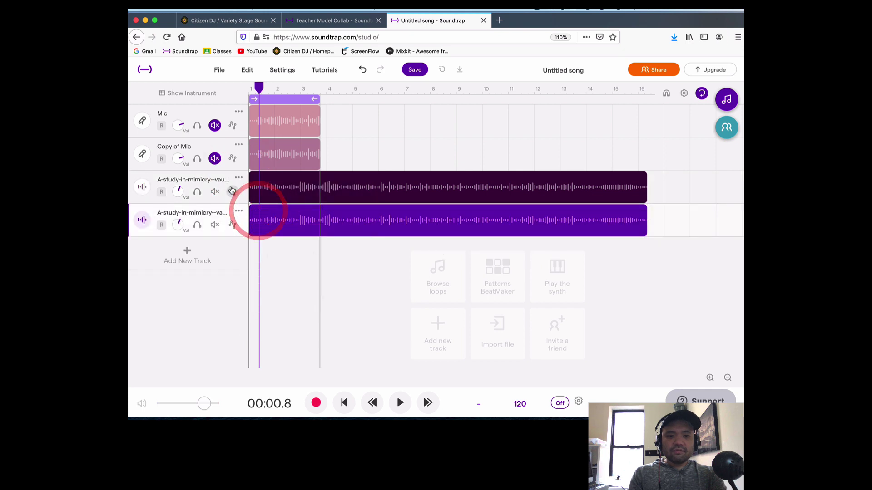
# - Mute the original vaudeville sketch track, trim the duplicate's clip to a short excerpt within the first two bars, and listen to it
pyautogui.click(215, 191)
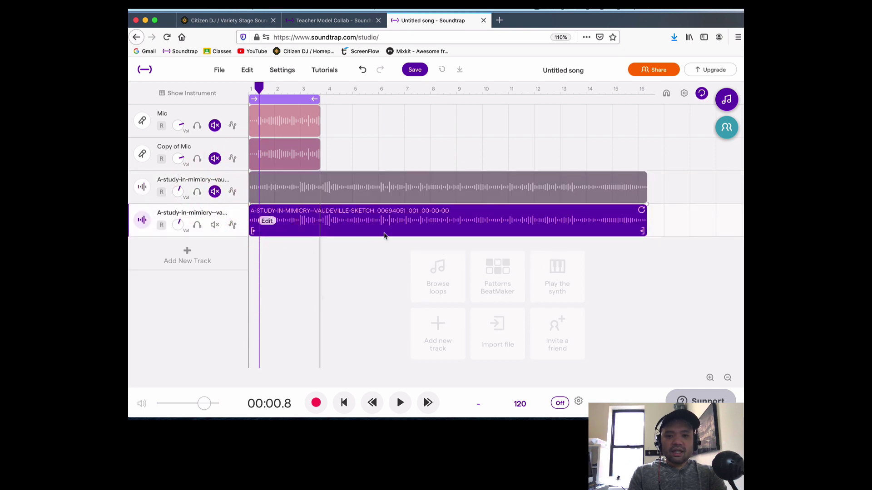
pyautogui.moveTo(642, 230); pyautogui.dragTo(265, 230)
pyautogui.press('space')
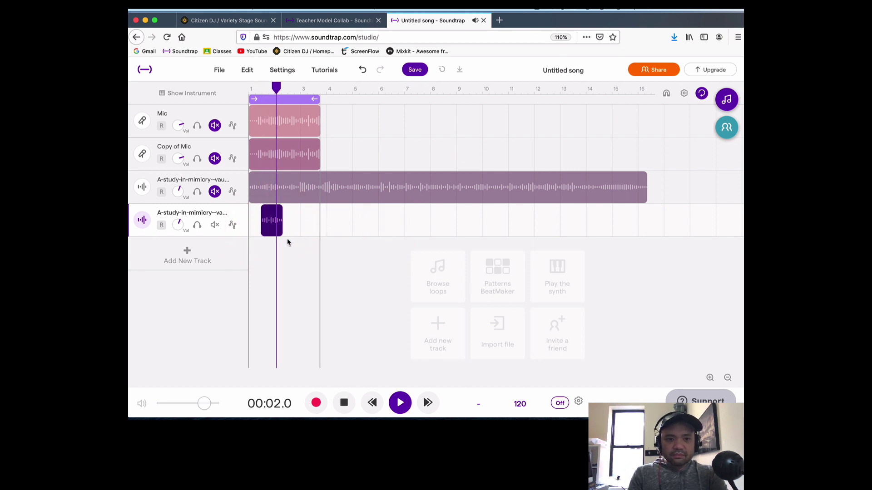
pyautogui.press('space')
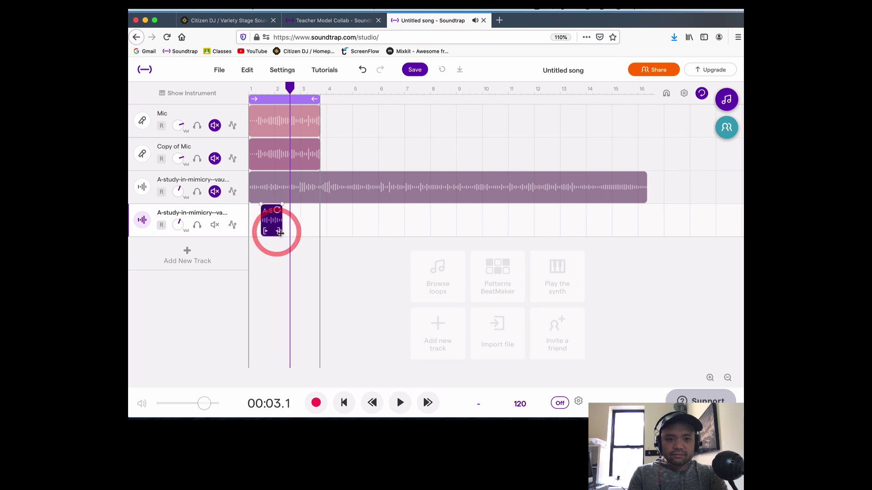
# - Fine-tune the start and end of the short vaudeville excerpt to about one bar, replaying it to check the cut
pyautogui.moveTo(280, 233); pyautogui.dragTo(278, 233)
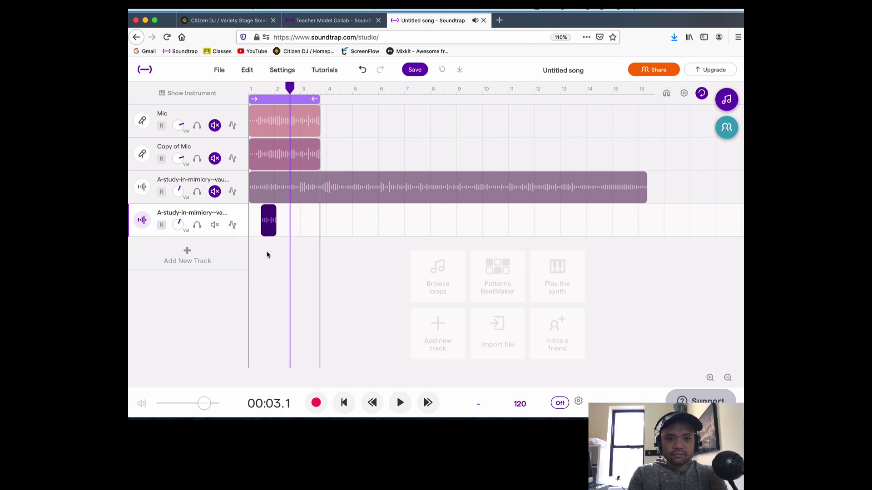
pyautogui.moveTo(275, 233)
pyautogui.mouseDown()
pyautogui.moveTo(284, 232)
pyautogui.moveTo(268, 231)
pyautogui.mouseUp()
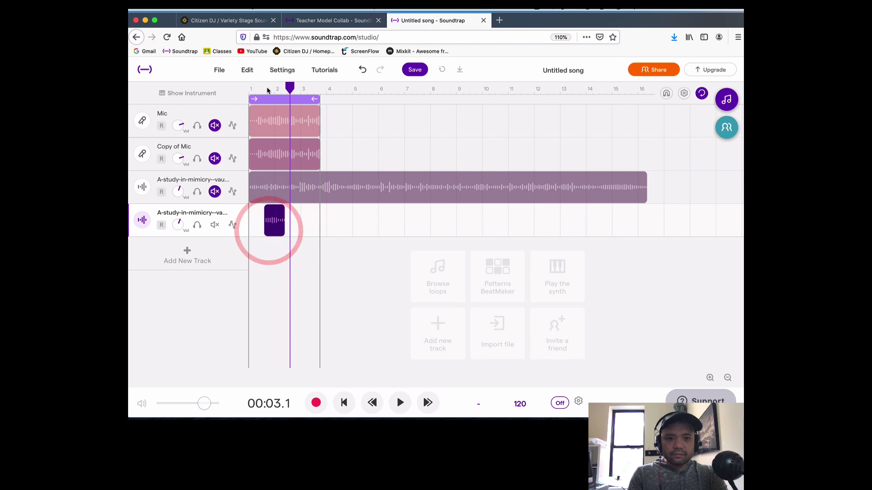
pyautogui.press('space')
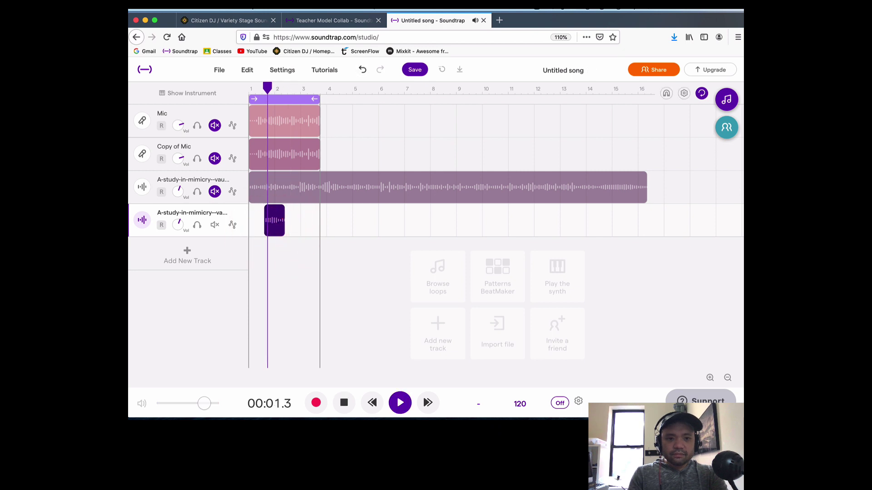
pyautogui.click(261, 89)
pyautogui.moveTo(282, 231); pyautogui.dragTo(294, 230)
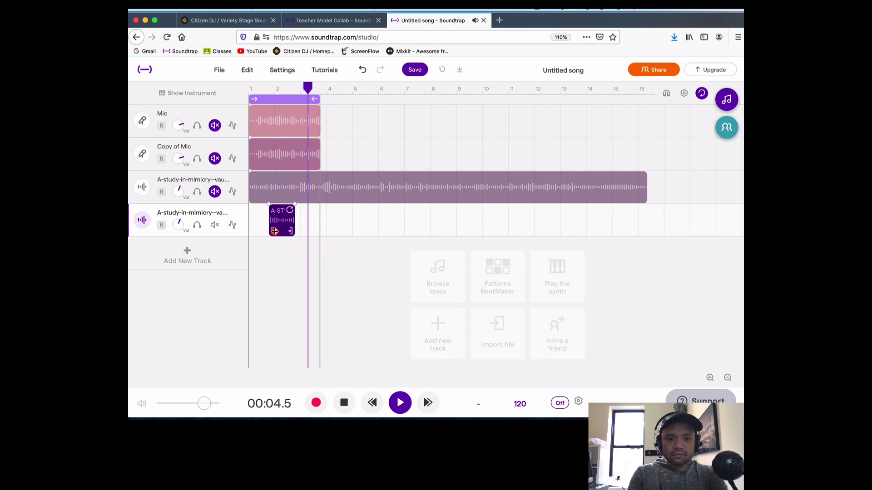
pyautogui.click(273, 232)
pyautogui.click(267, 88)
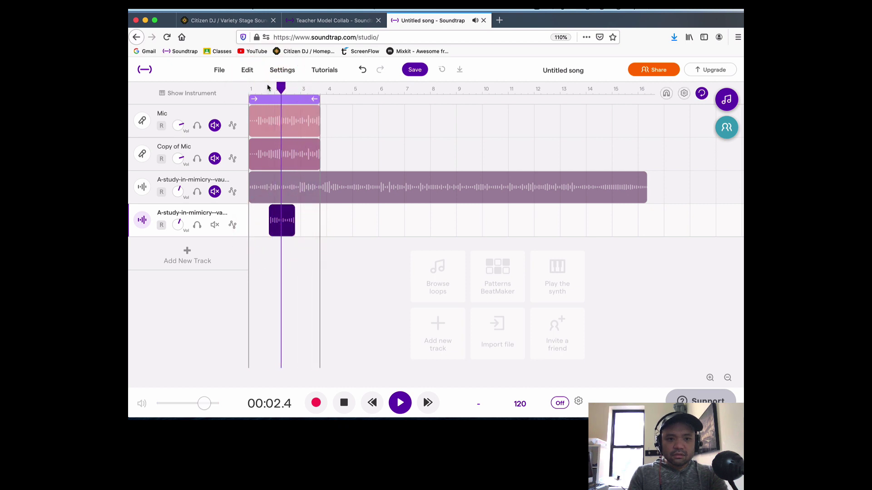
pyautogui.press('space')
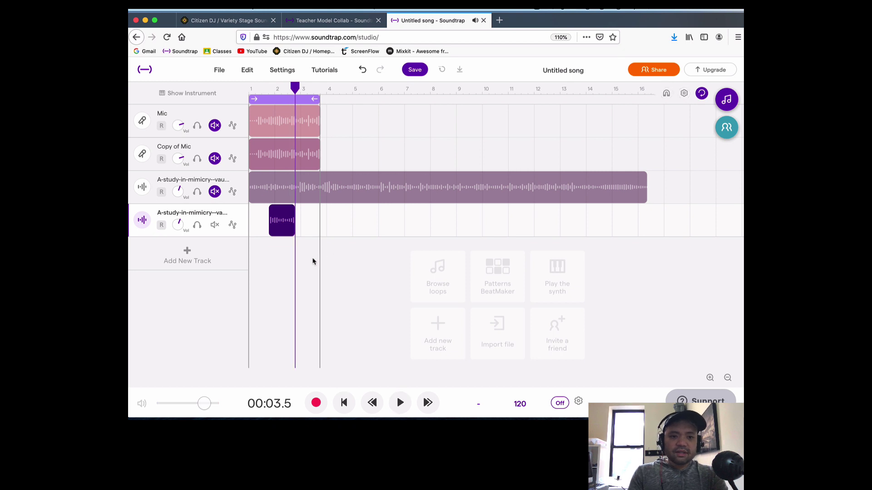
# - Move the trimmed vaudeville excerpt to the start of the song at bar 1 and return the playhead there
pyautogui.click(313, 261)
pyautogui.moveTo(284, 222); pyautogui.dragTo(264, 223)
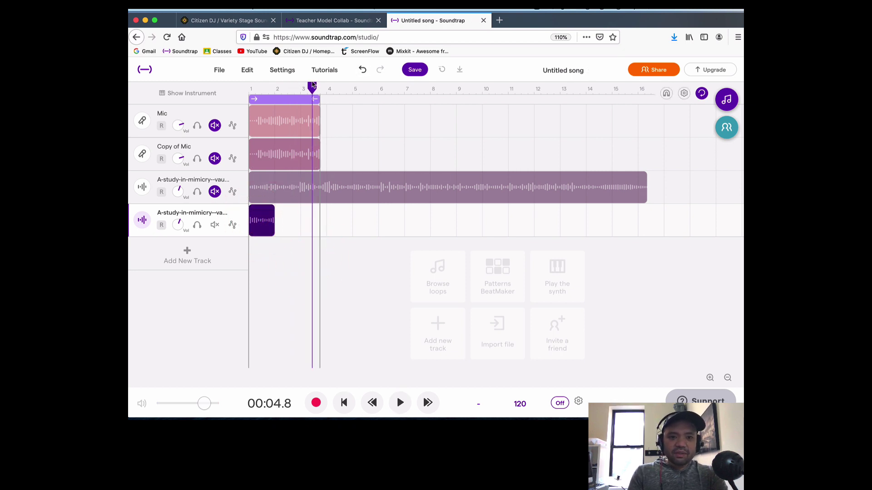
pyautogui.moveTo(312, 88); pyautogui.dragTo(253, 90)
pyautogui.moveTo(266, 220)
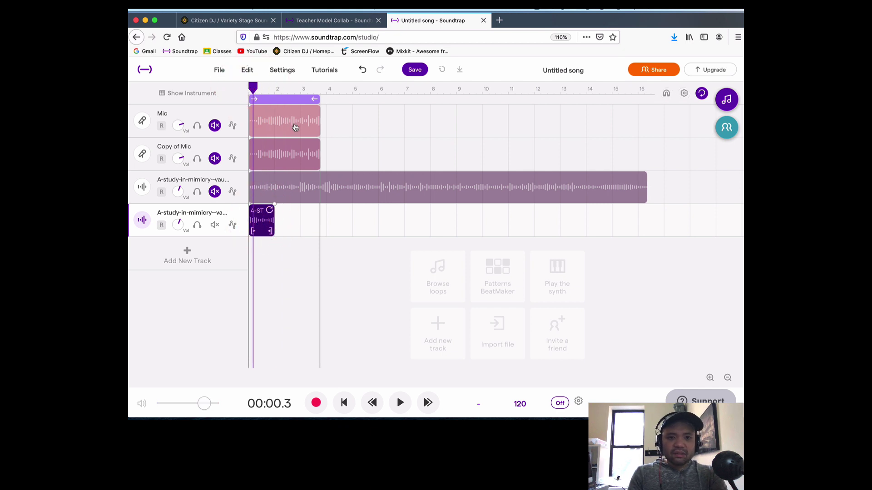
# - Paste four copies of the trimmed excerpt along the duplicate track near bars 3, 5, 8 and 11
pyautogui.click(299, 89)
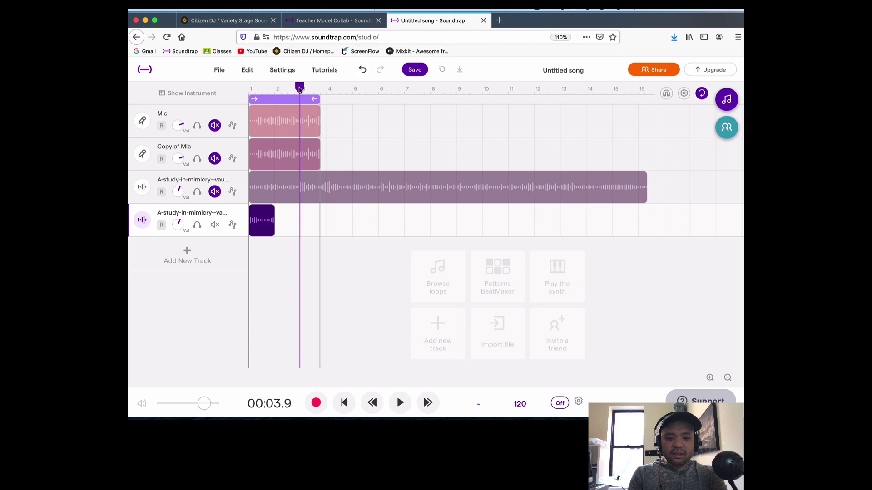
pyautogui.press('super+v')
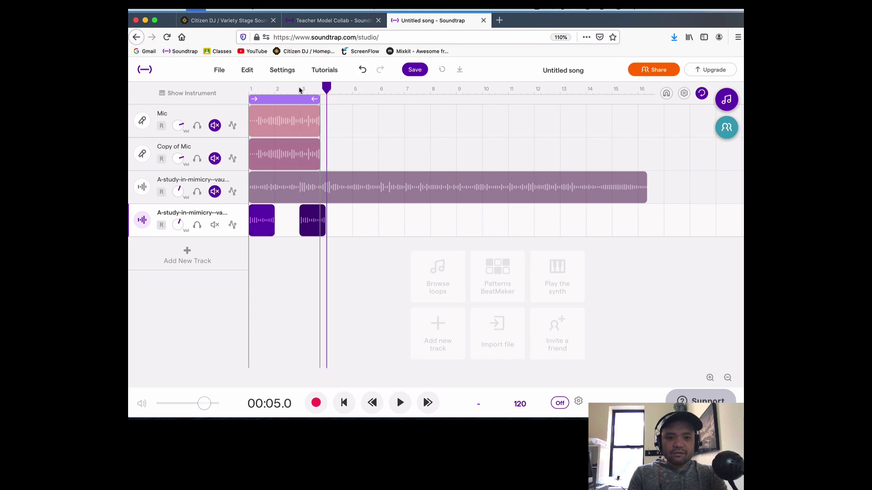
pyautogui.click(358, 88)
pyautogui.press('super+v')
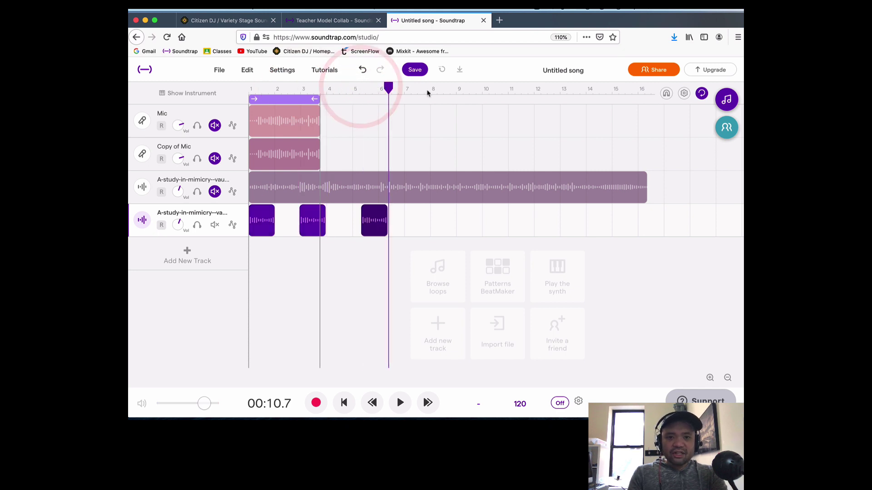
pyautogui.click(431, 89)
pyautogui.press('super+v')
pyautogui.click(502, 88)
pyautogui.press('super+v')
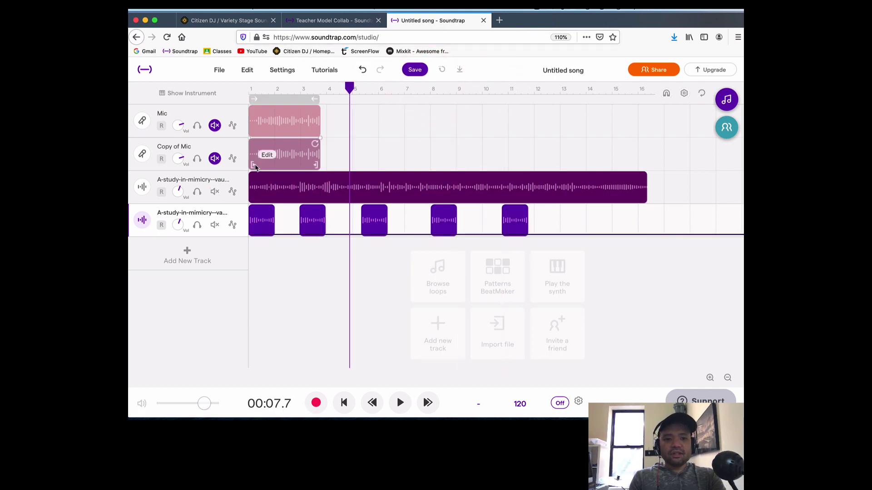
# - Mute both vaudeville sketch tracks and switch to the Teacher Model Collab project
pyautogui.click(216, 191)
pyautogui.click(215, 225)
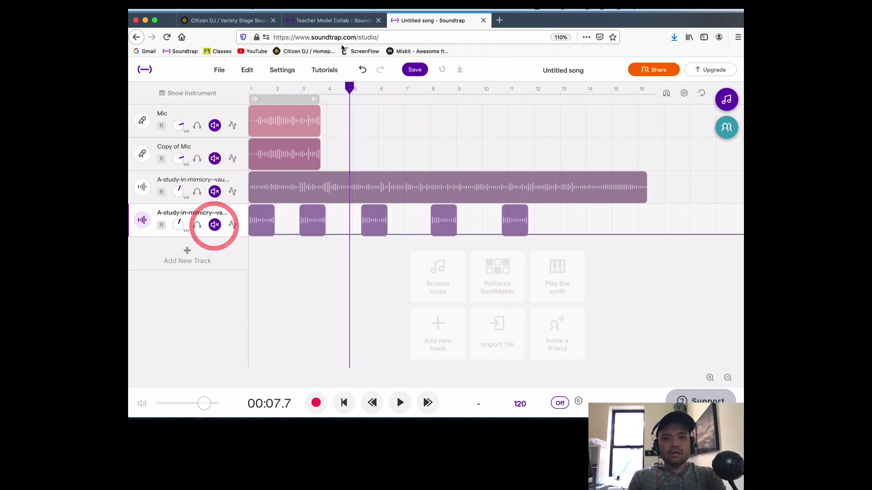
pyautogui.click(345, 23)
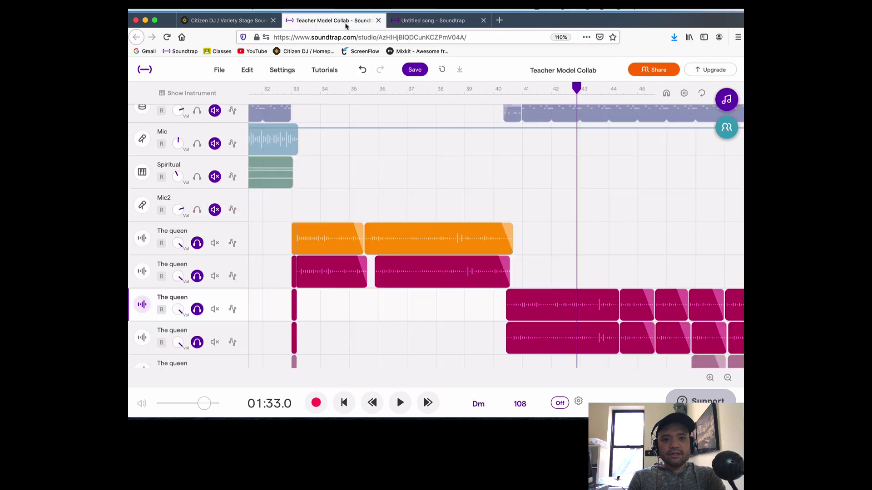
# - Play the soloed The queen sample tracks from about bar 33 to hear their layered clips, and stop near bar 36
pyautogui.hscroll(-1, 291, 89)
pyautogui.click(291, 88)
pyautogui.moveTo(291, 88); pyautogui.dragTo(307, 88)
pyautogui.press('space')
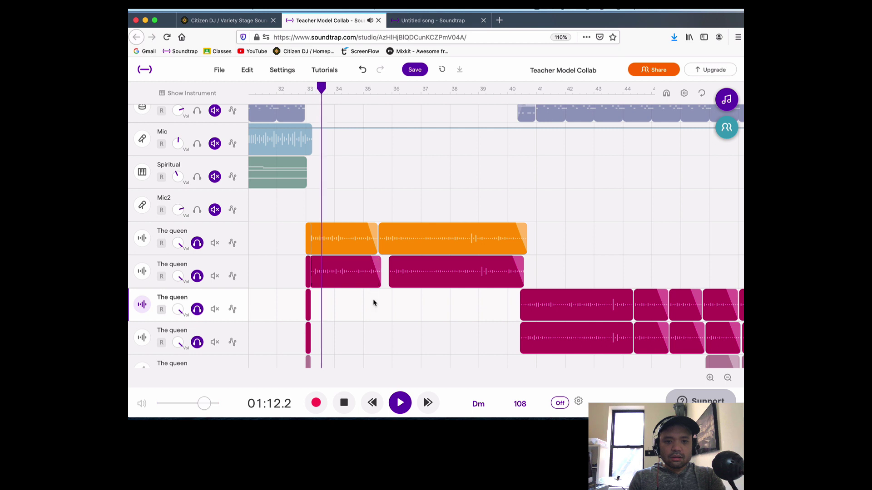
pyautogui.hscroll(2, 442, 307)
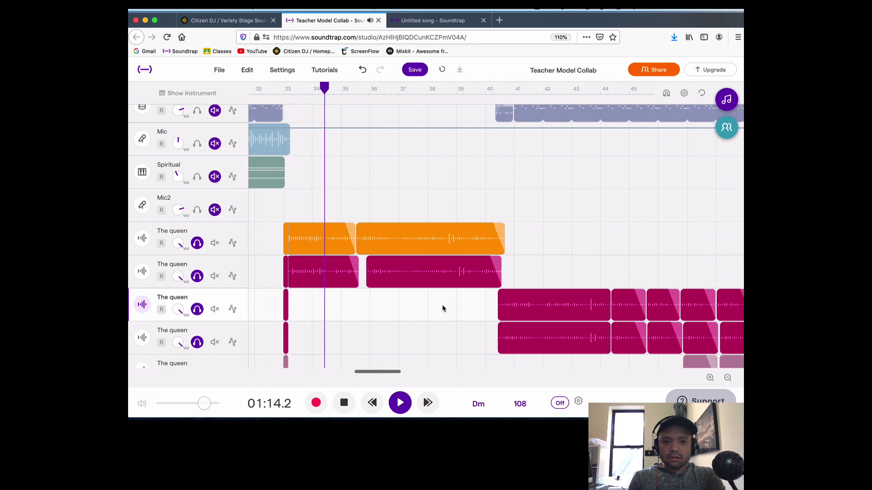
pyautogui.hscroll(1, 443, 309)
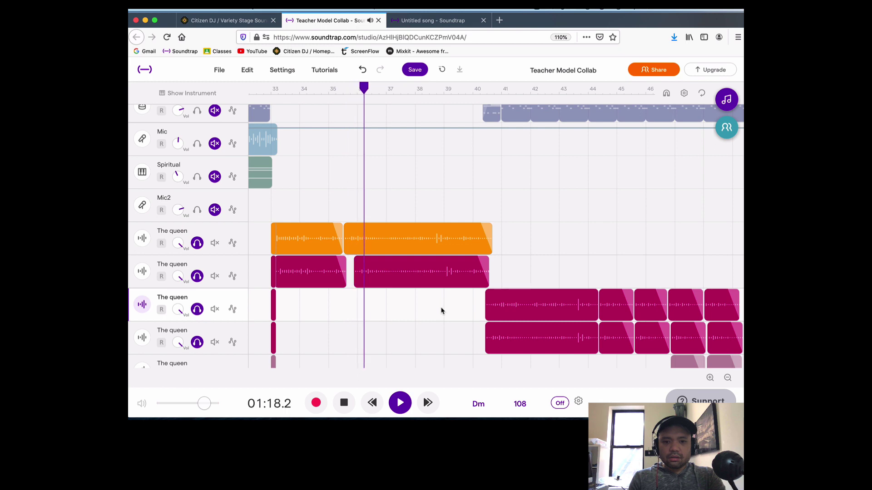
pyautogui.click(397, 394)
pyautogui.hscroll(1, 320, 231)
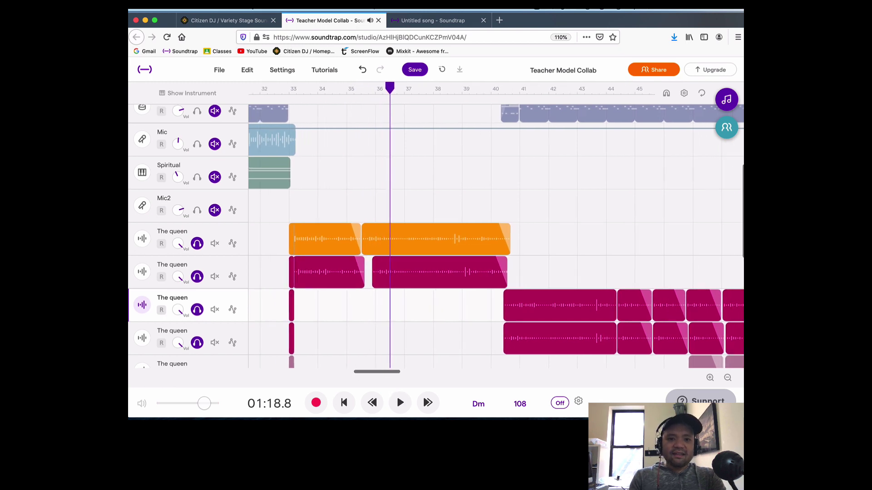
# - Turn off solo on the four The queen tracks so the whole arrangement can be heard
pyautogui.hscroll(-1, 320, 231)
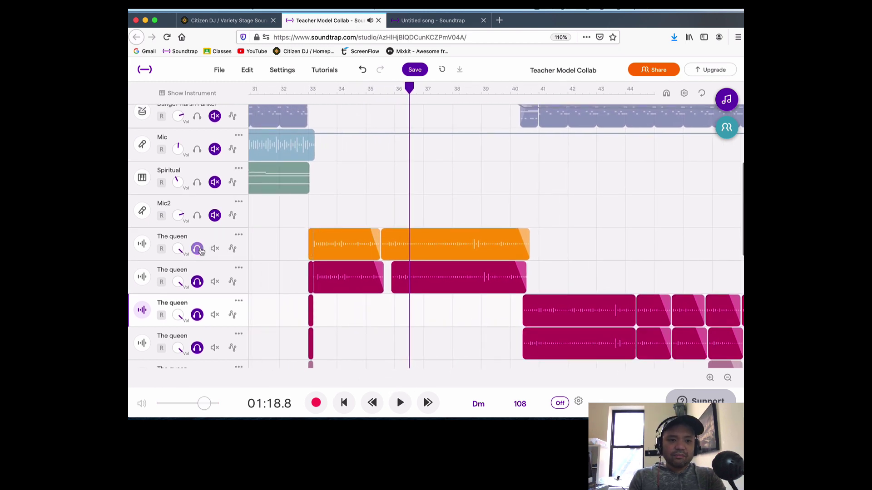
pyautogui.click(197, 248)
pyautogui.click(197, 282)
pyautogui.click(197, 315)
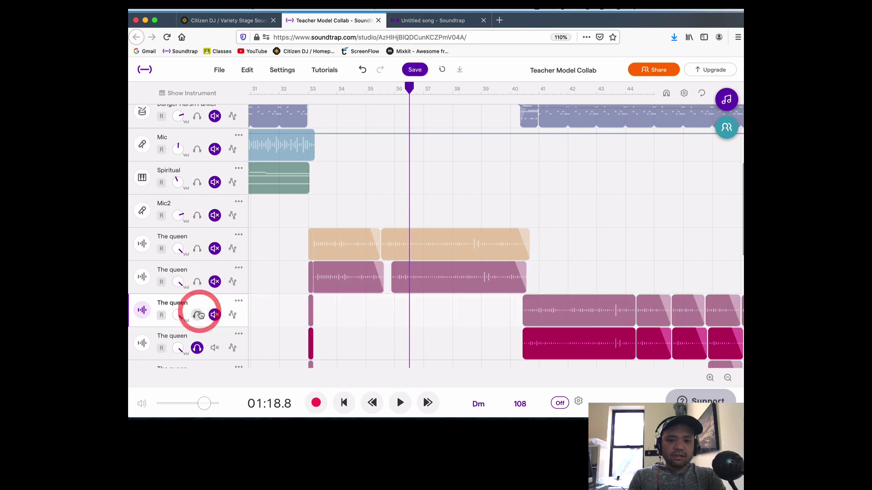
pyautogui.click(197, 347)
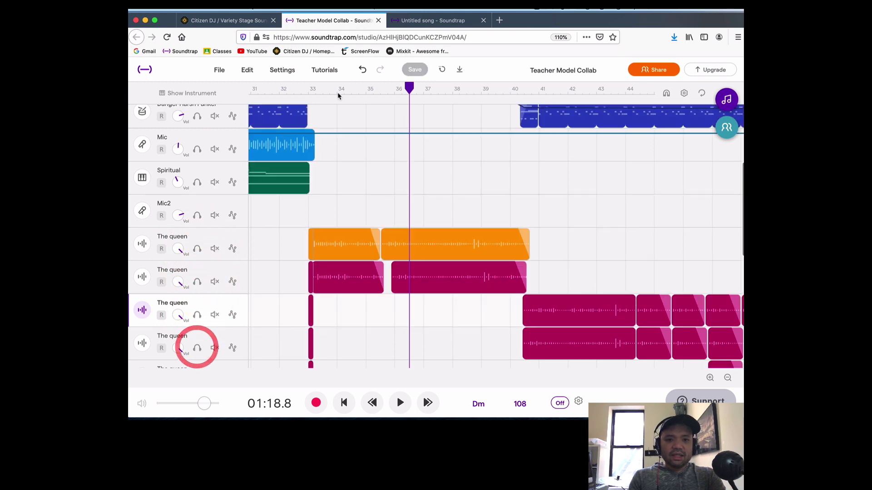
# - Play the full arrangement from bar 33 to about bar 49, following how The queen samples layer with the other tracks
pyautogui.click(310, 87)
pyautogui.click(310, 87)
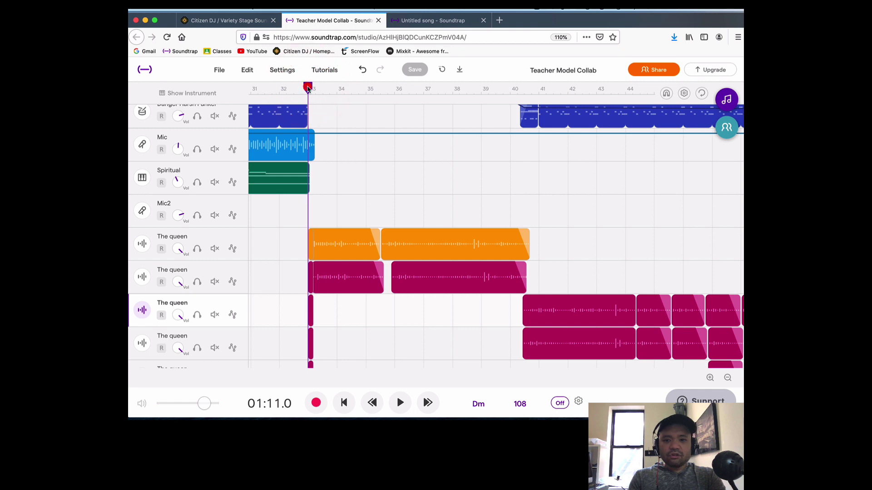
pyautogui.click(308, 87)
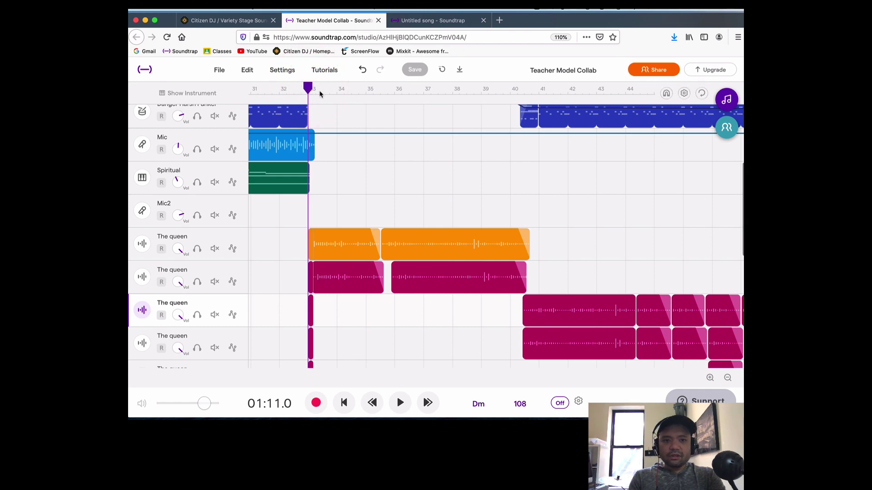
pyautogui.hotkey('ctrl', '-')
pyautogui.hotkey('ctrl', '-')
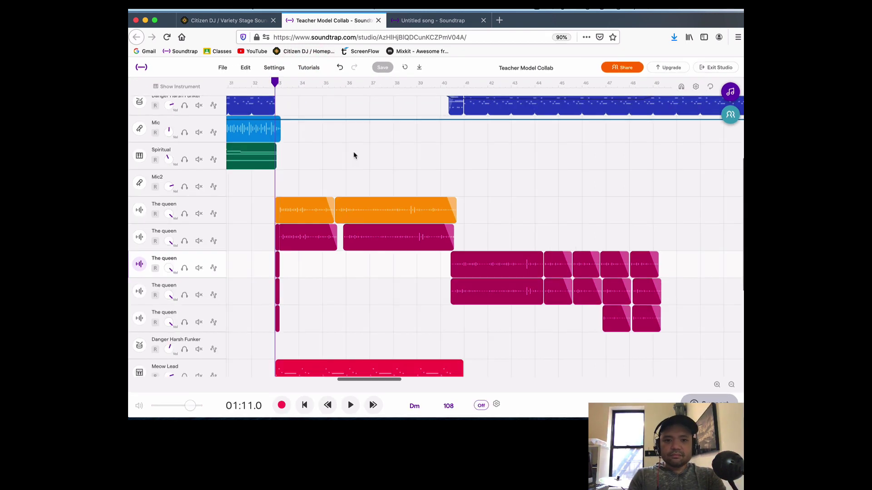
pyautogui.scroll(2, 354, 156)
pyautogui.press('space')
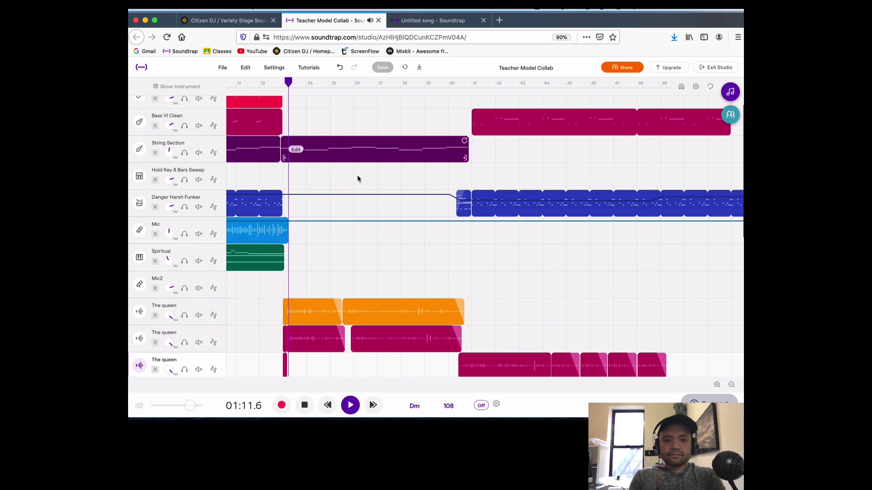
pyautogui.scroll(1, 581, 242)
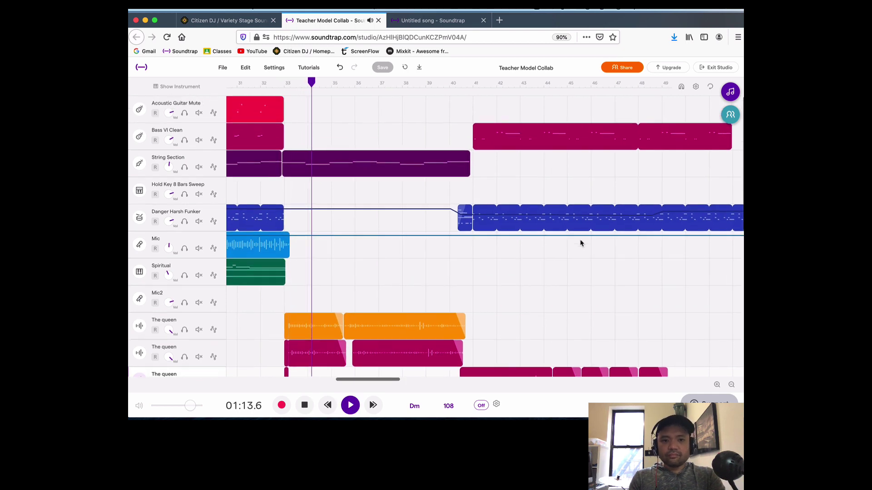
pyautogui.scroll(-2, 581, 242)
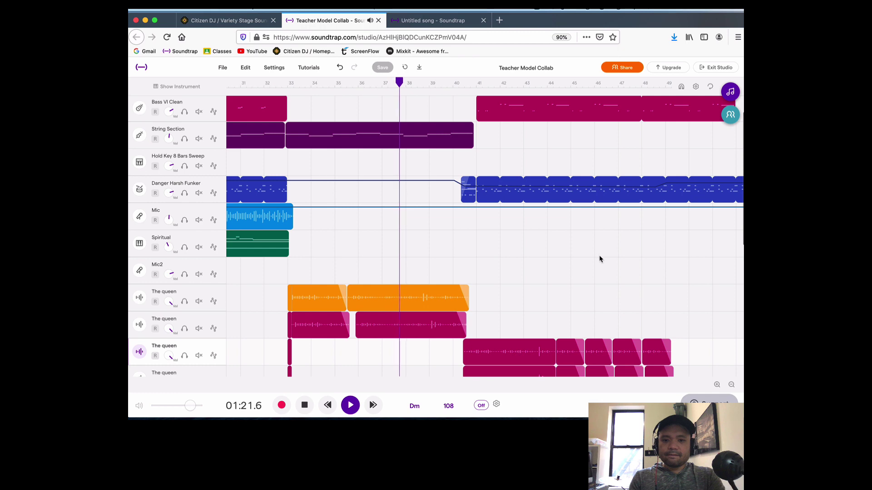
pyautogui.scroll(-3, 599, 259)
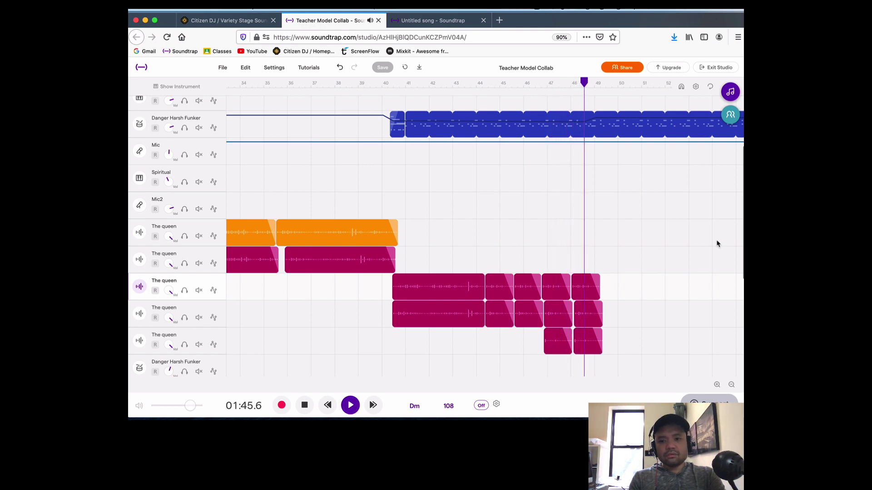
pyautogui.press('space')
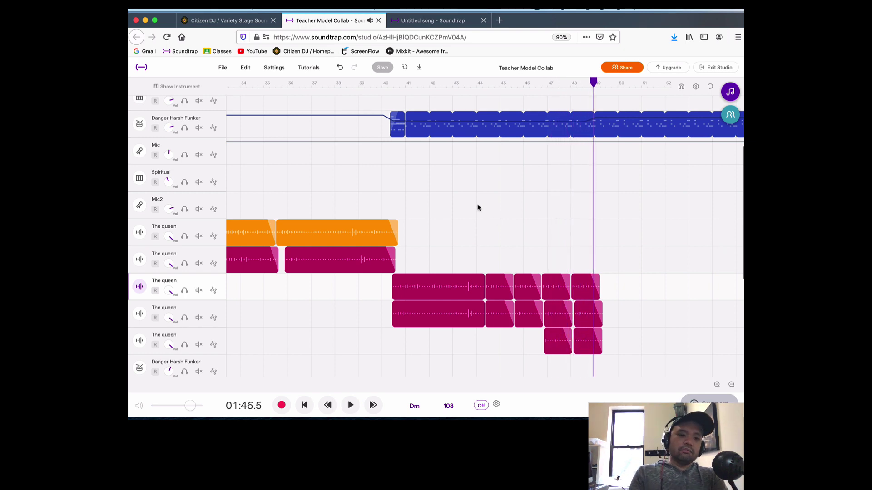
pyautogui.moveTo(330, 240)
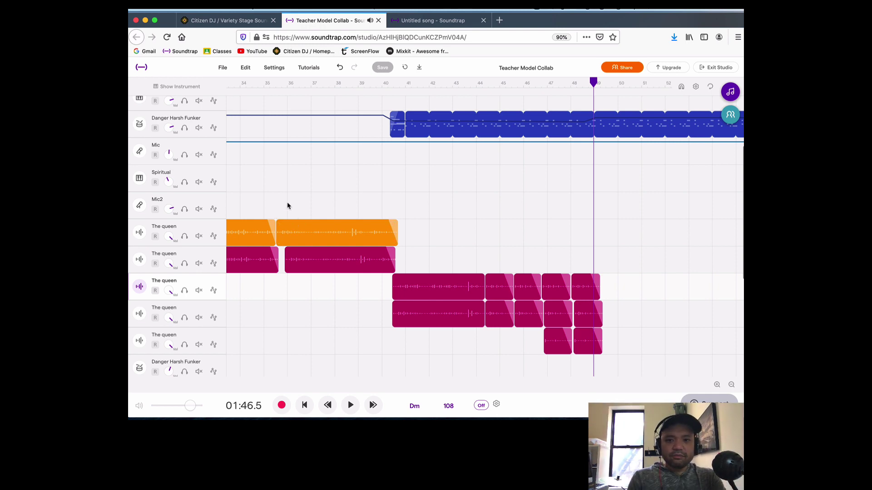